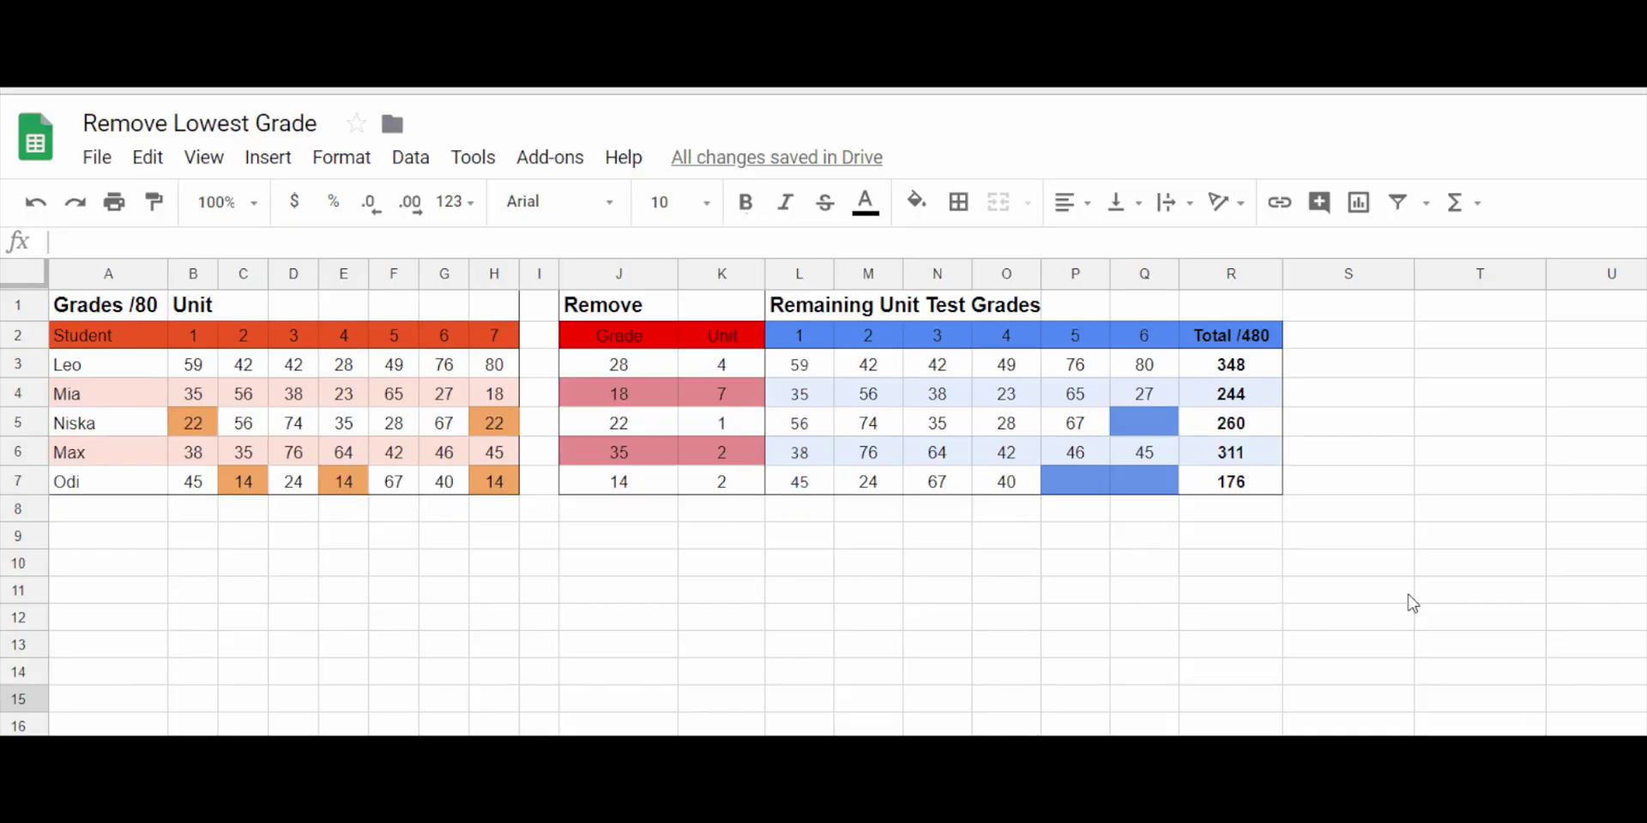
Clear the existing Total /480 results for all students in R3:R7
left_click(1240, 371)
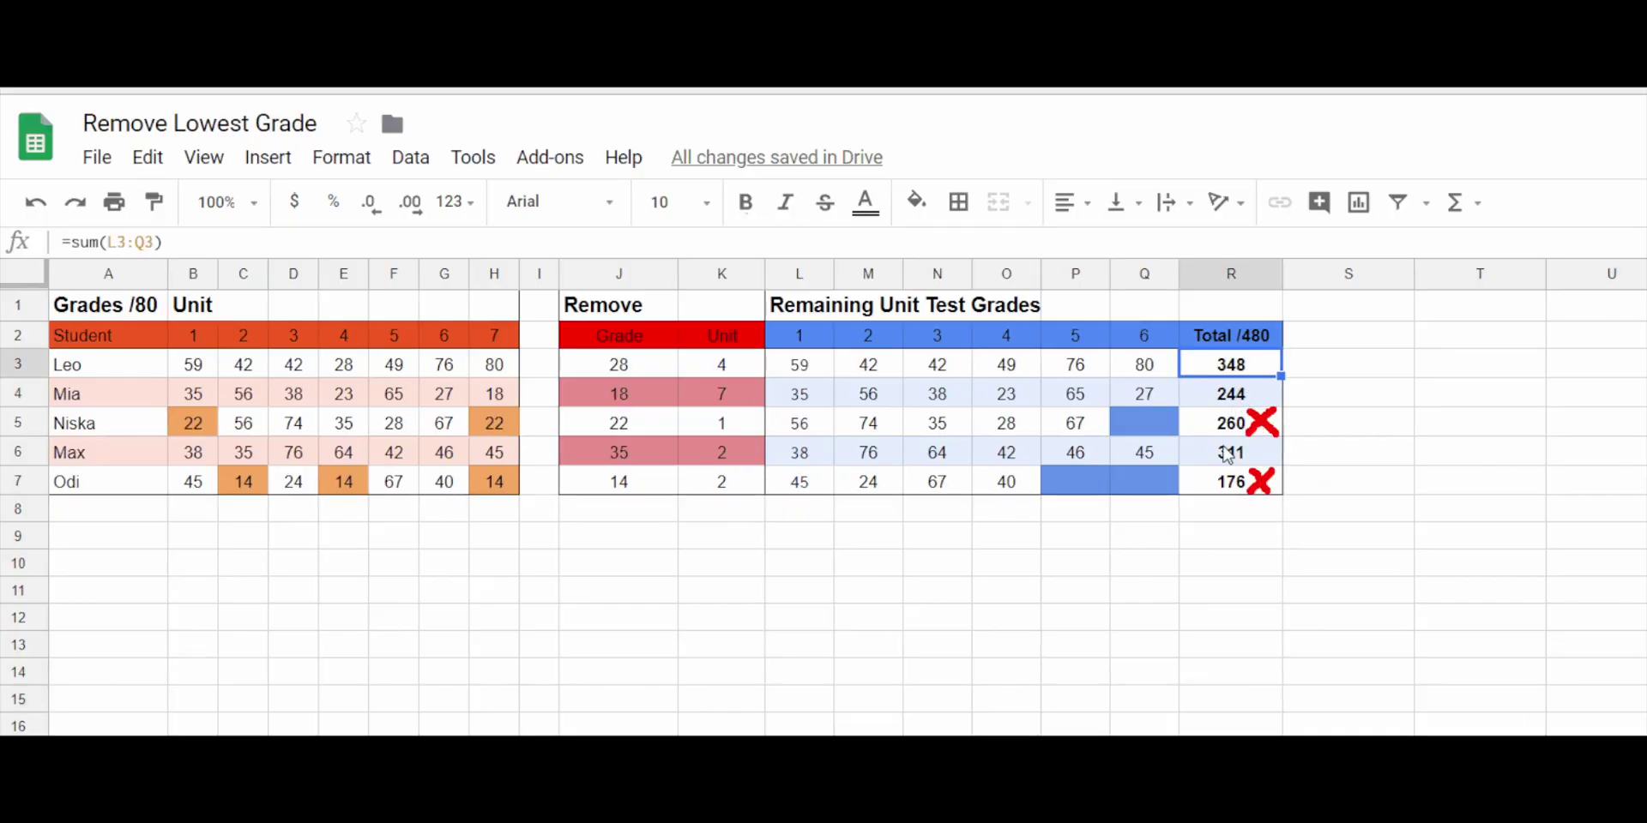
left_click(1245, 487, "shift")
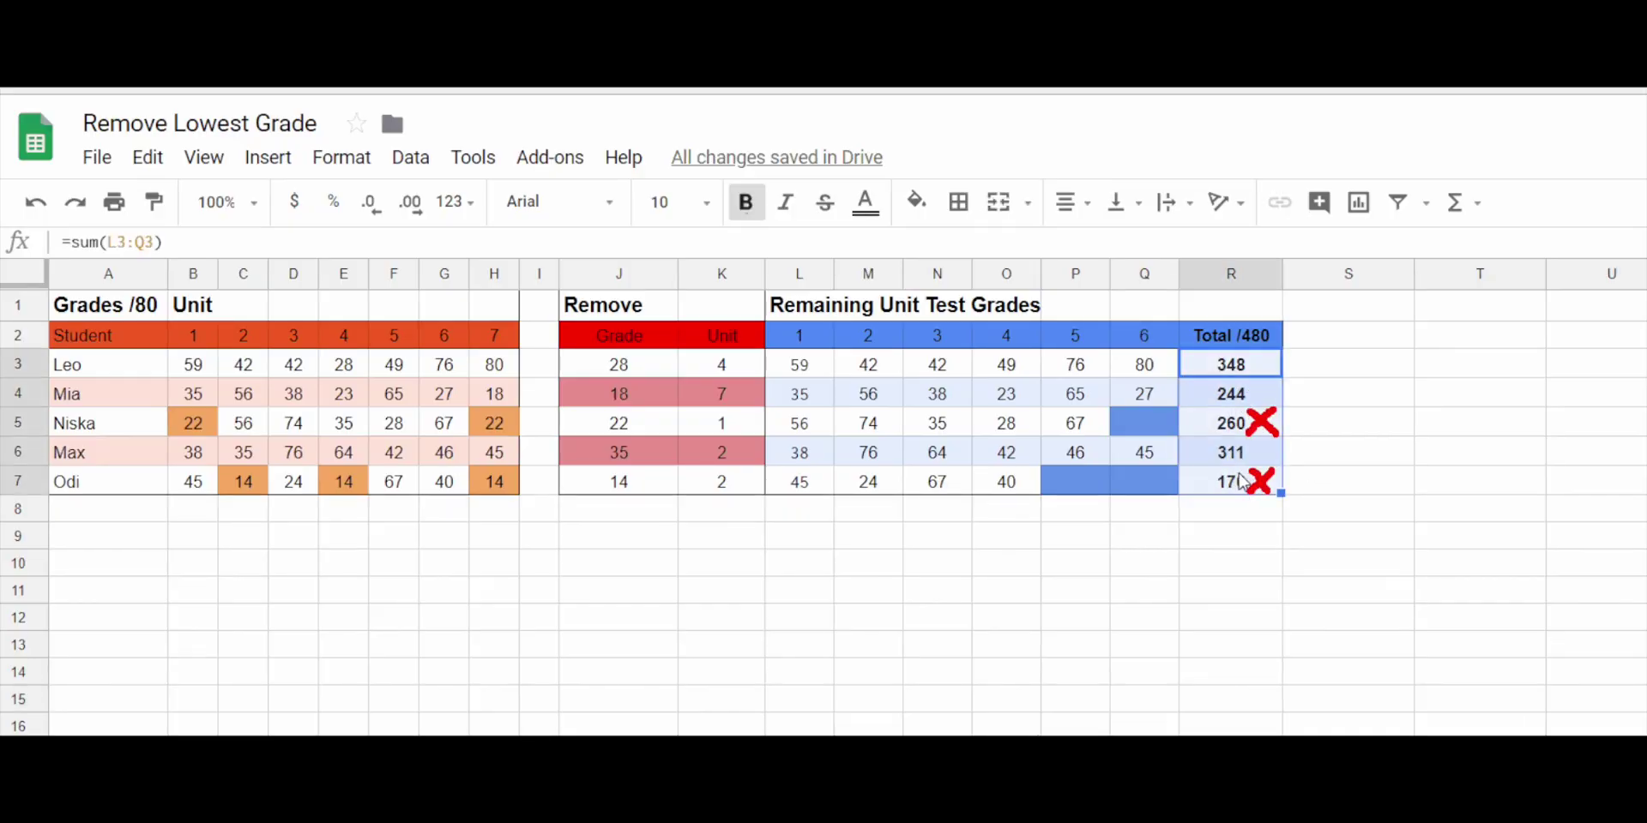
key("Delete")
In R3, begin a formula that multiplies COUNTIF(L3:Q3,"") by the MIN of the first student's unit grades starting at B3
left_click(1222, 375)
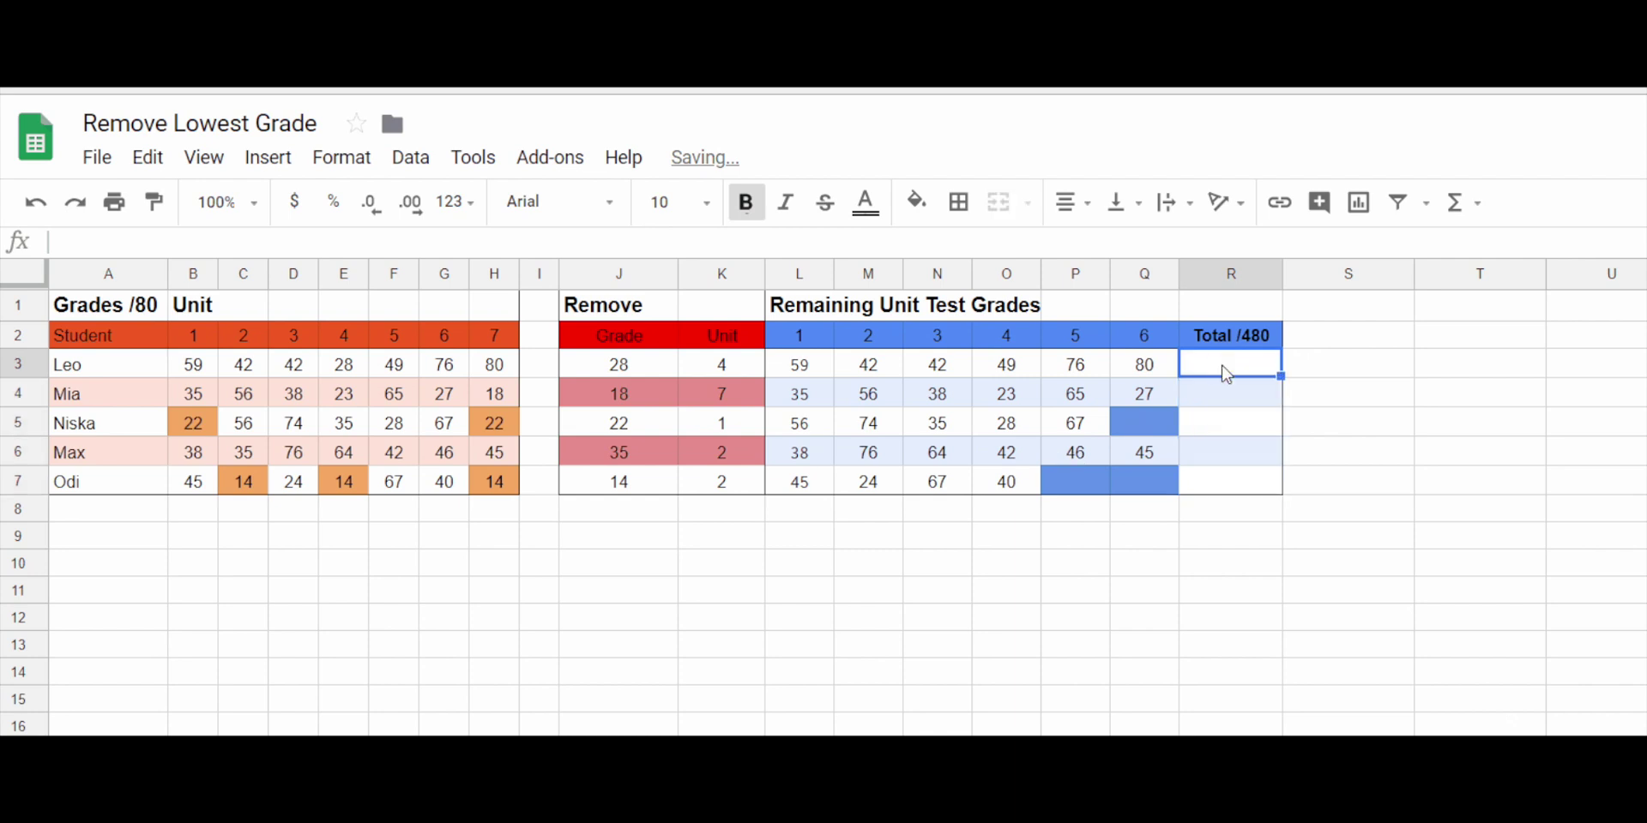
type("=COUNTIF(")
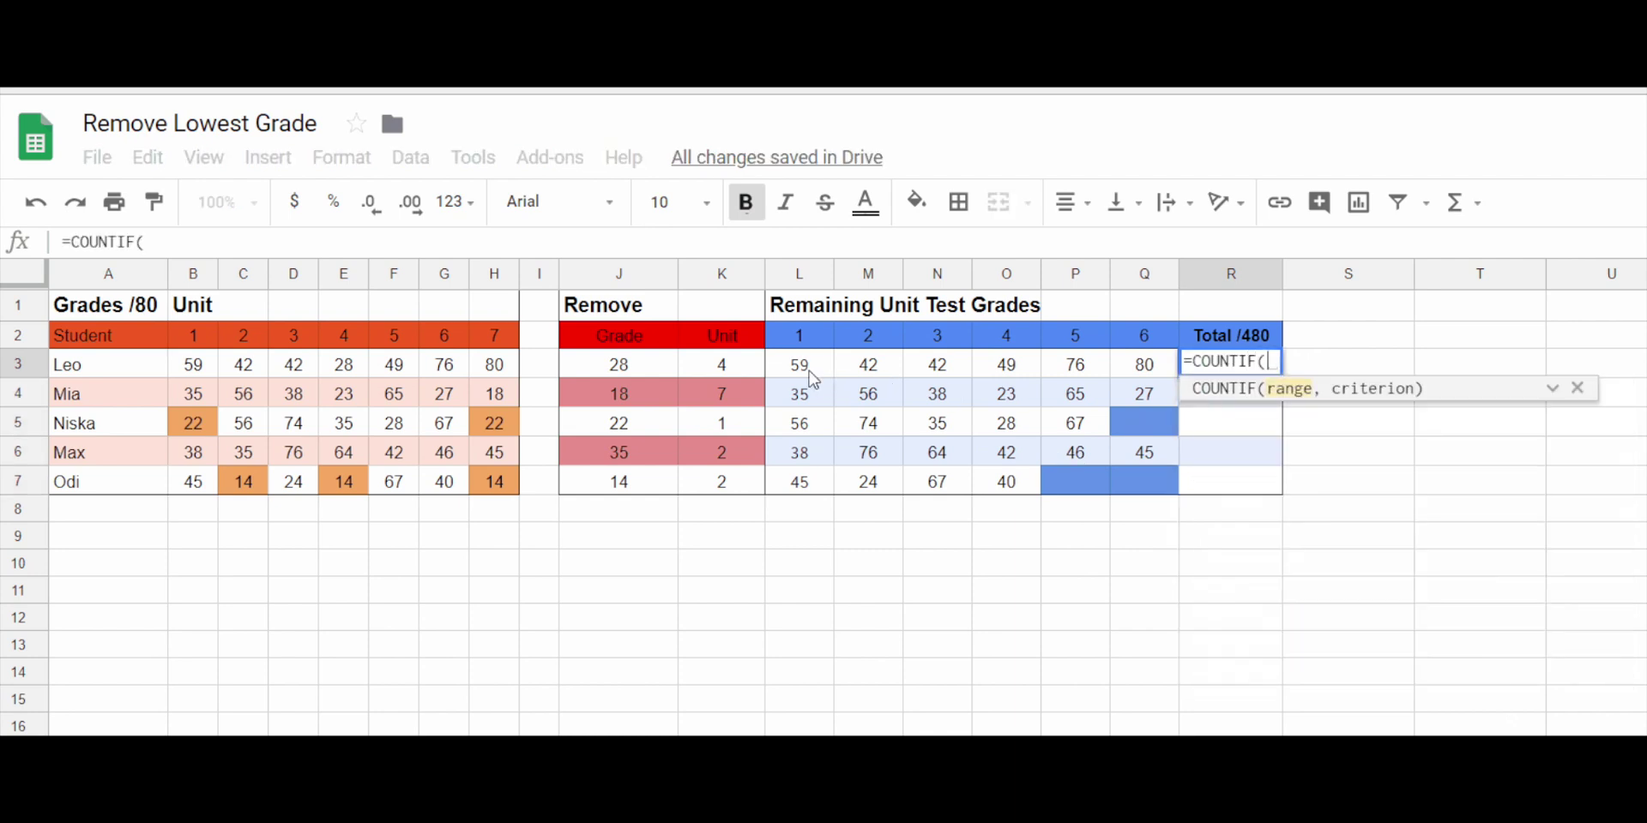
left_click_drag(810, 371, 1122, 391)
type(",")
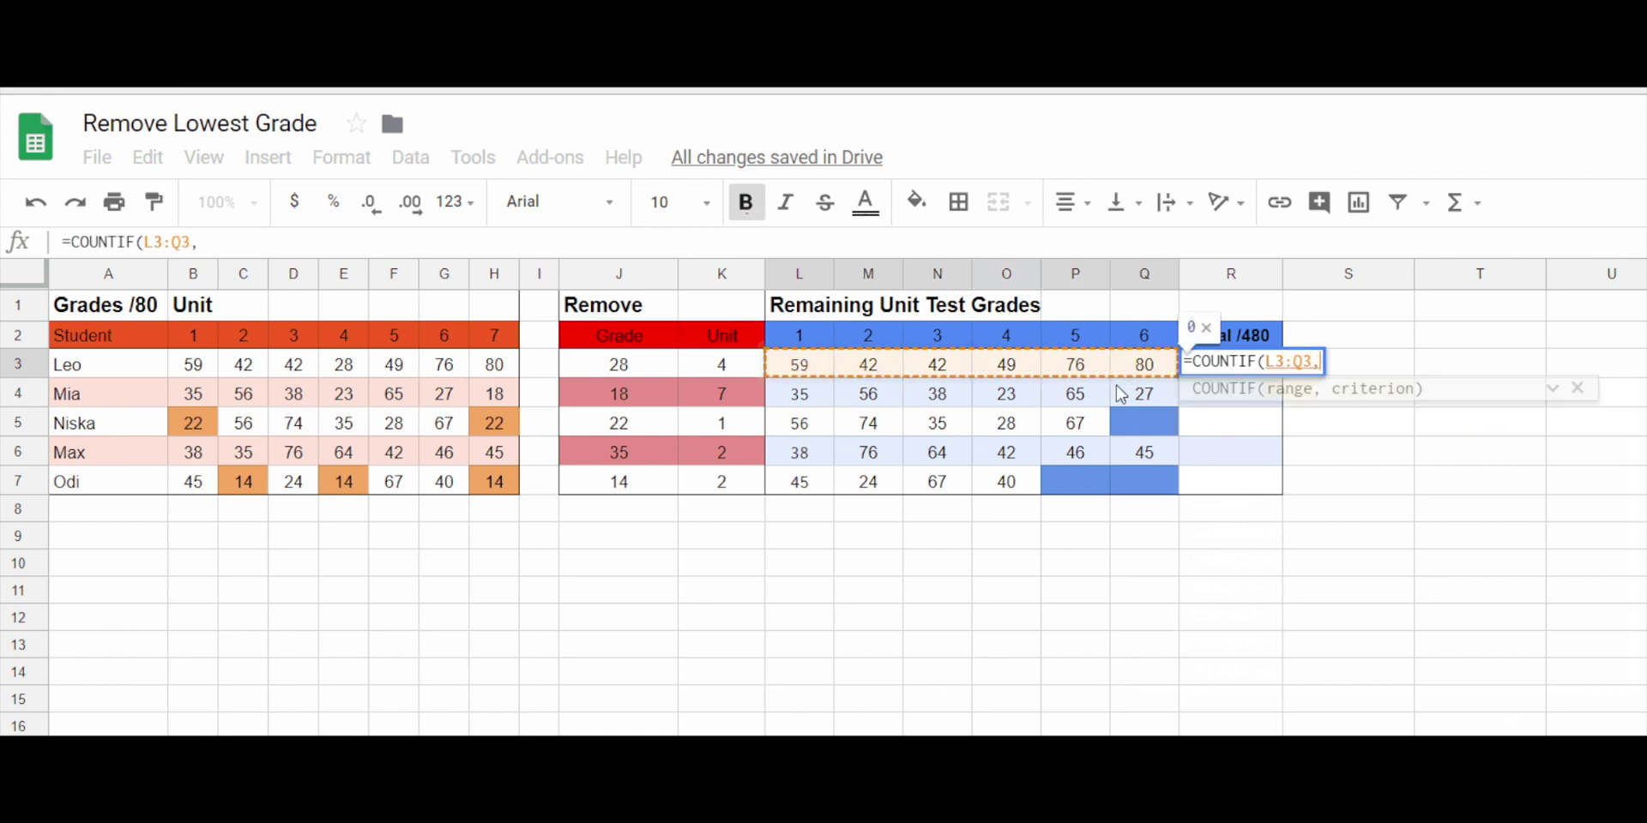
type("\"\")*MIN(")
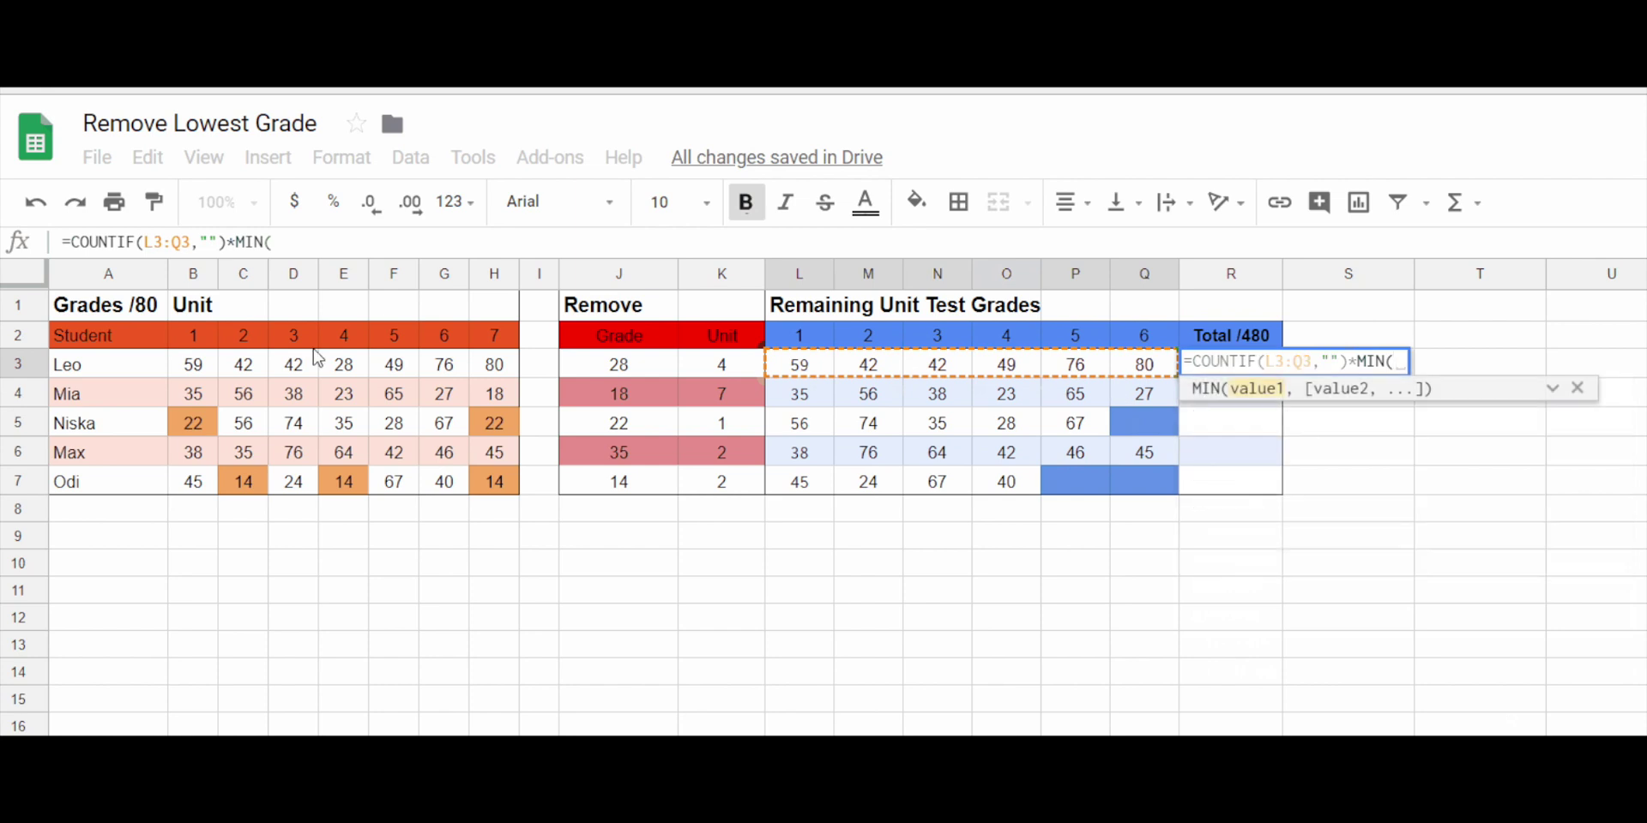
left_click_drag(204, 371, 343, 367)
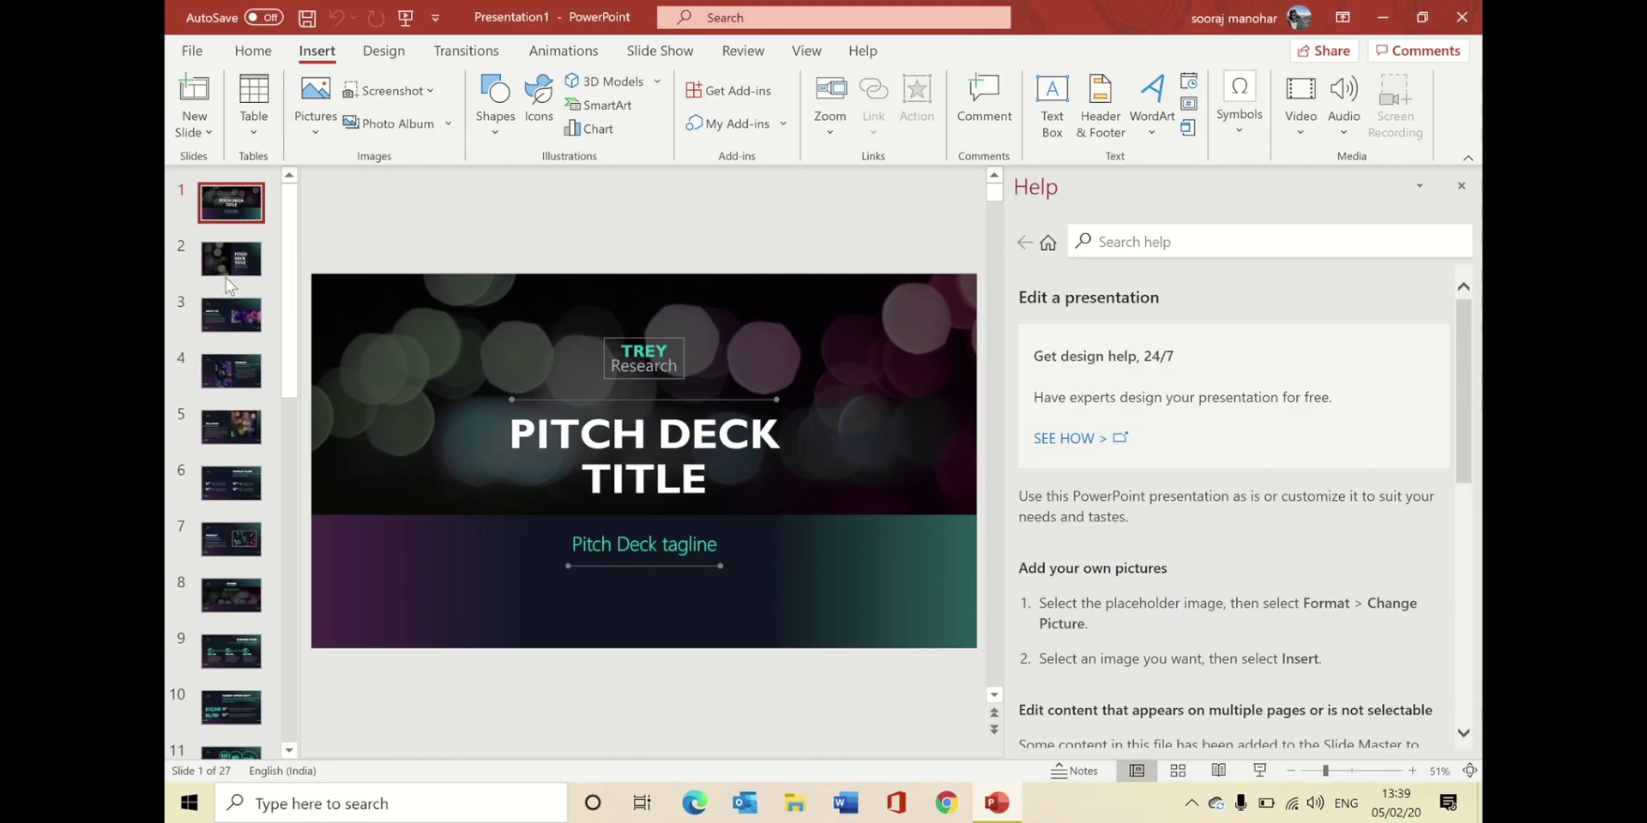
Look through the pitch deck's slides from slide 2 to the Market Opportunity slide 10
left_click(230, 266)
left_click(253, 331)
left_click(244, 373)
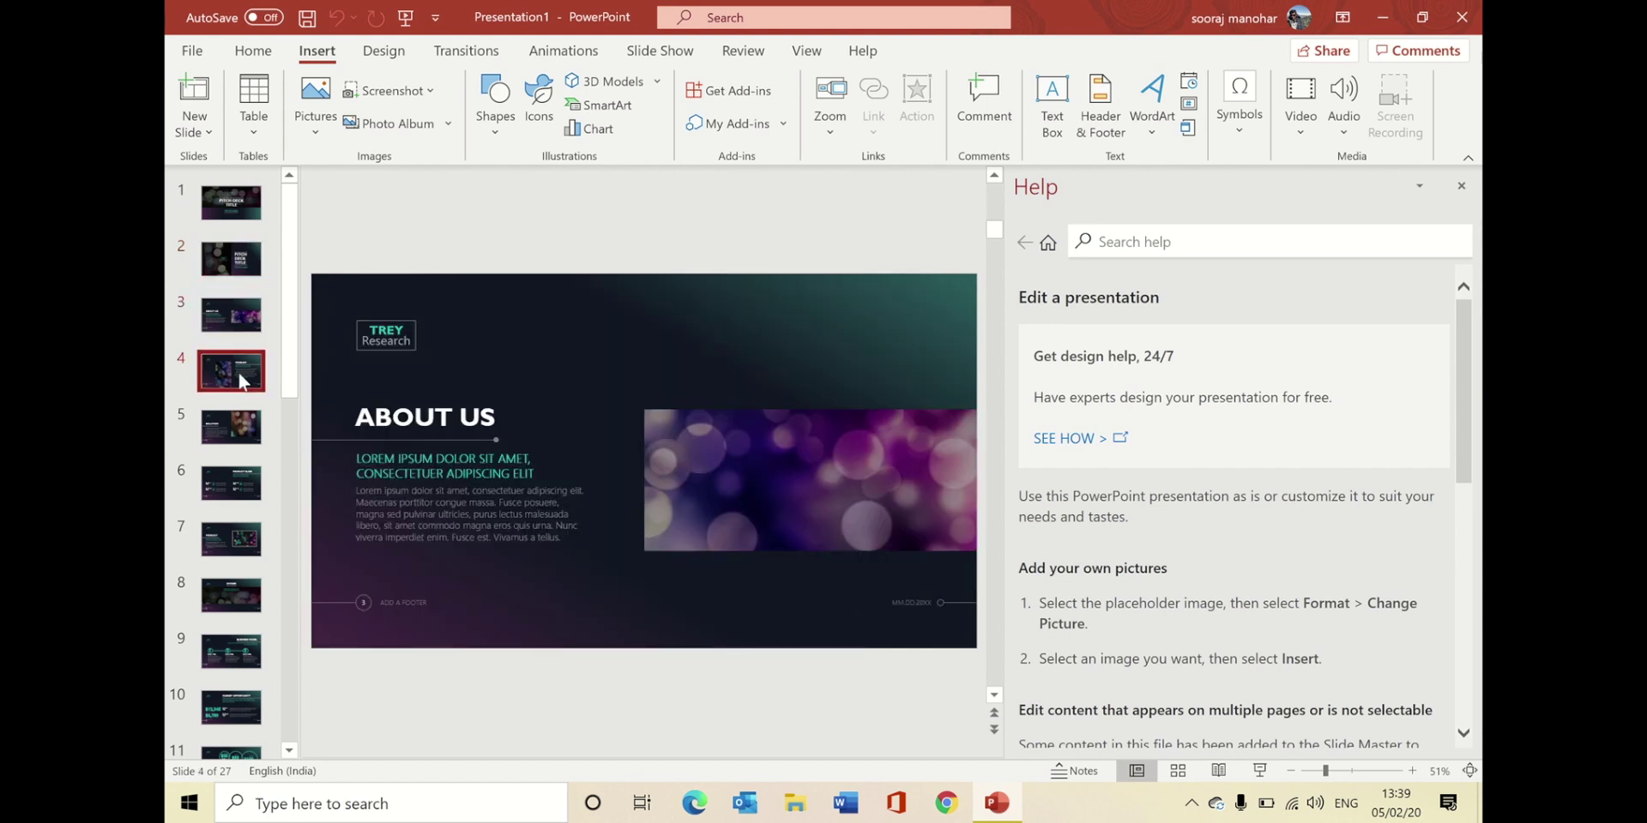
left_click(229, 427)
left_click(230, 488)
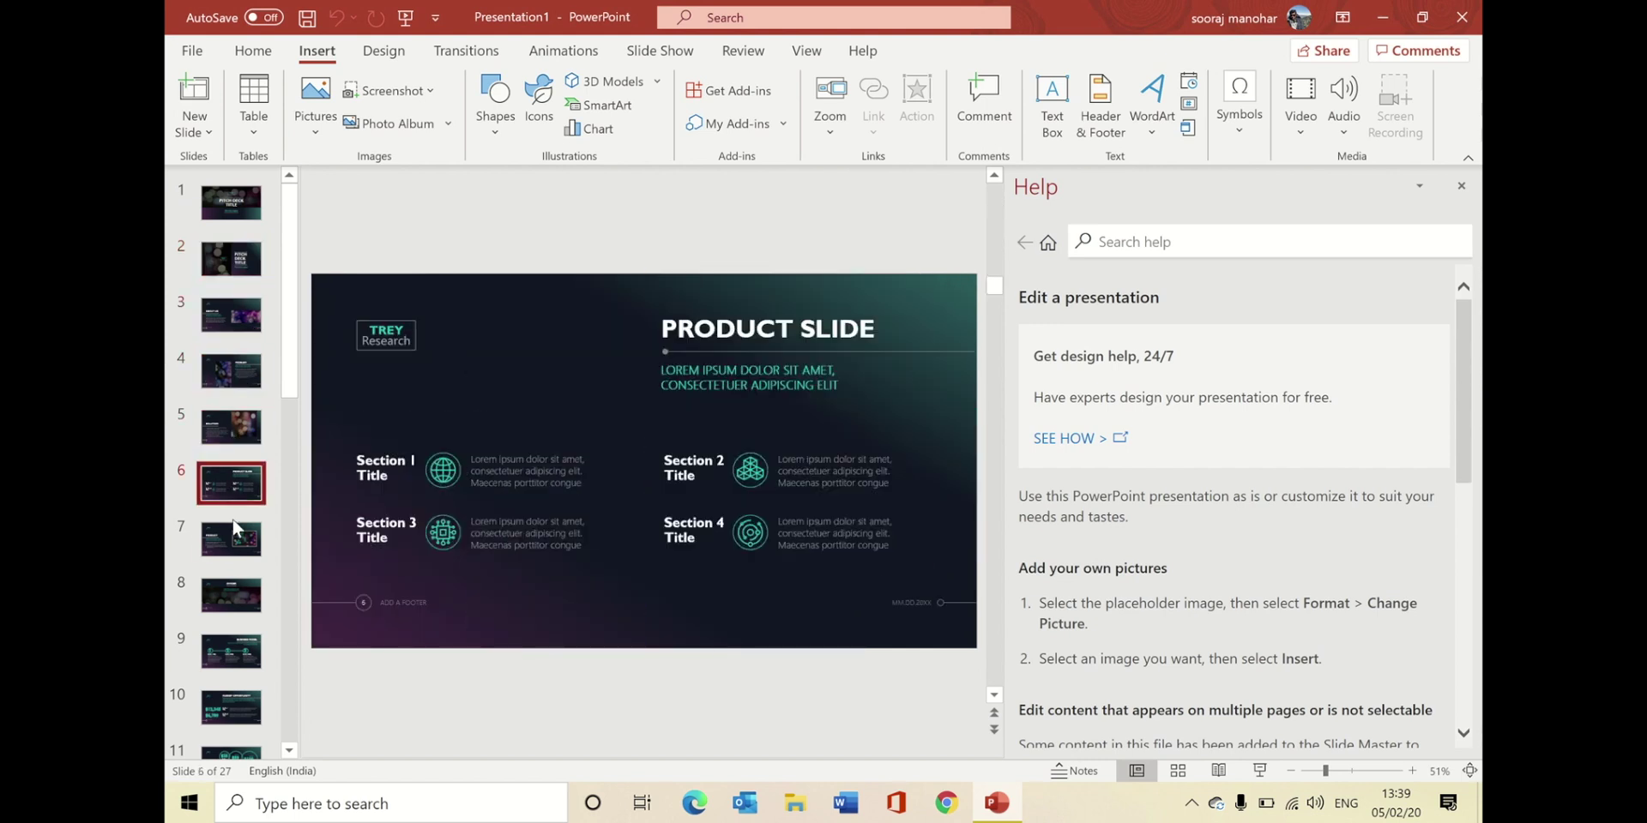
left_click(247, 588)
left_click(246, 521)
left_click_drag(245, 521, 245, 524)
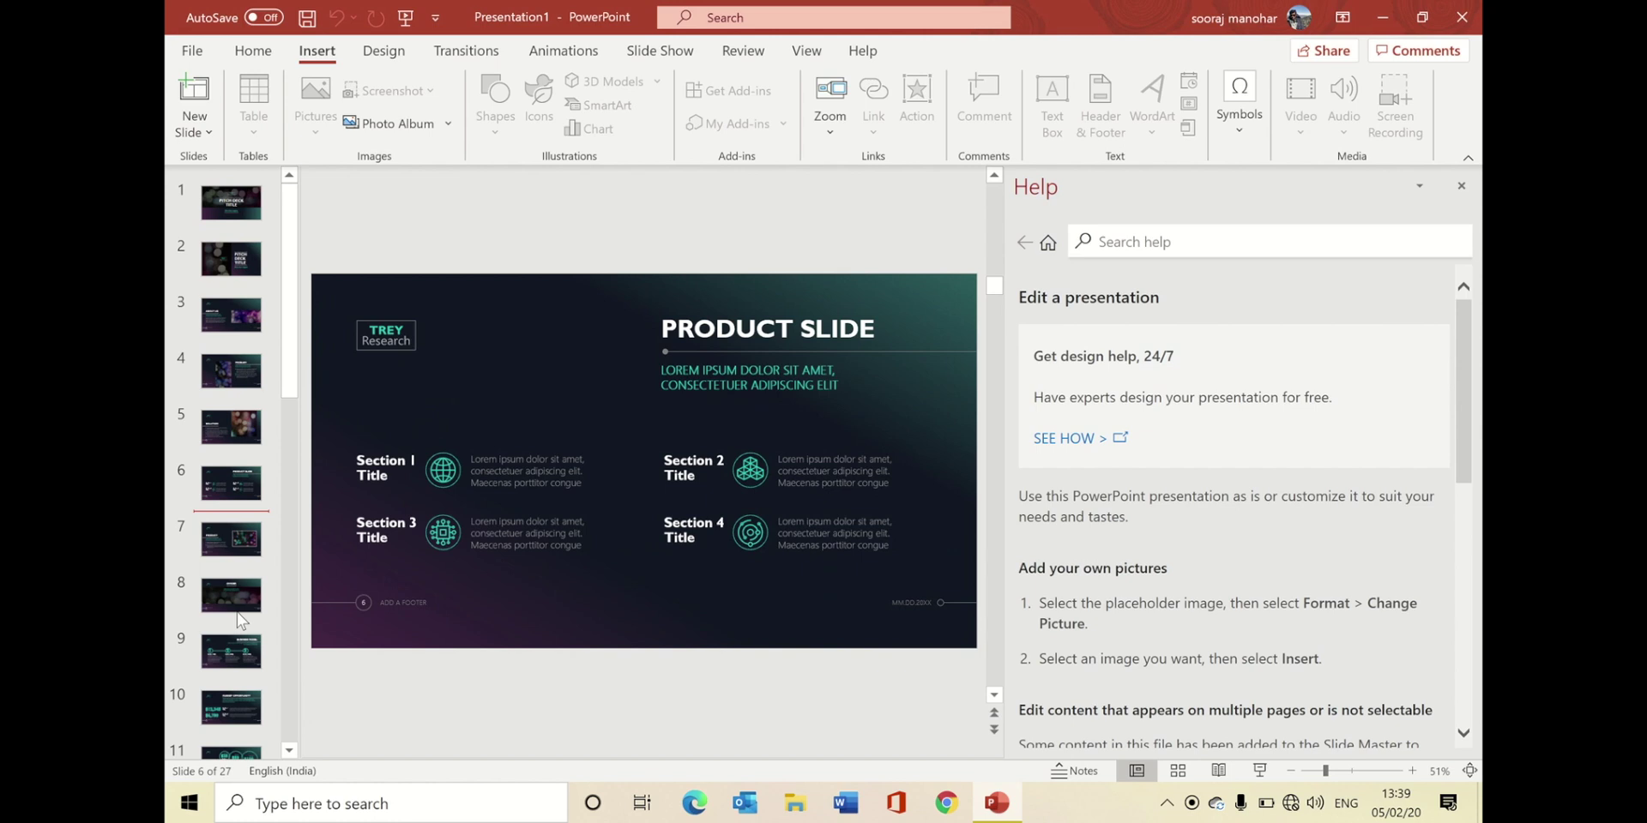
left_click(233, 652)
left_click(229, 716)
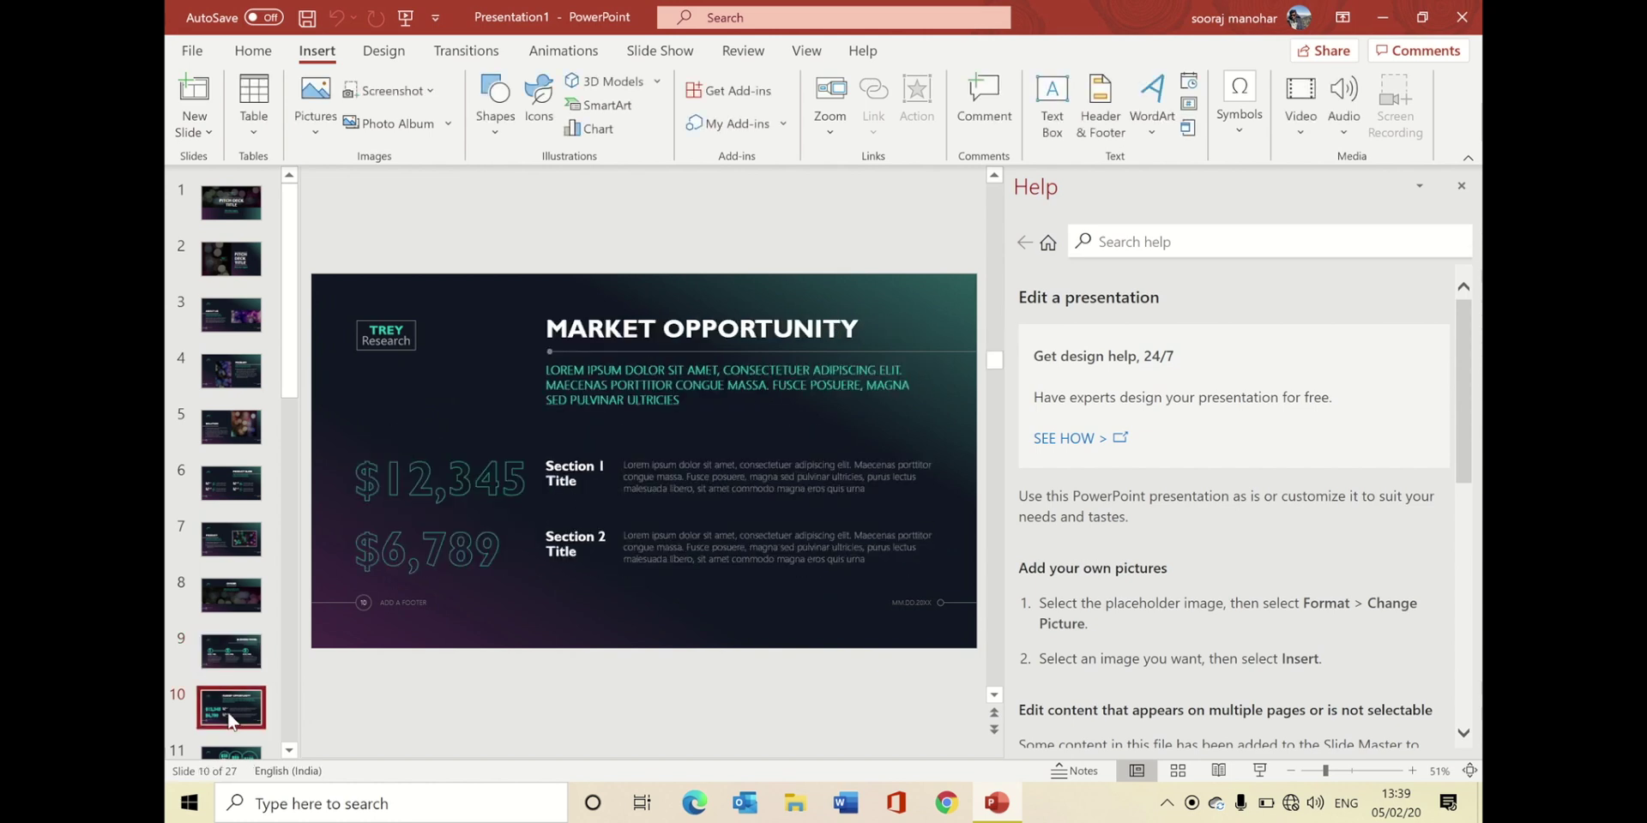
Close the presentation's Help pane to give the Market Opportunity slide more room
left_click(399, 481)
left_click(413, 418)
left_click(1461, 186)
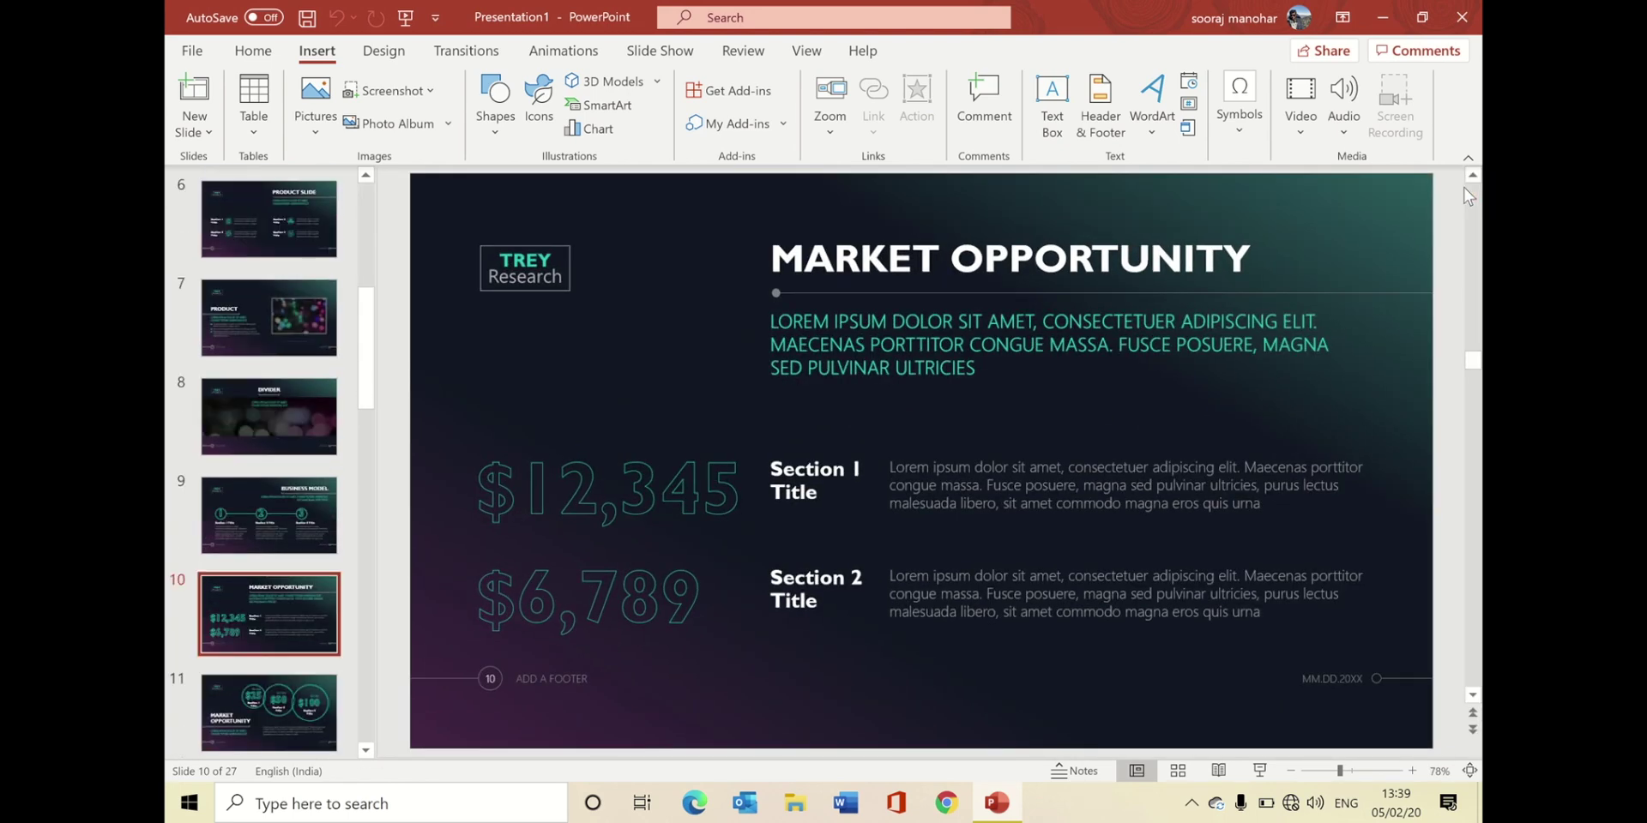
Switch to Word and create a blank document
left_click(846, 803)
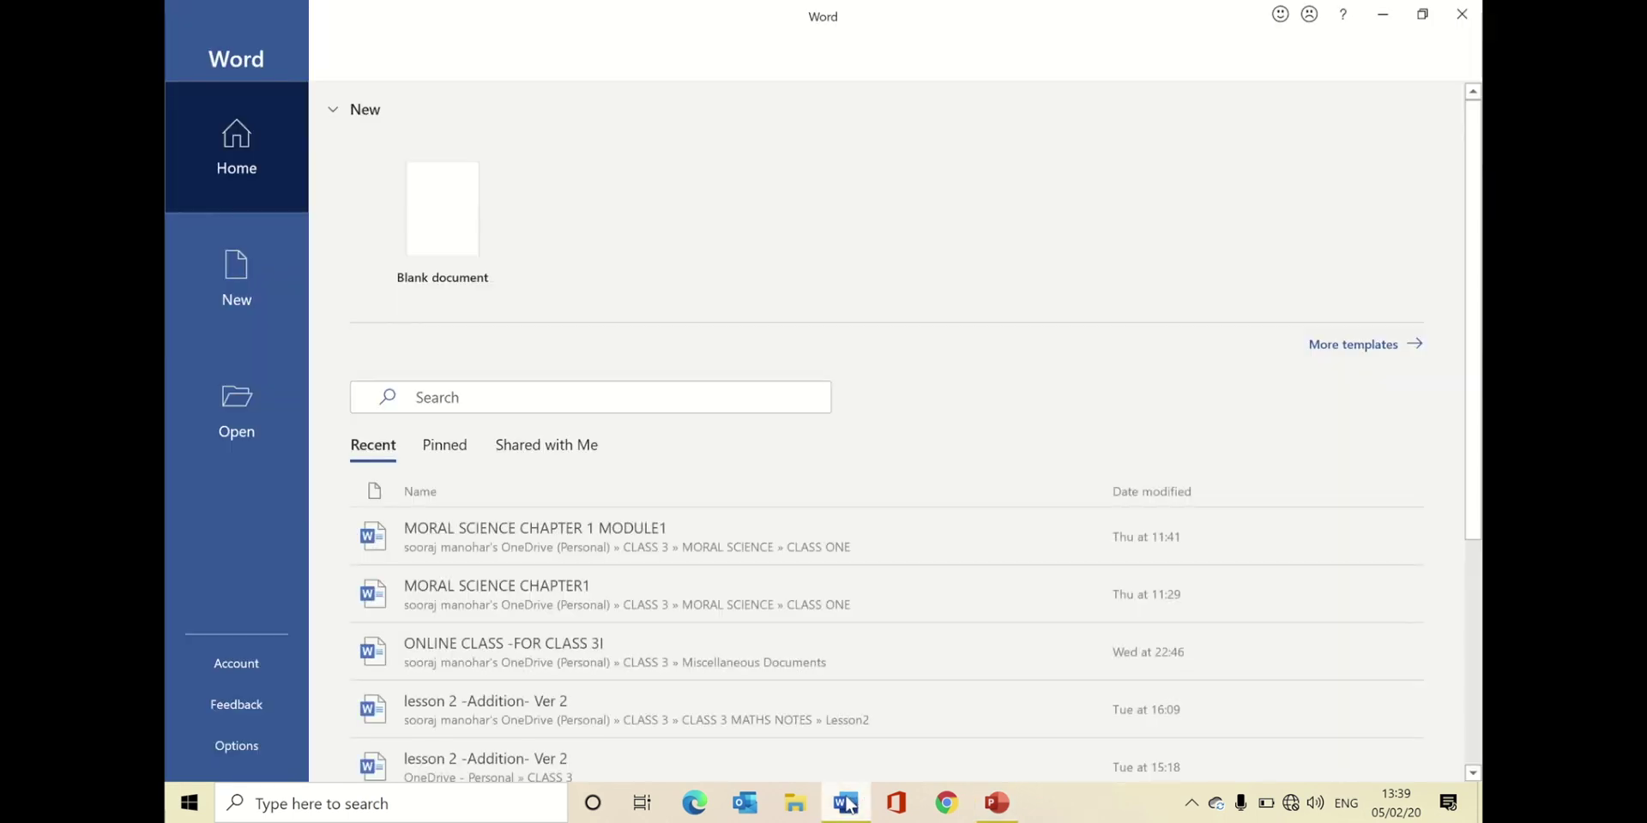
left_click(446, 208)
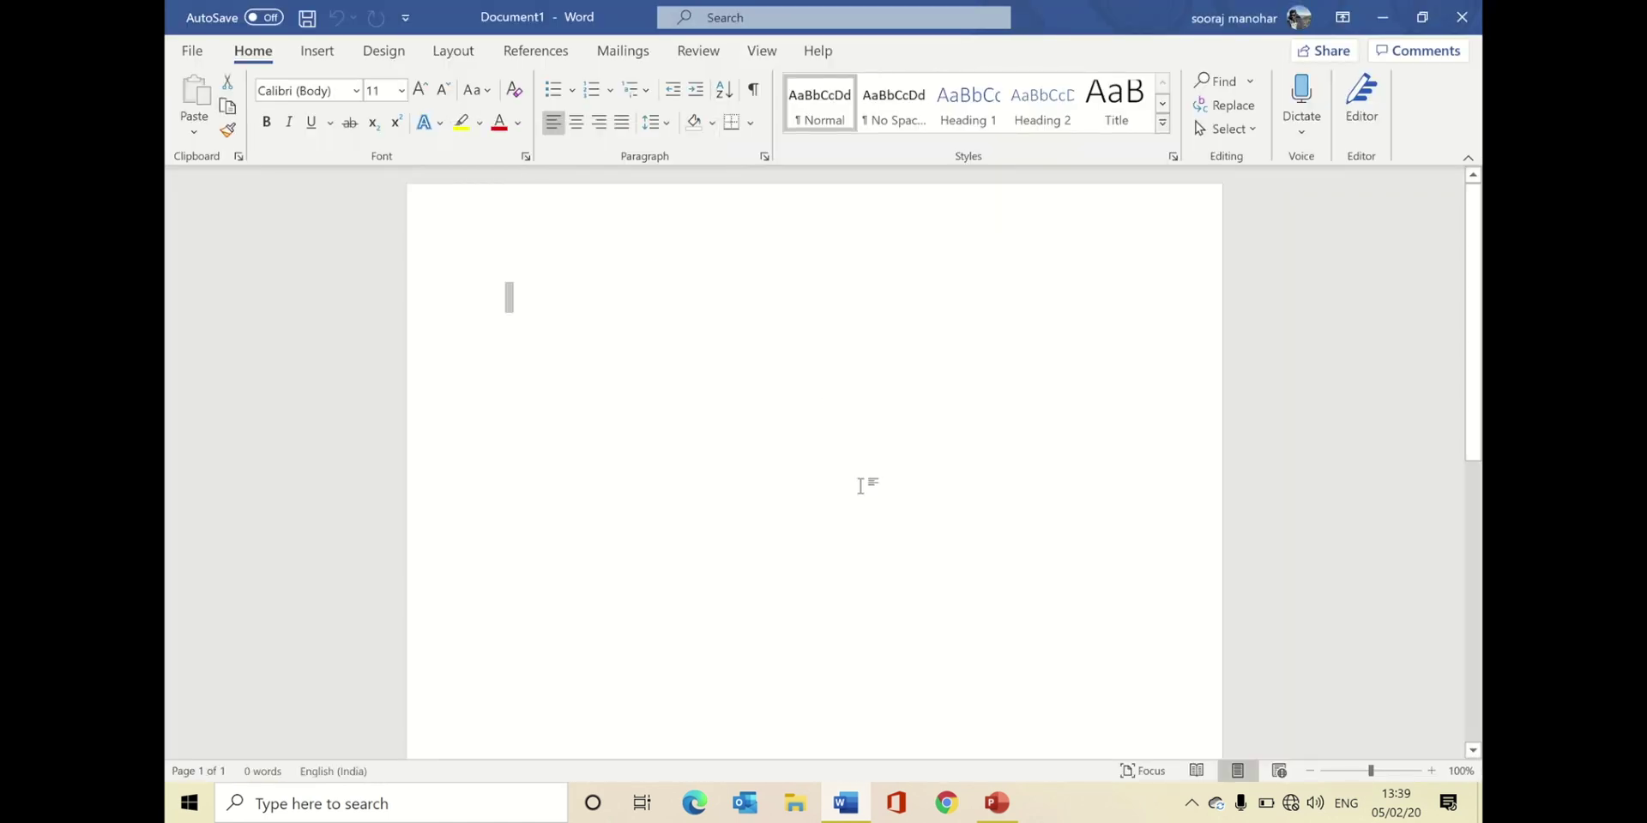
scroll(860, 487, "down", 5)
scroll(860, 487, "up", 5)
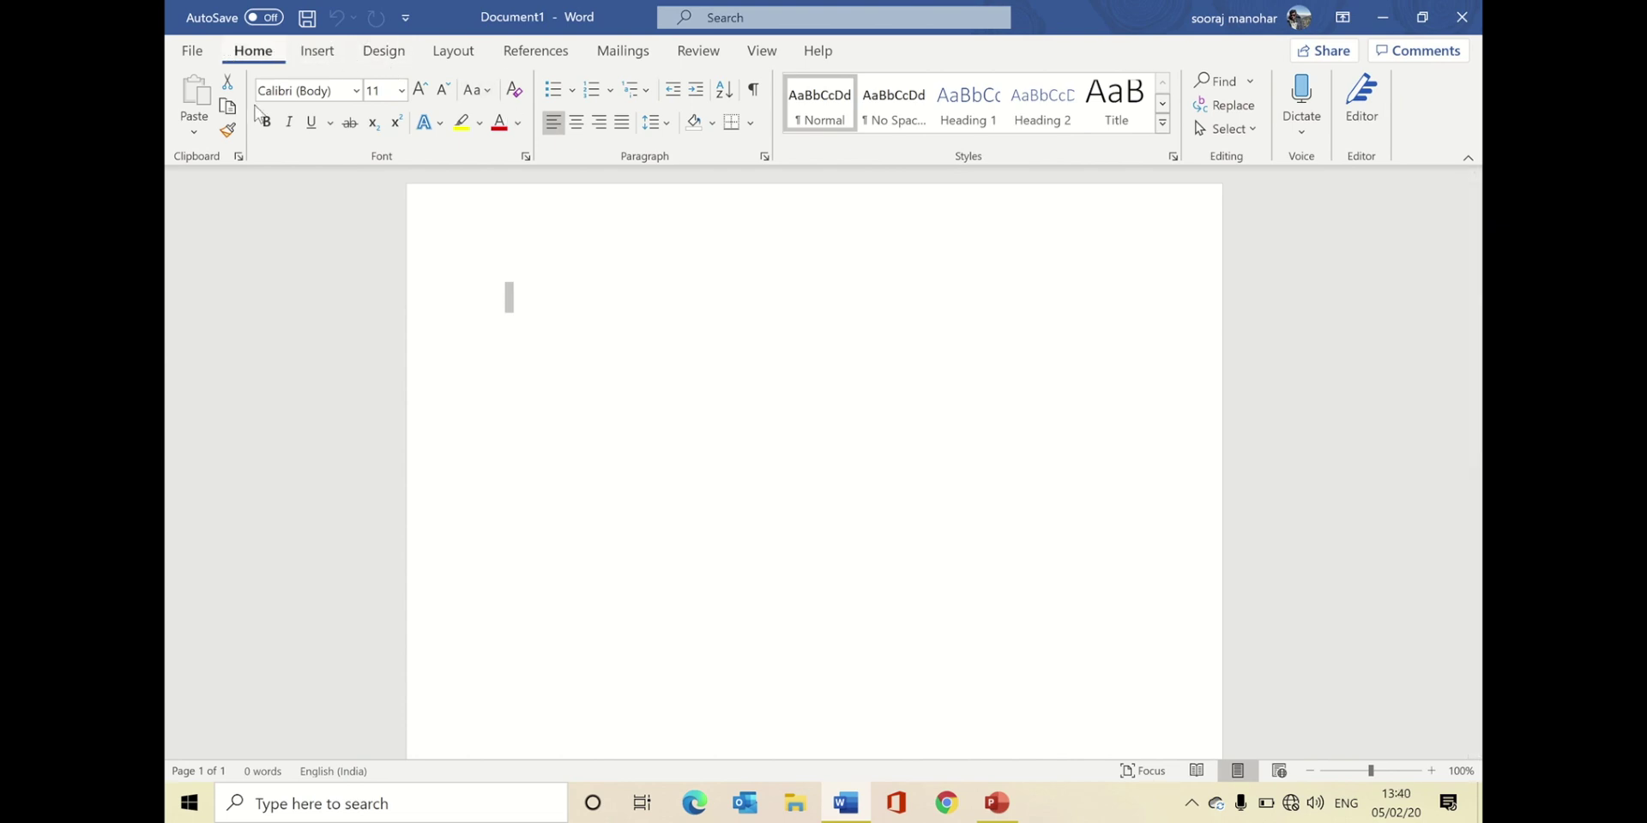
left_click(313, 51)
left_click(382, 50)
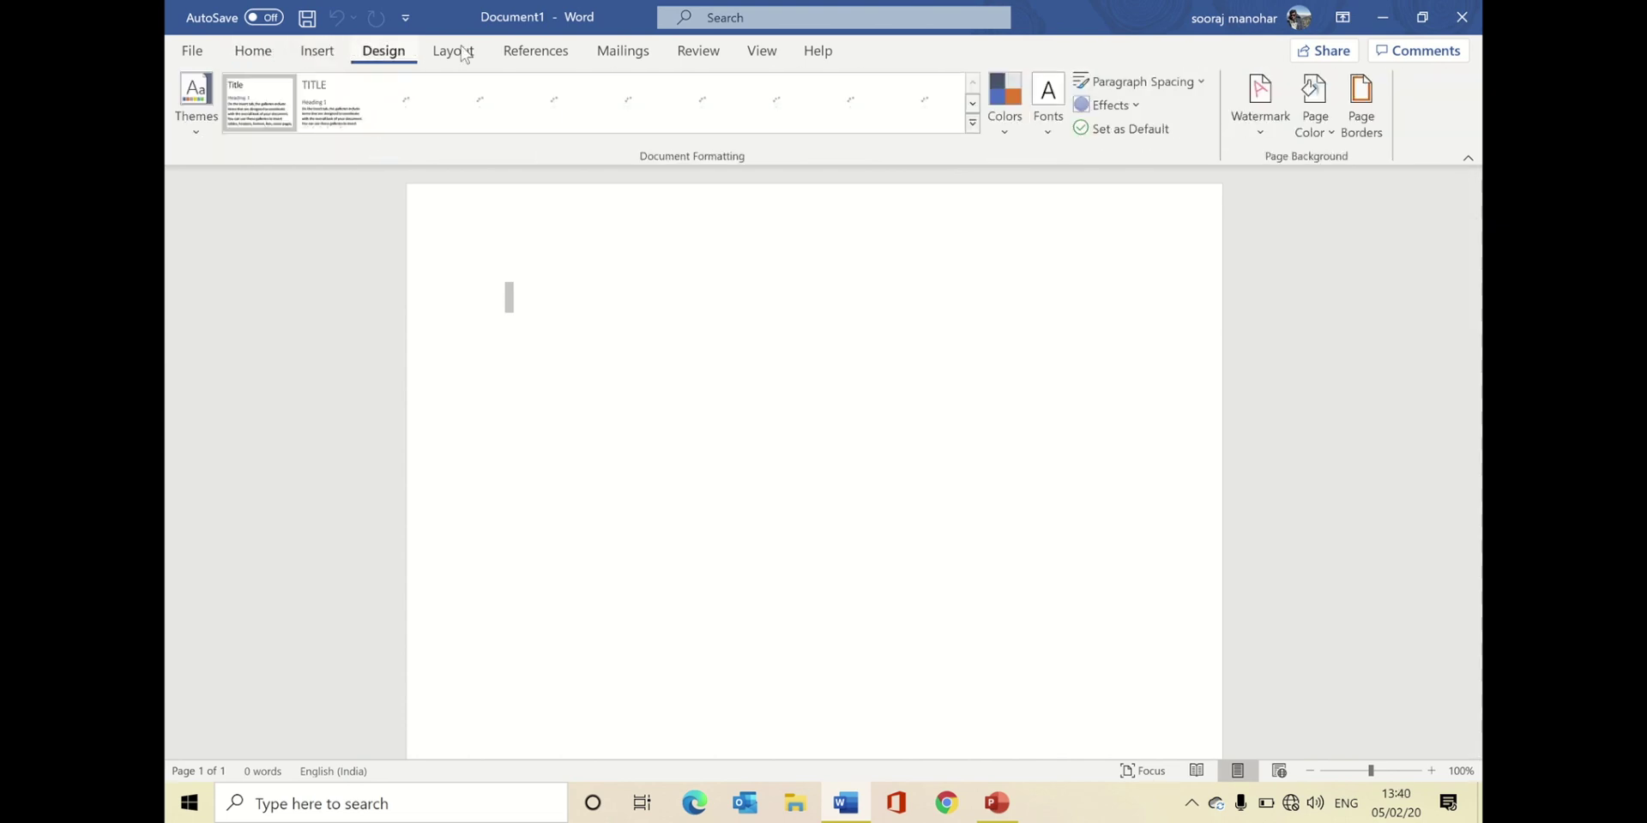
left_click(453, 51)
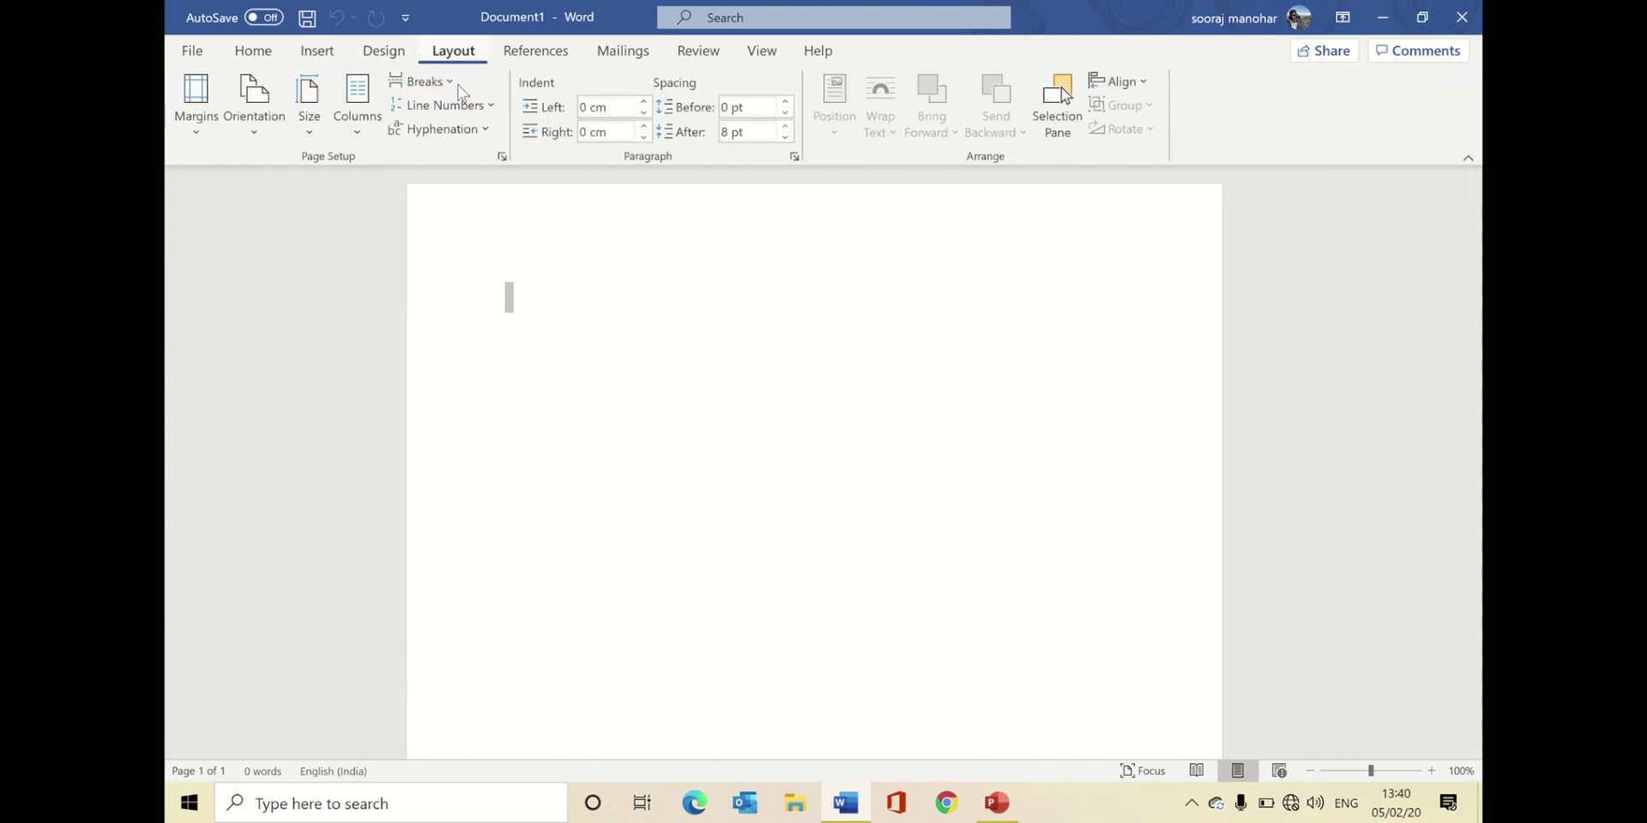
Search the computer for Excel, open it, and create a blank workbook with cell H14 selected
left_click(392, 806)
type("xce")
key("BackSpace")
key("BackSpace")
key("BackSpace")
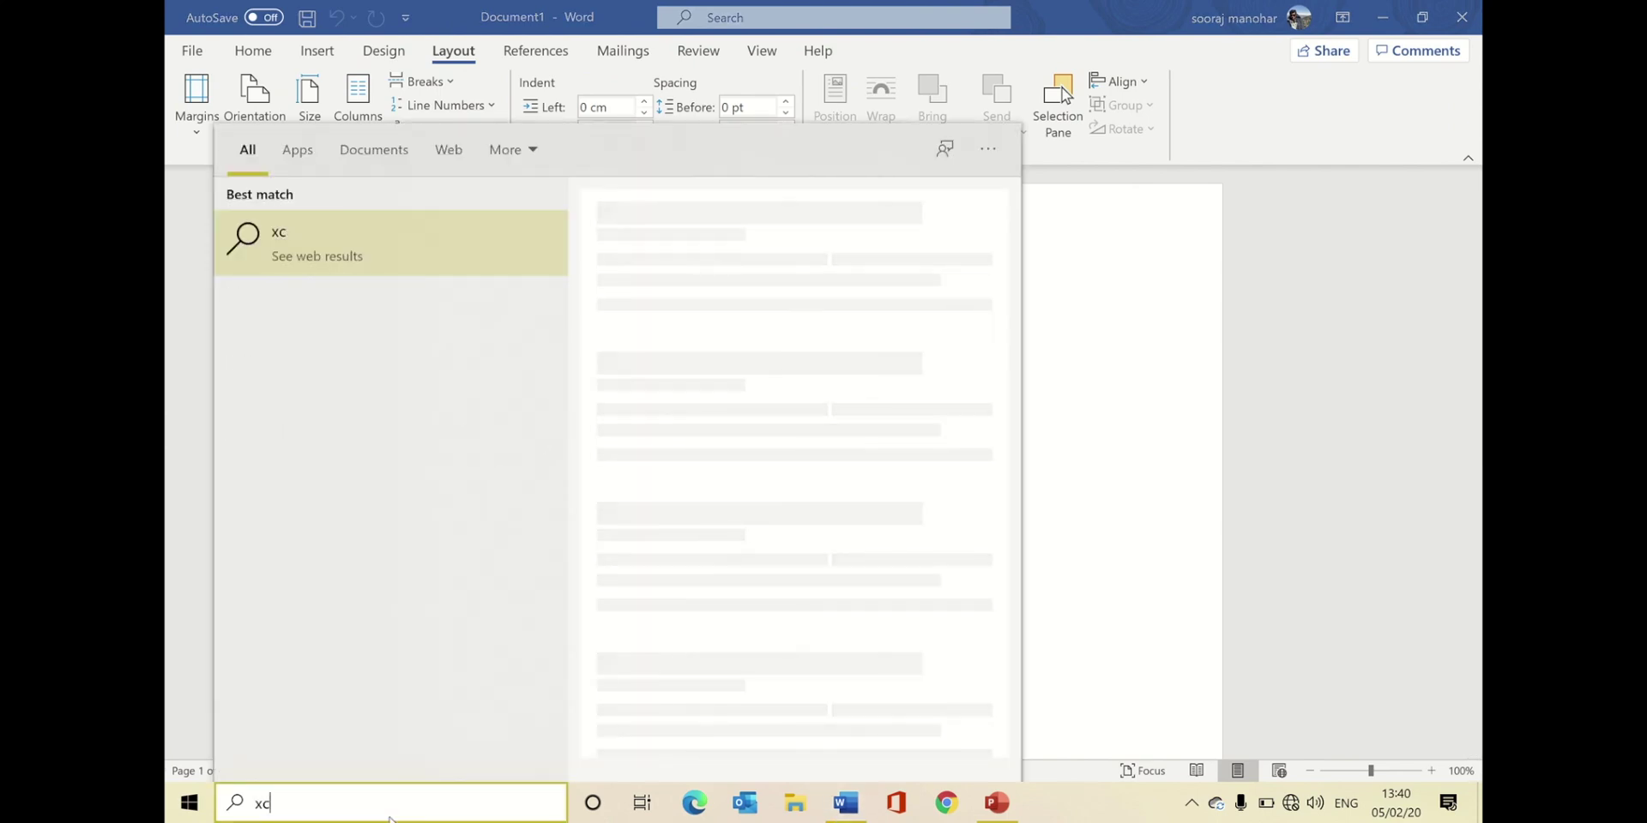
type("ex")
key("Return")
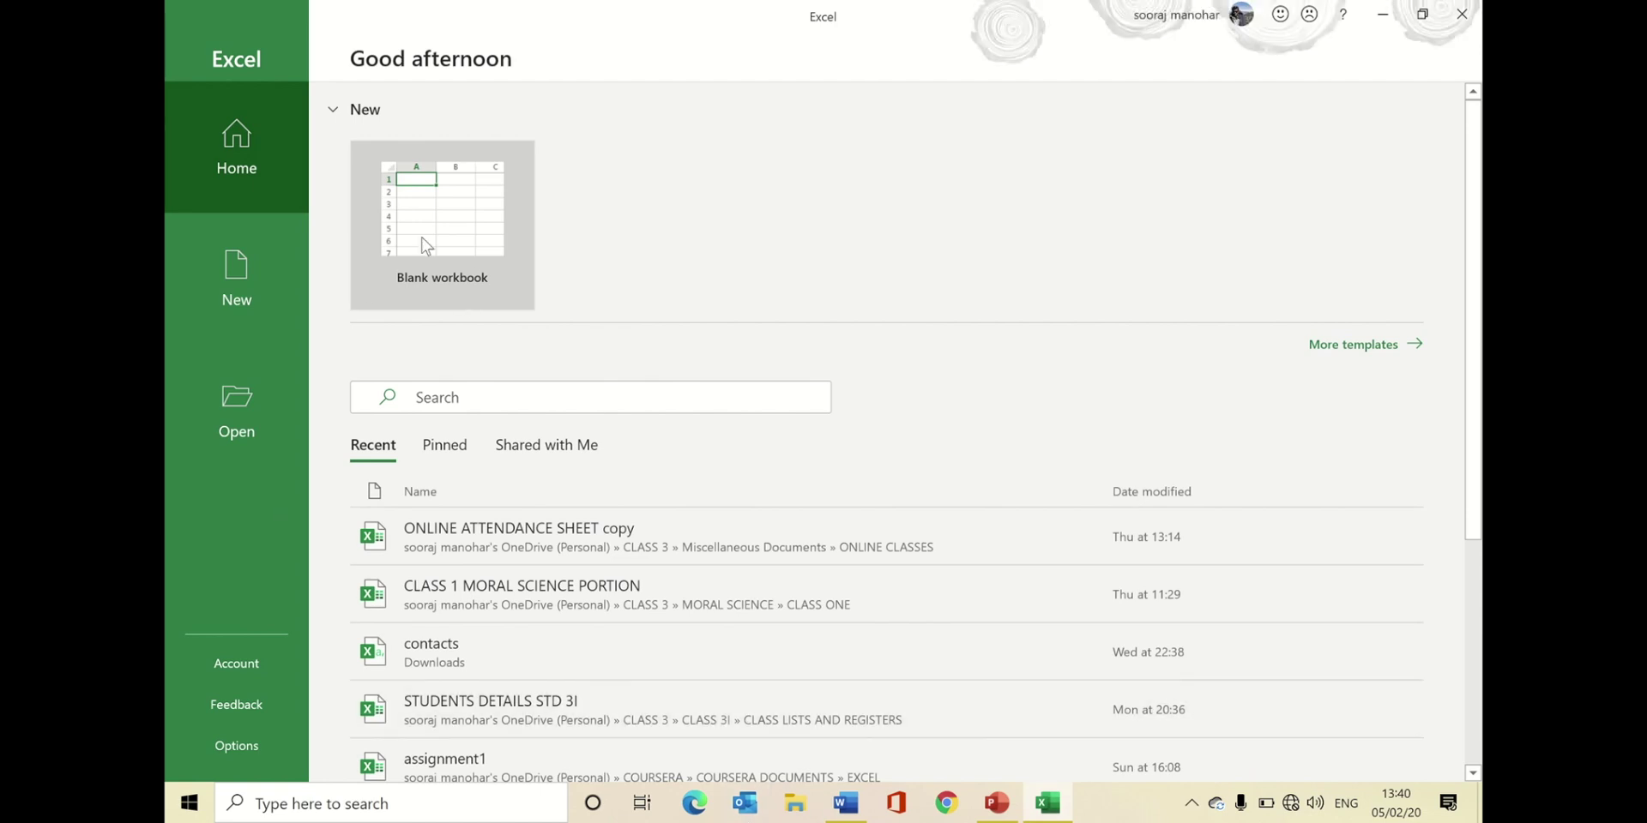
left_click(421, 240)
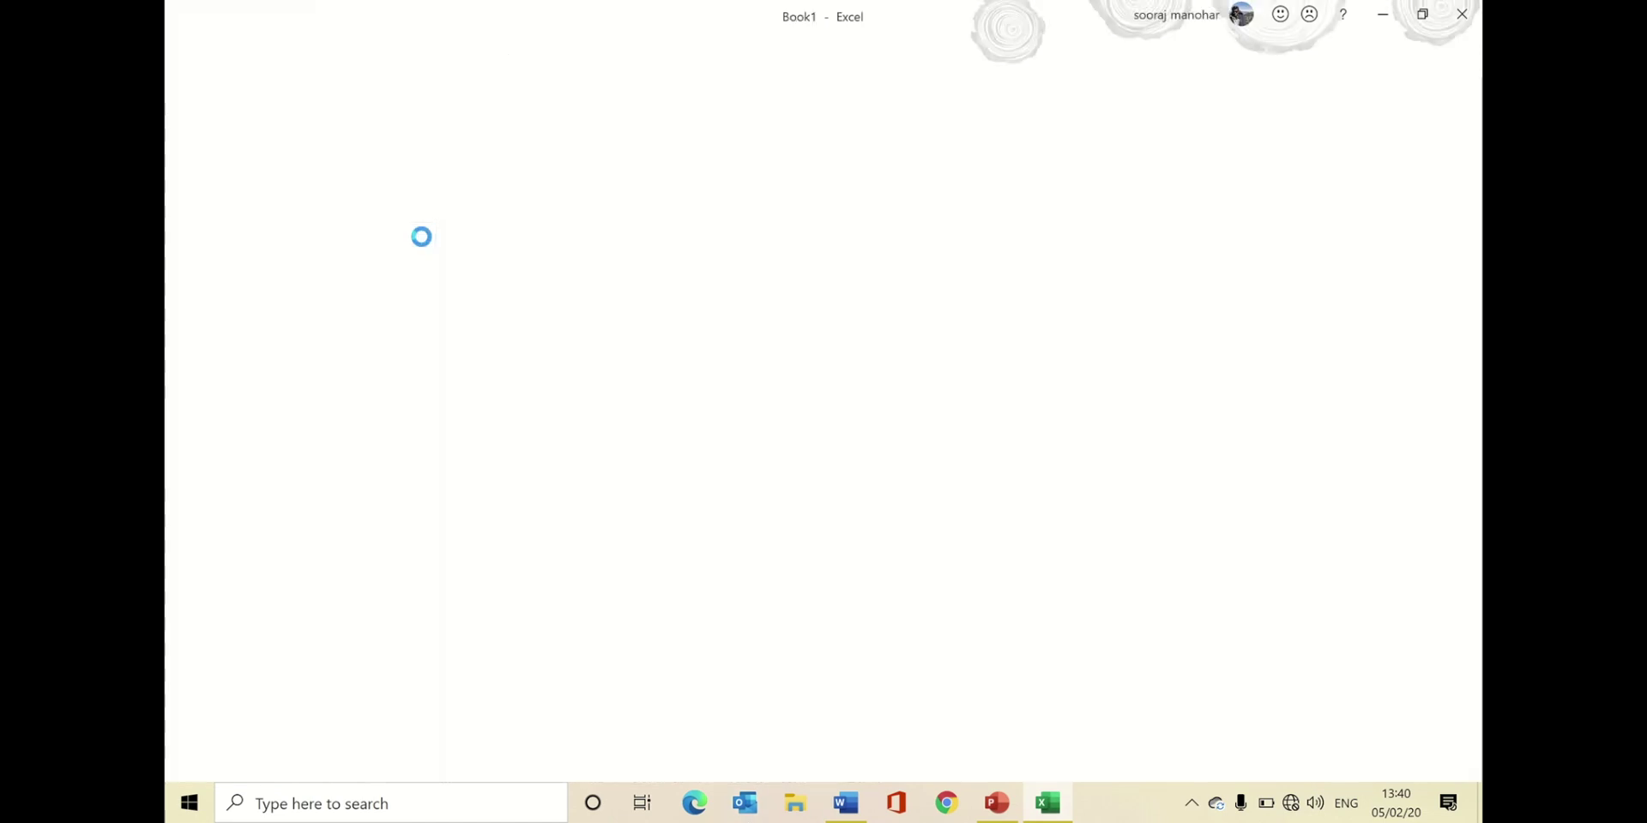
left_click(421, 237)
left_click(735, 494)
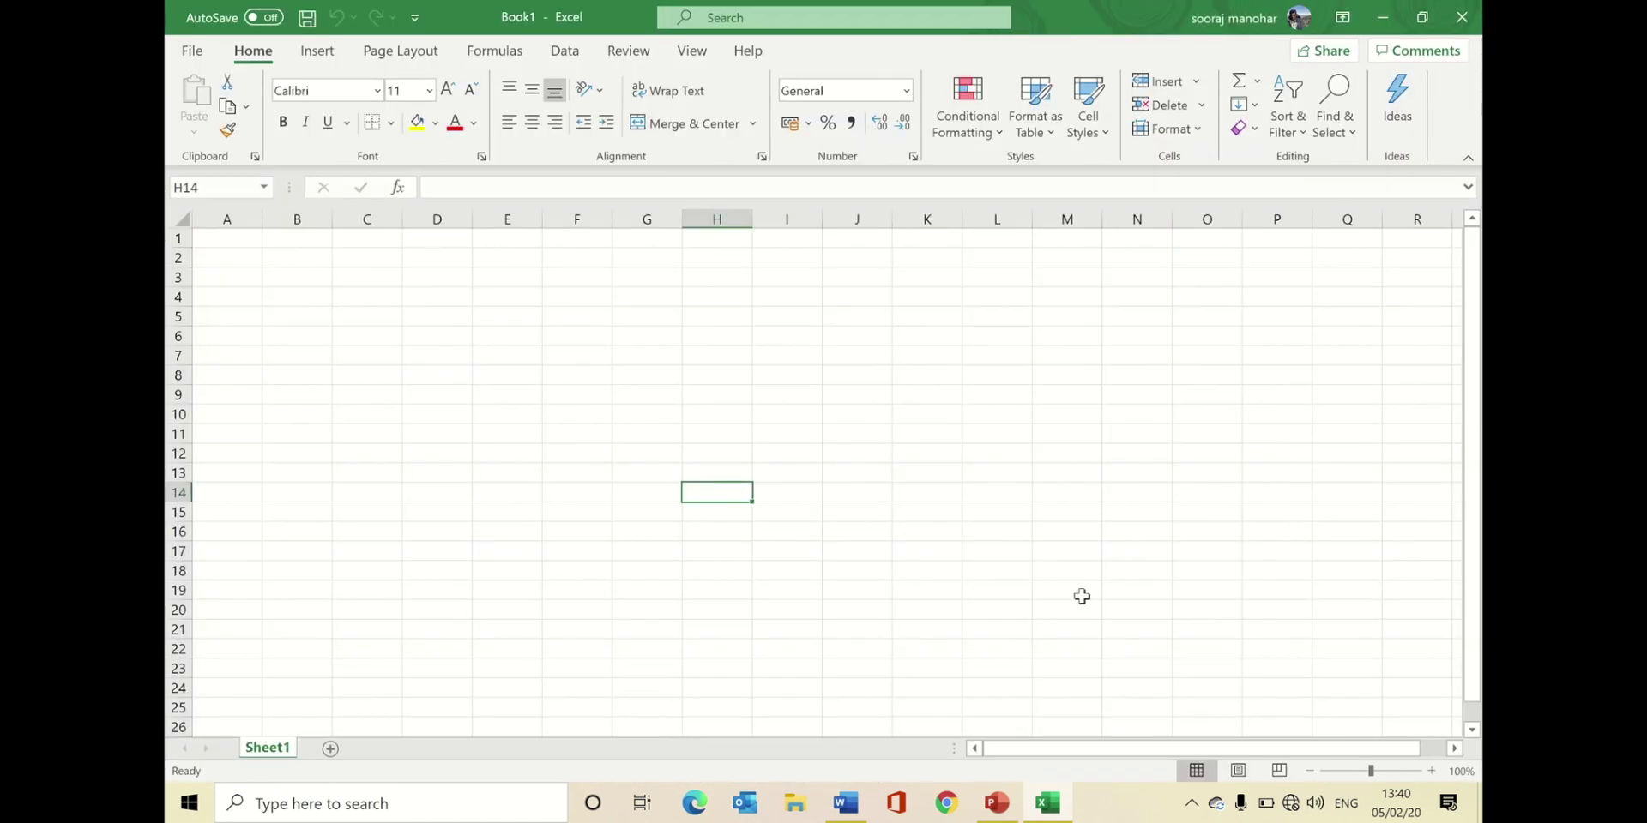
scroll(1081, 597, "down", 20)
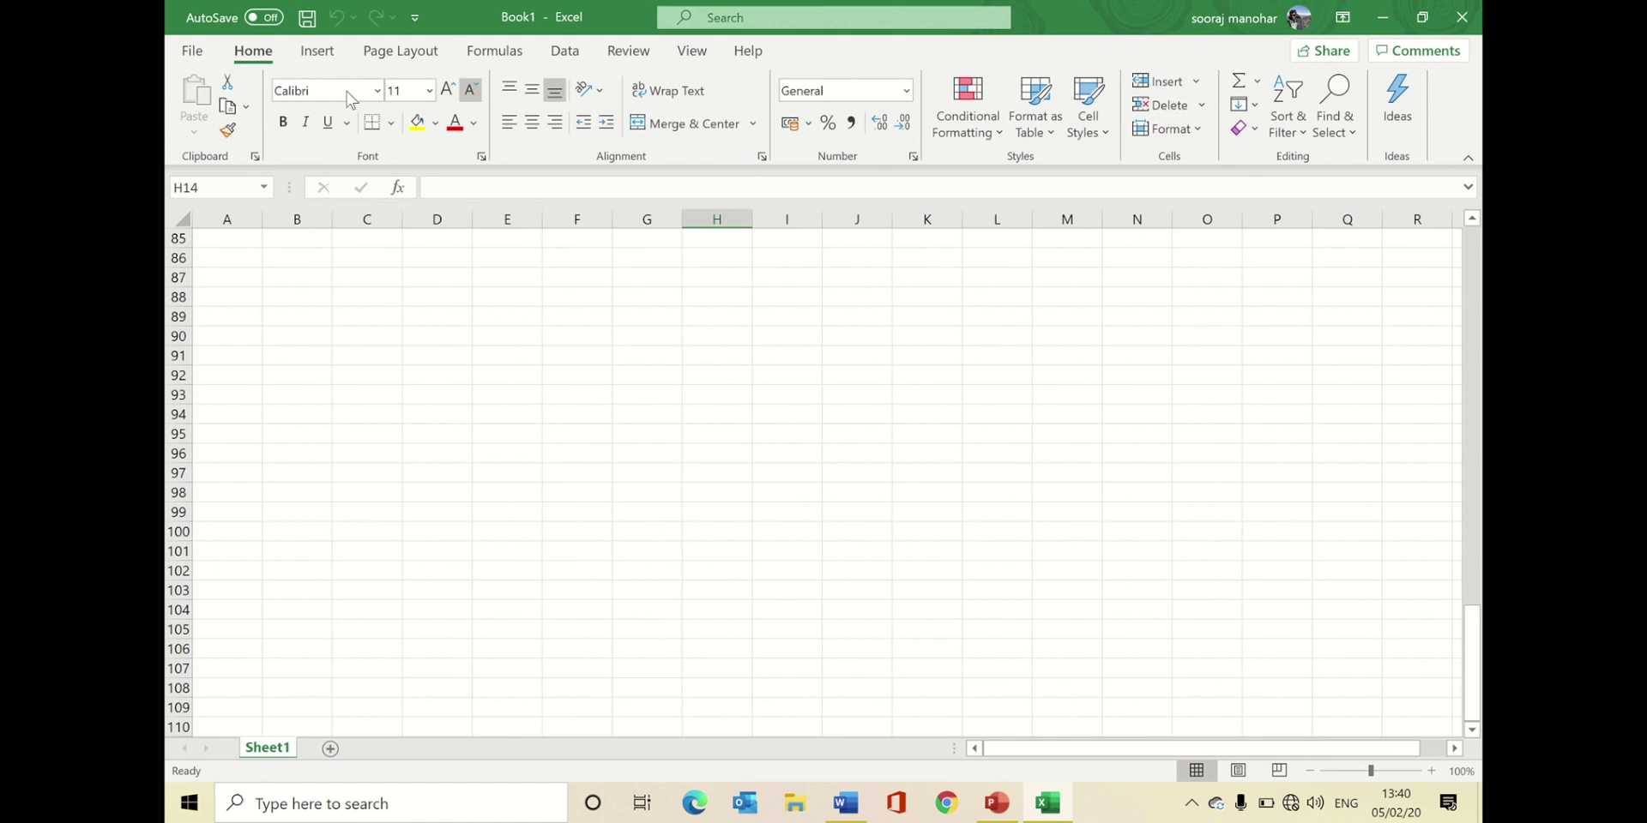
left_click(331, 53)
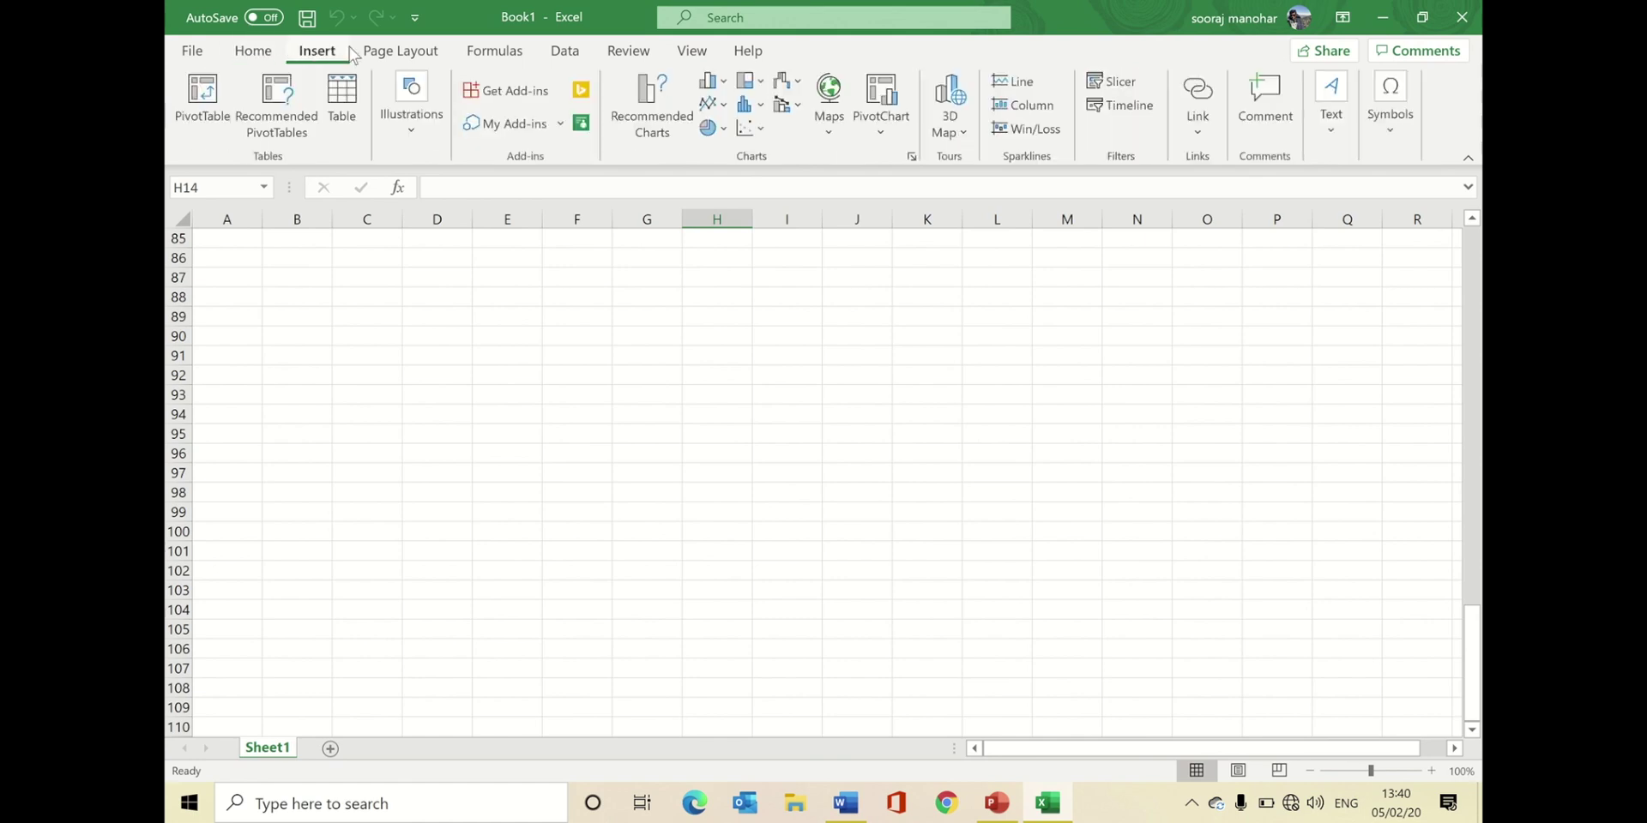
left_click(403, 53)
left_click(512, 54)
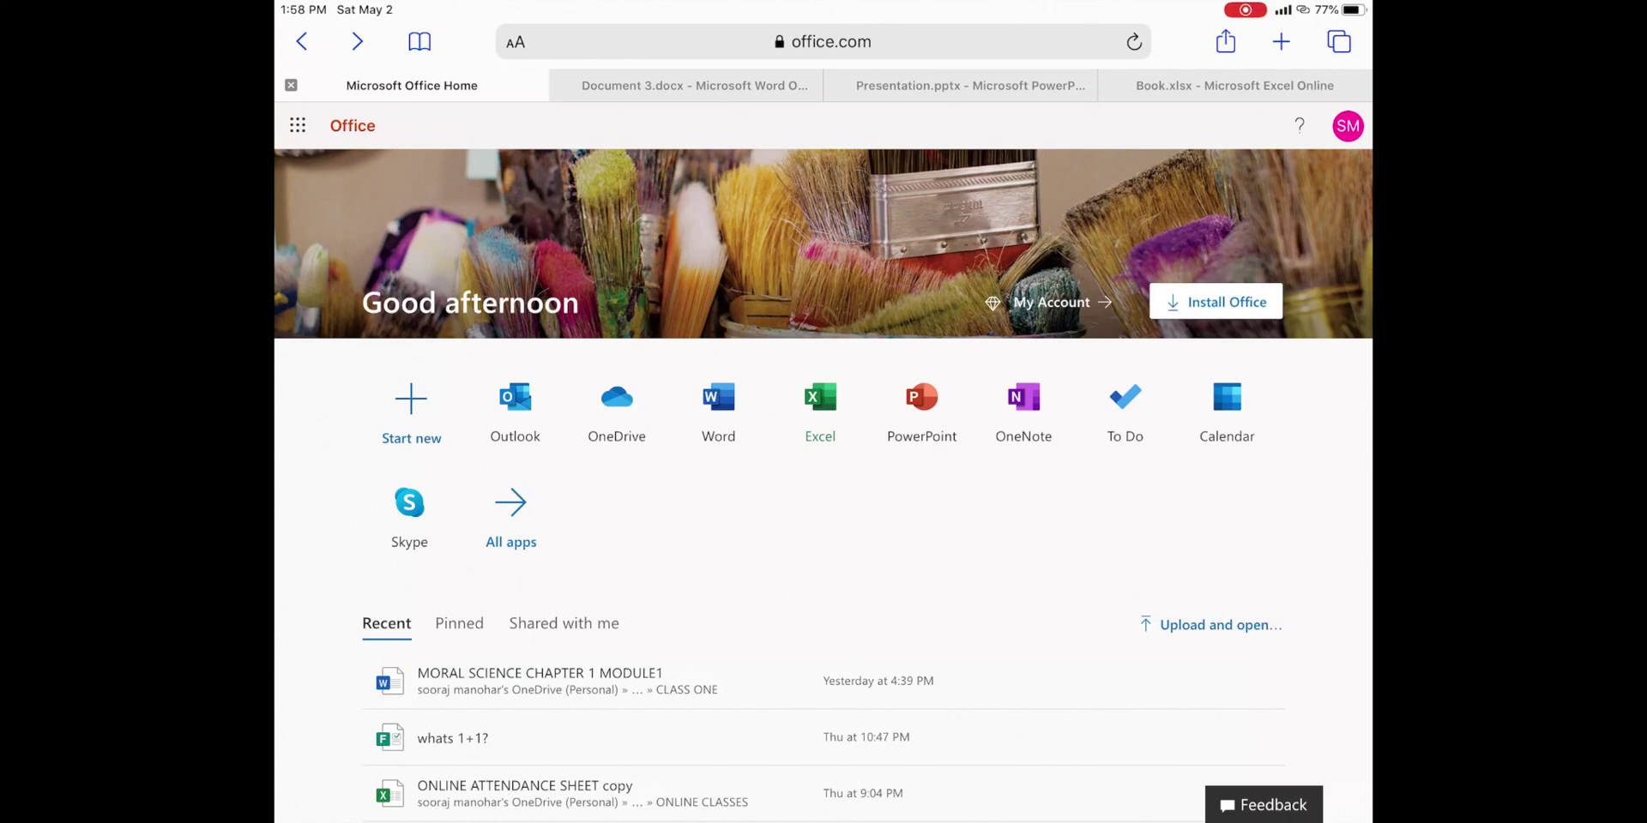
Look over the Office home page, then examine Document 3 in Word Online with its insert and layout commands and the list of available apps
scroll(1124, 411, "down", 10)
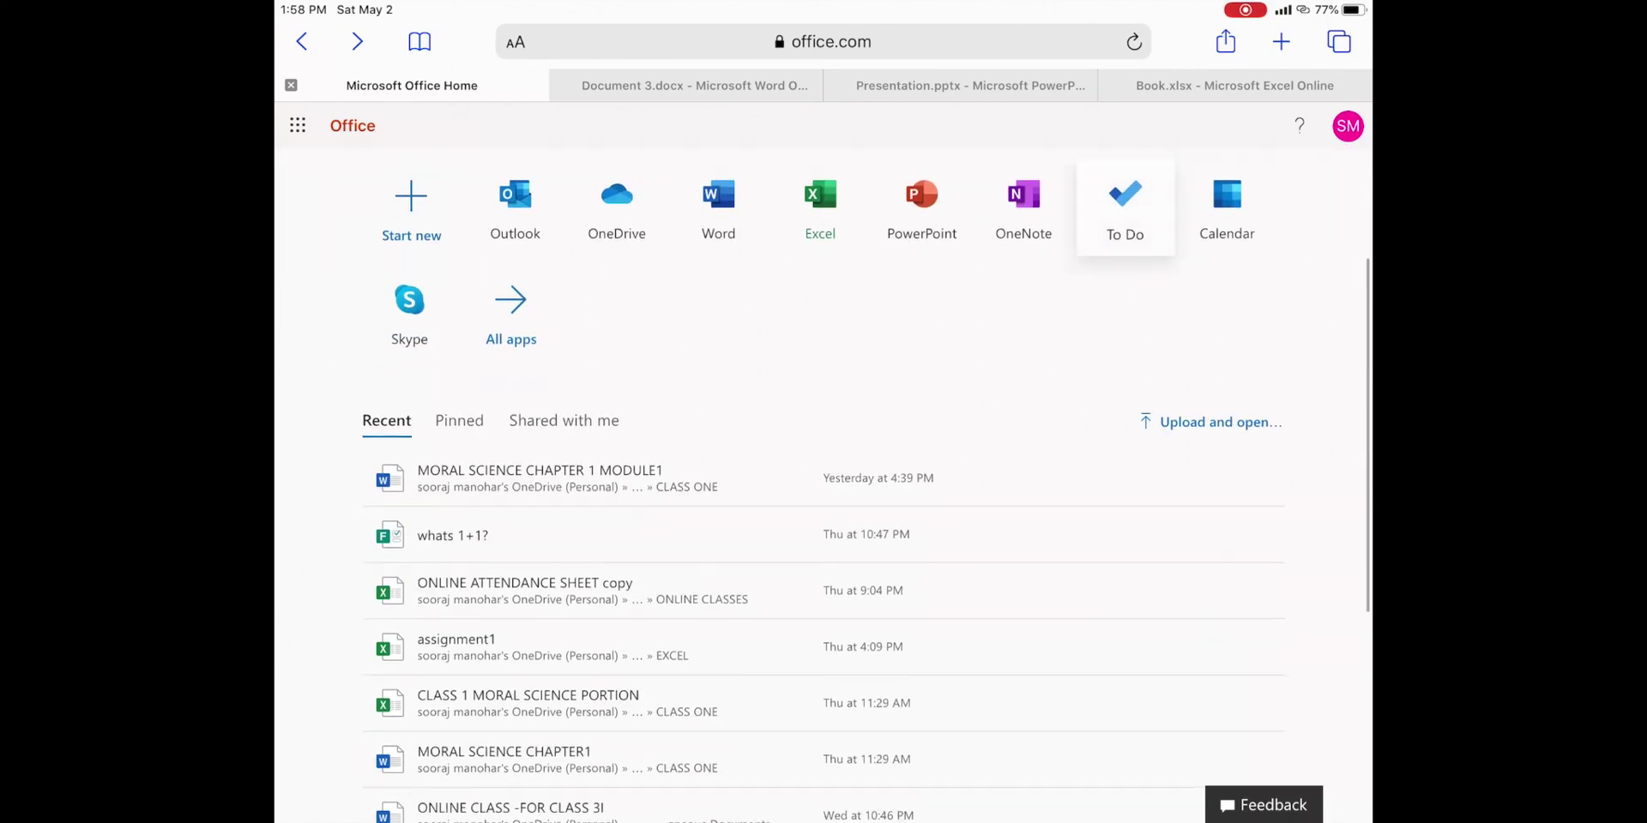
scroll(823, 480, "up", 10)
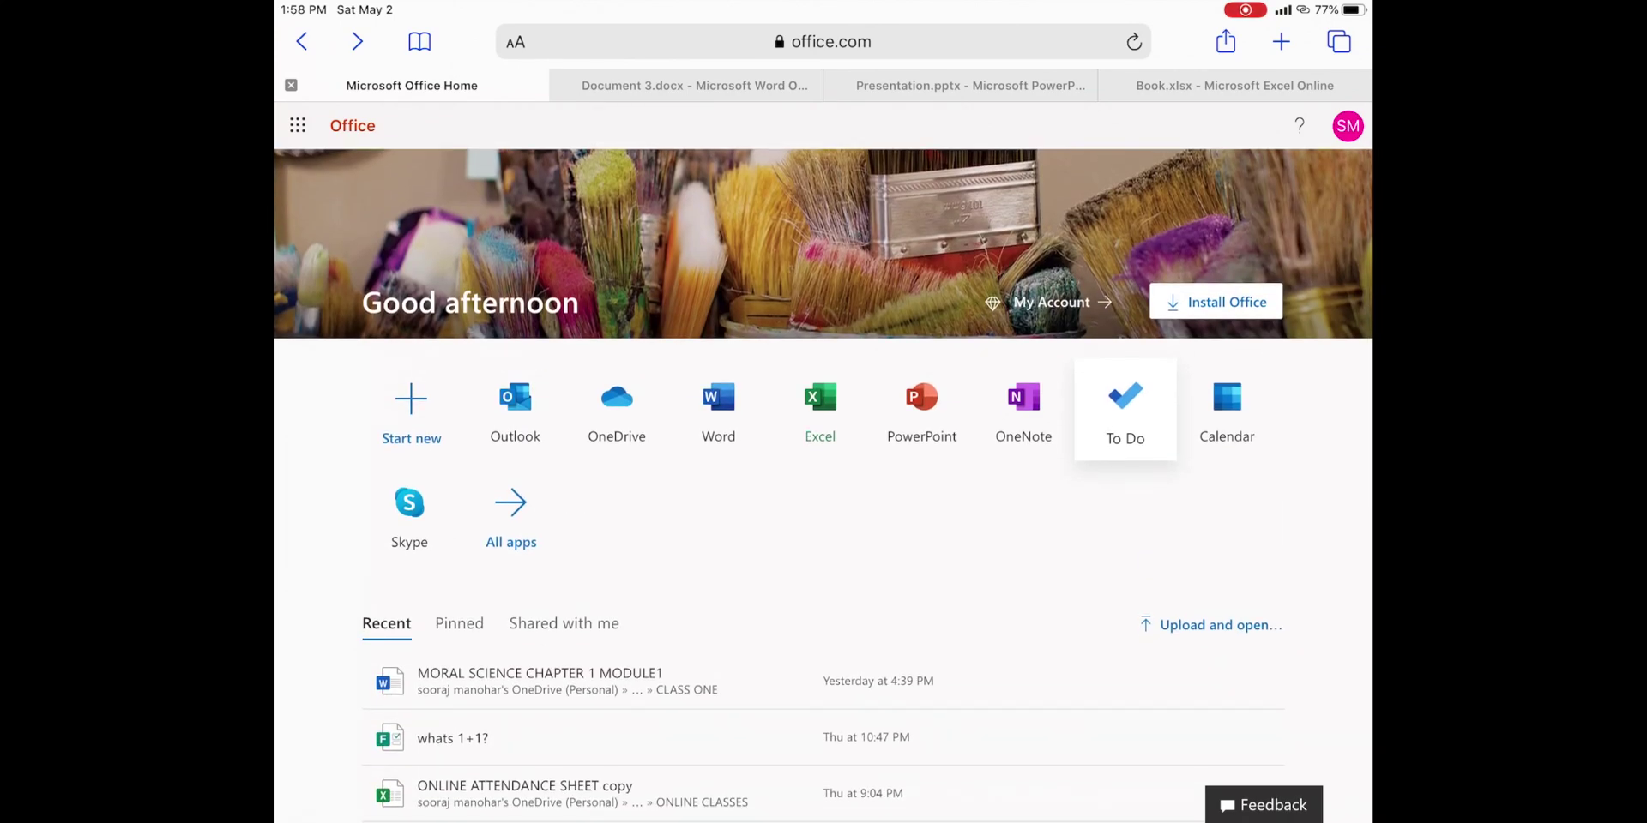
left_click(694, 86)
scroll(823, 514, "down", 5)
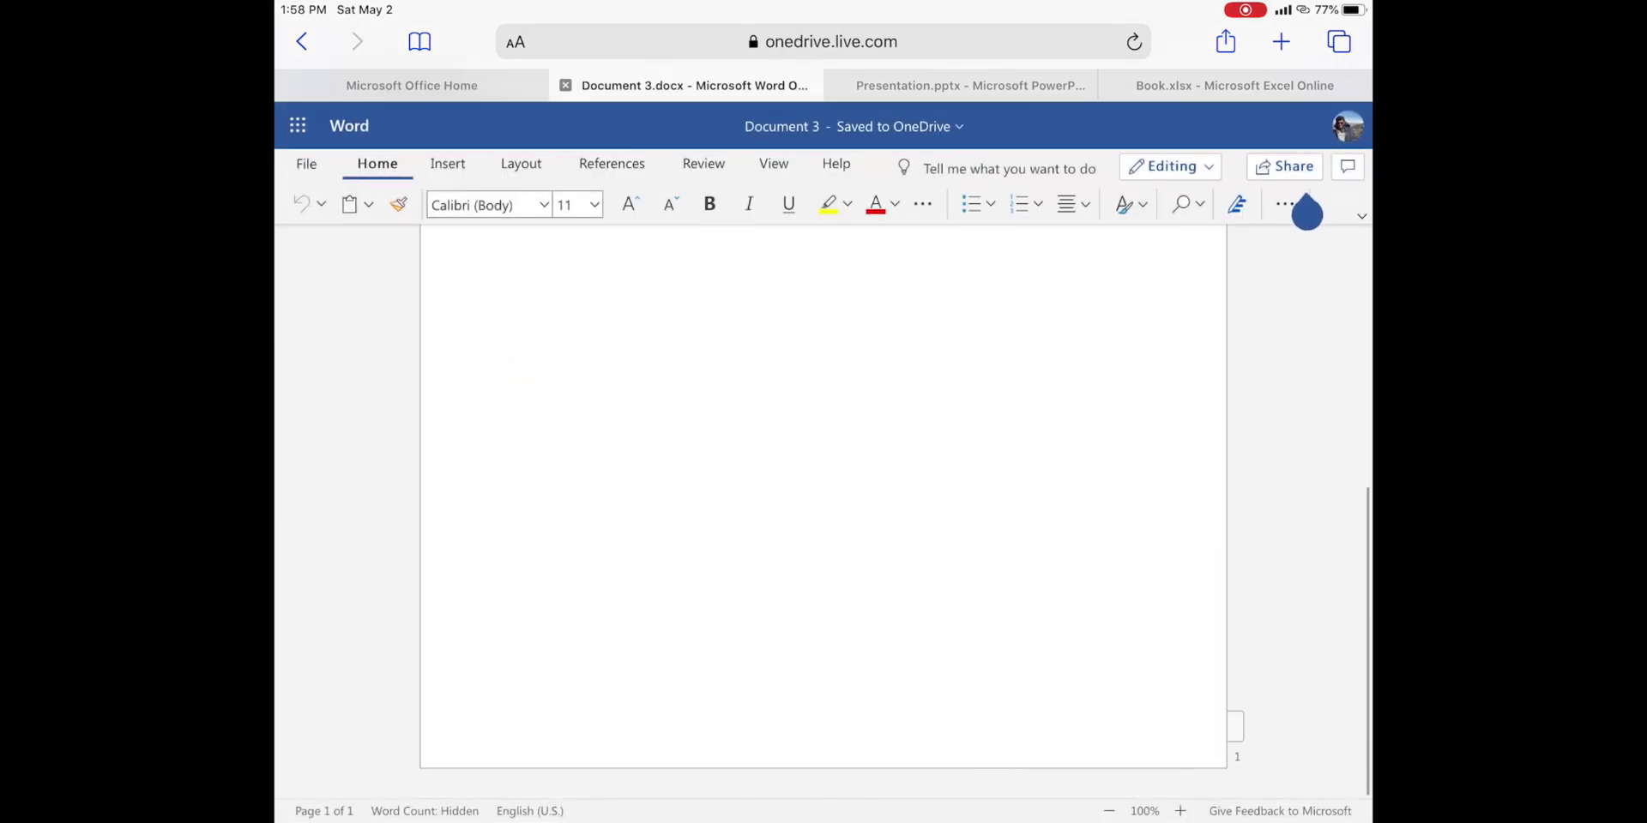
scroll(823, 514, "up", 4)
left_click(447, 165)
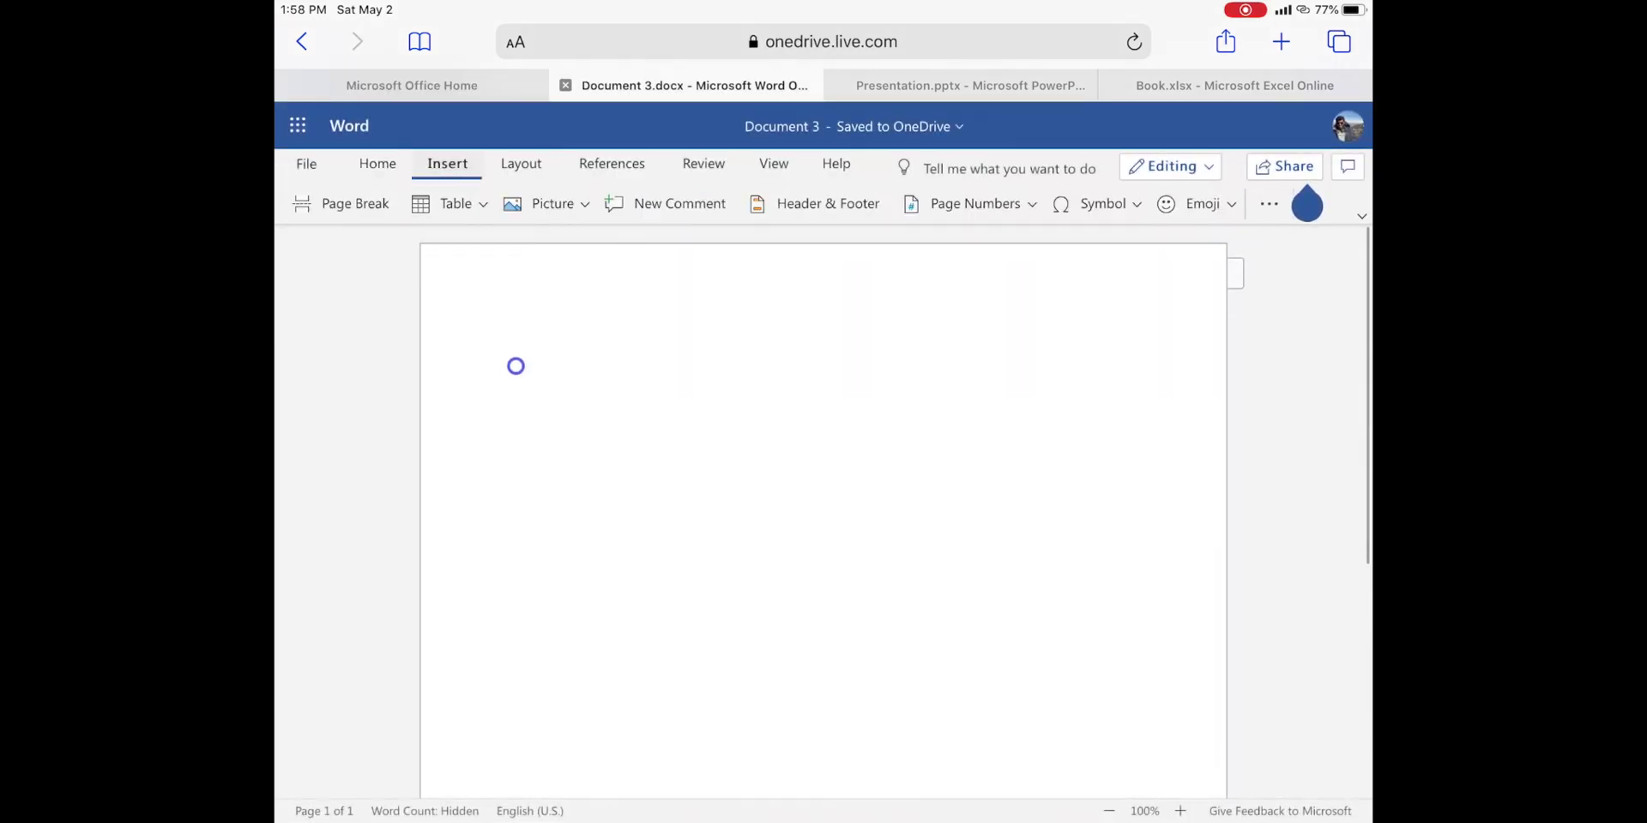
left_click(521, 165)
left_click(307, 164)
left_click(312, 160)
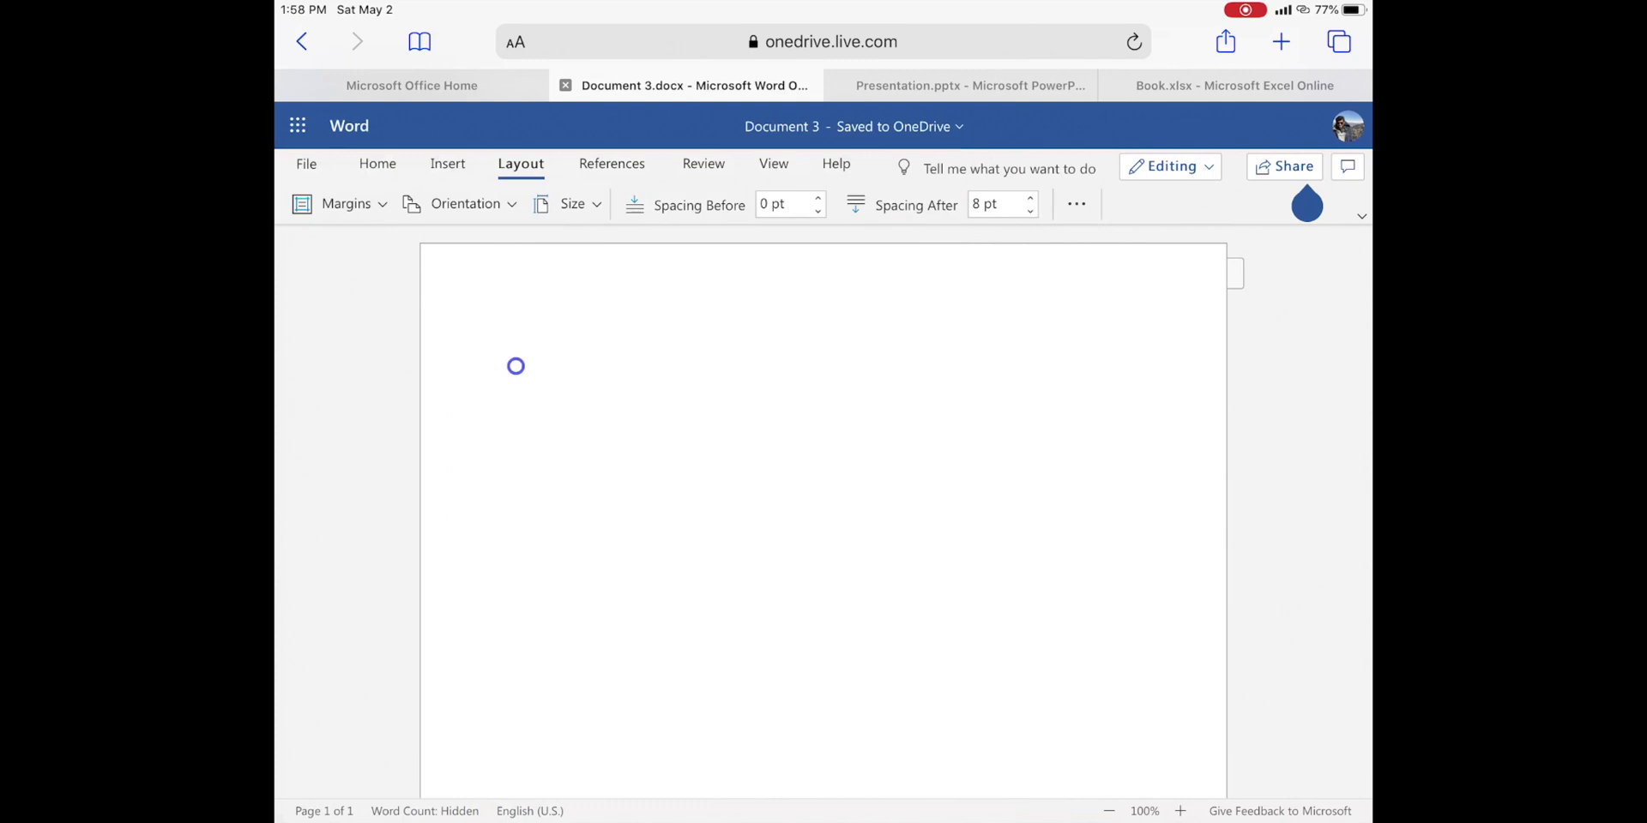
left_click(298, 126)
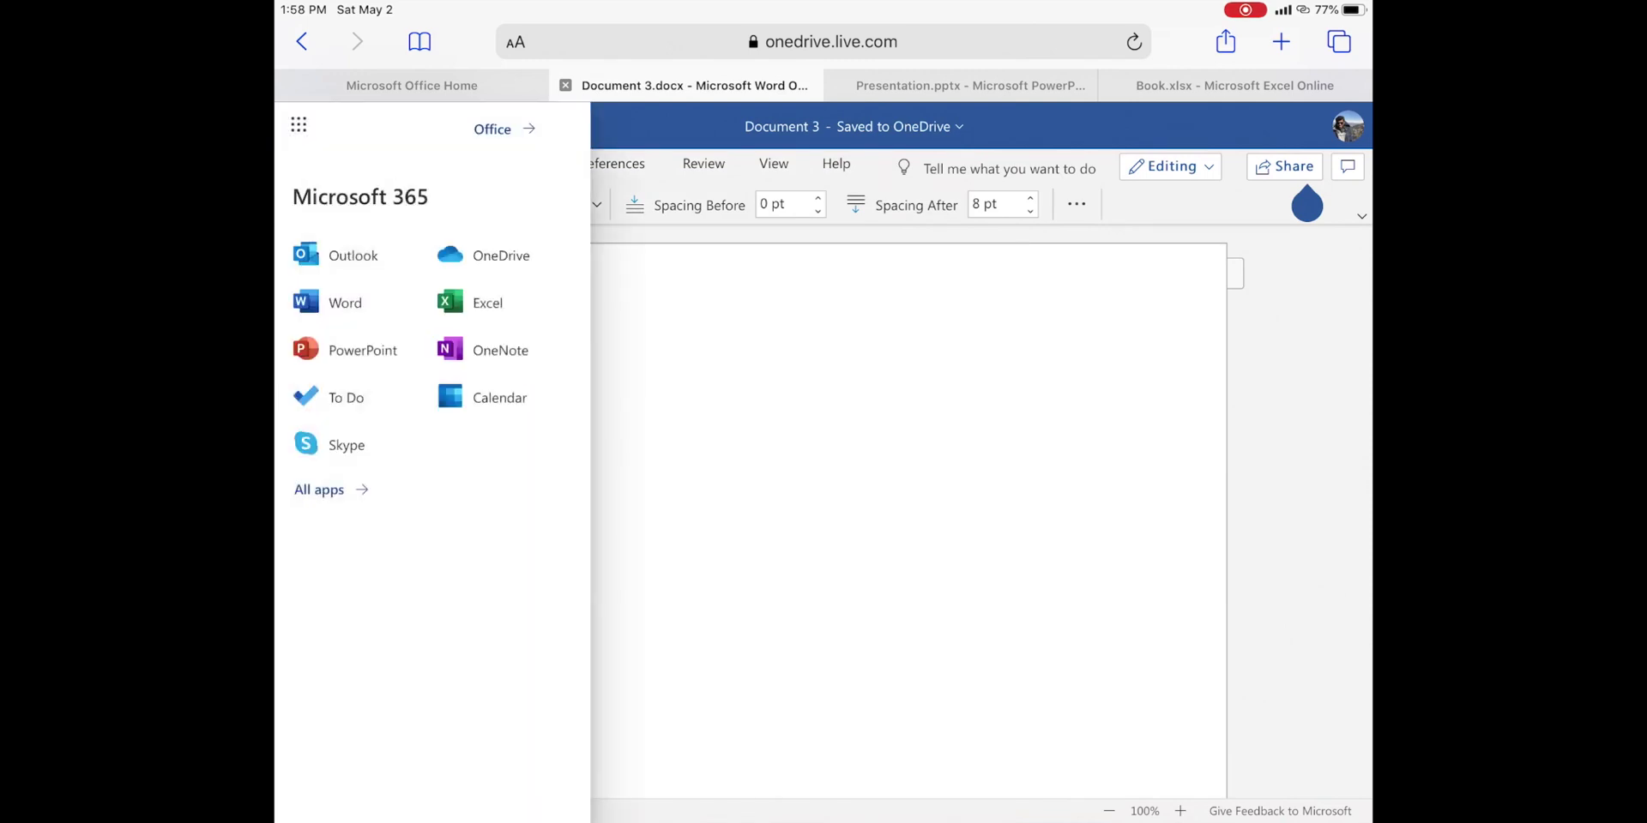
key("Escape")
Switch to the Presentation file in PowerPoint Online and view its title slide, the list of available apps and the insert commands
key("ctrl+Tab")
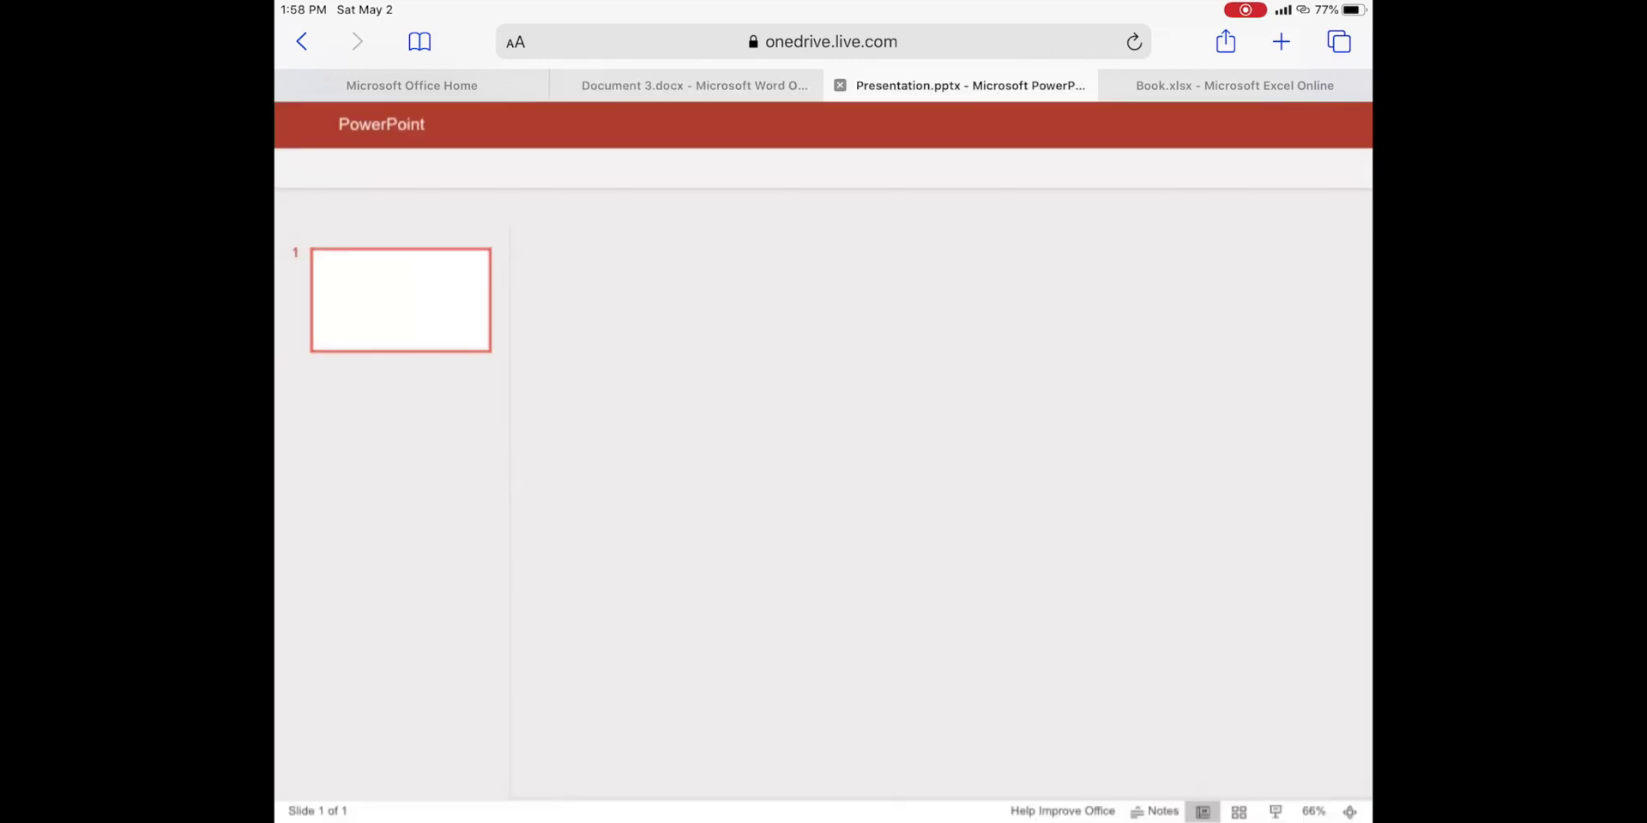
left_click(940, 467)
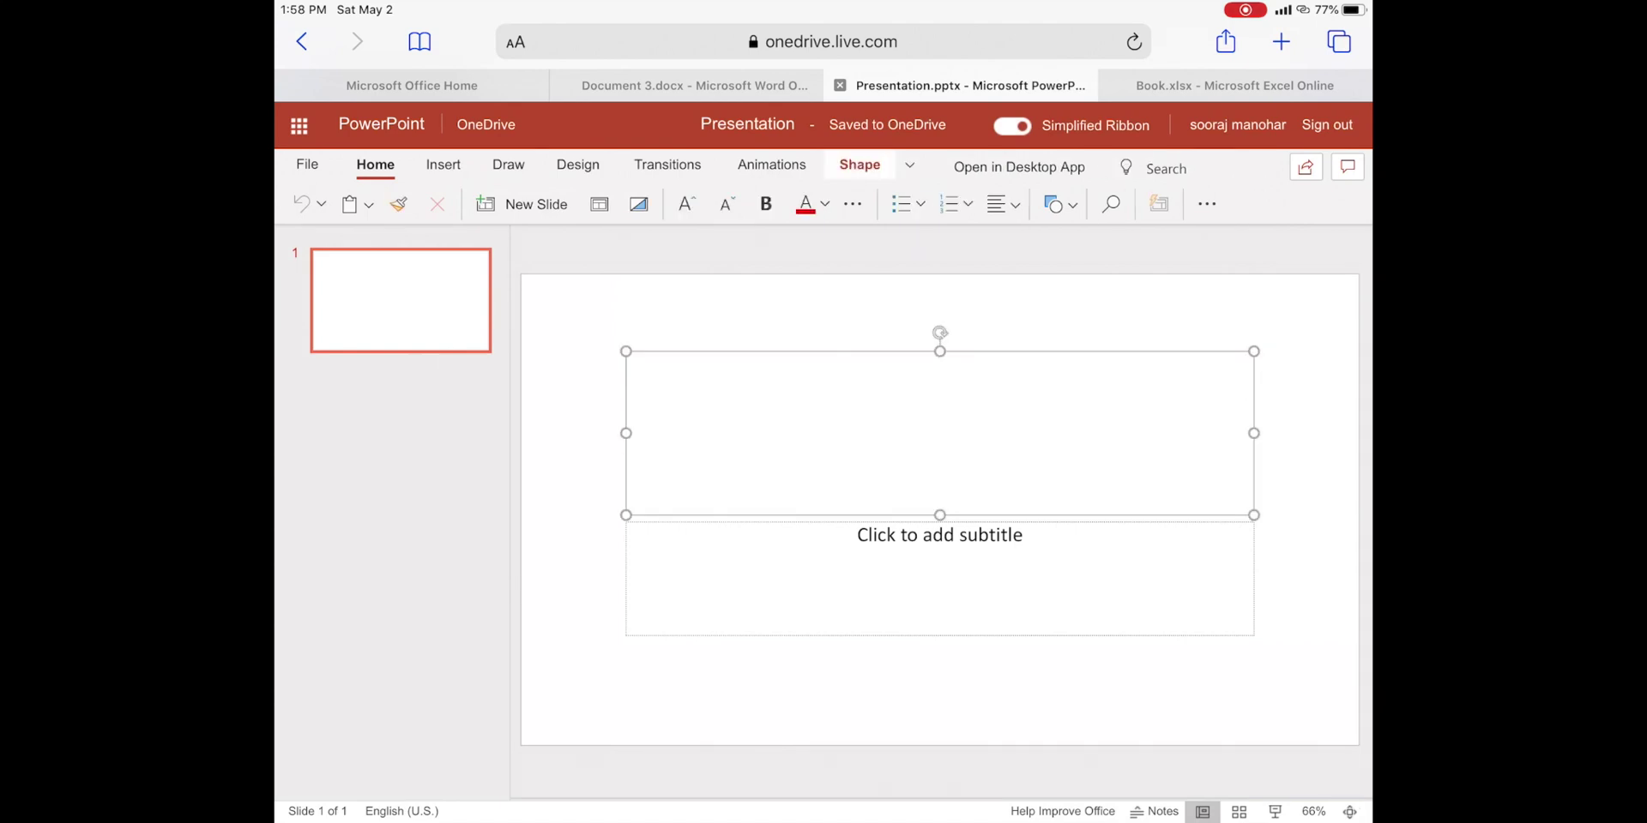
left_click(299, 126)
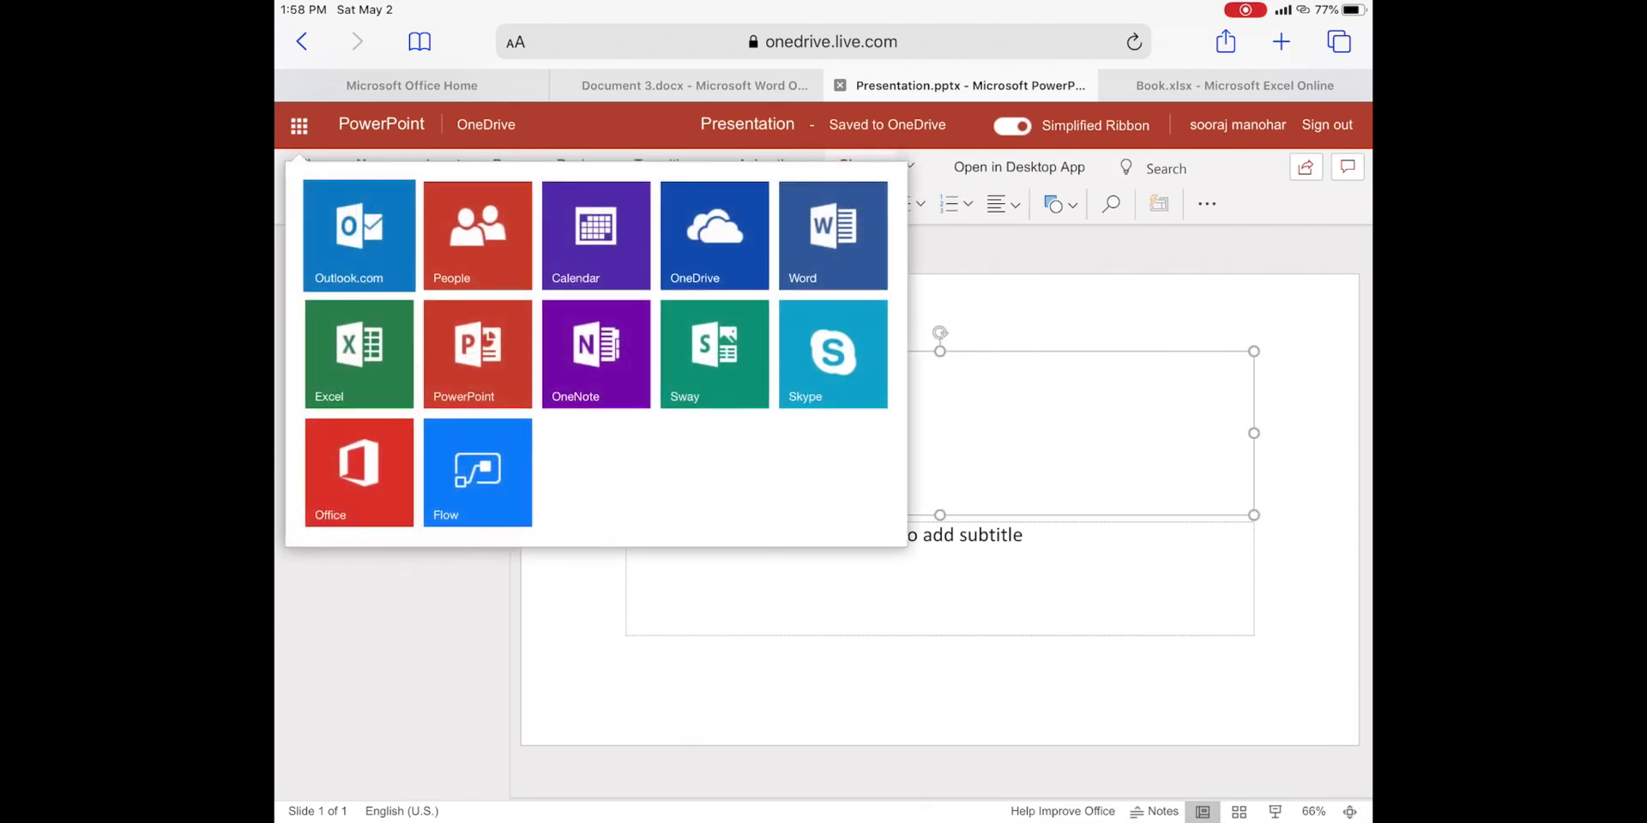
left_click(298, 126)
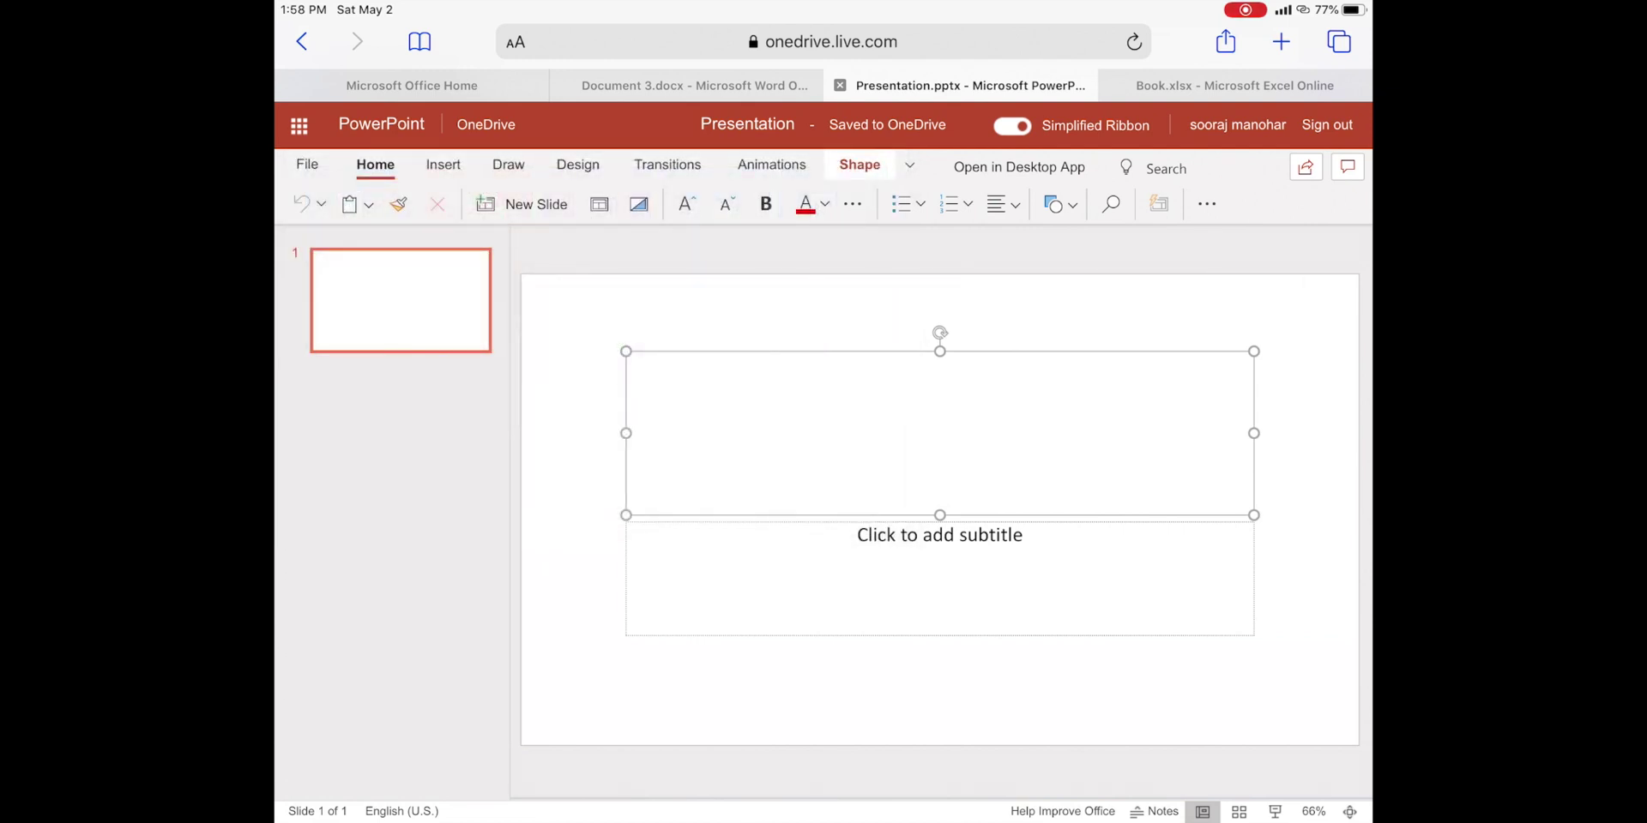
left_click(442, 163)
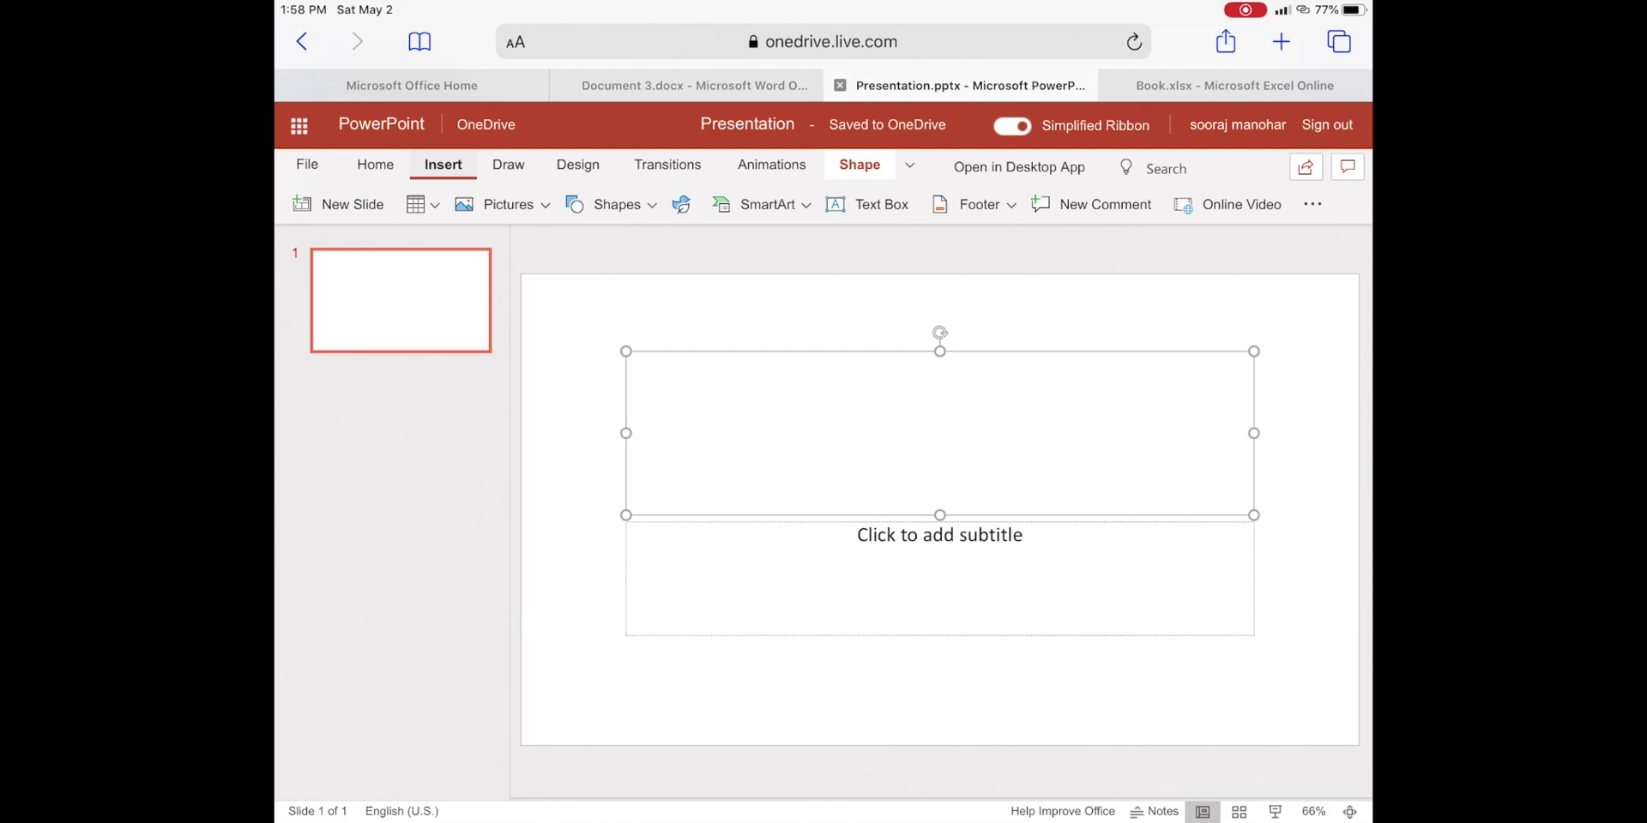
View the basic editing commands in PowerPoint Online, and switch to the Book workbook in Excel Online with cell C14 selected
left_click(375, 164)
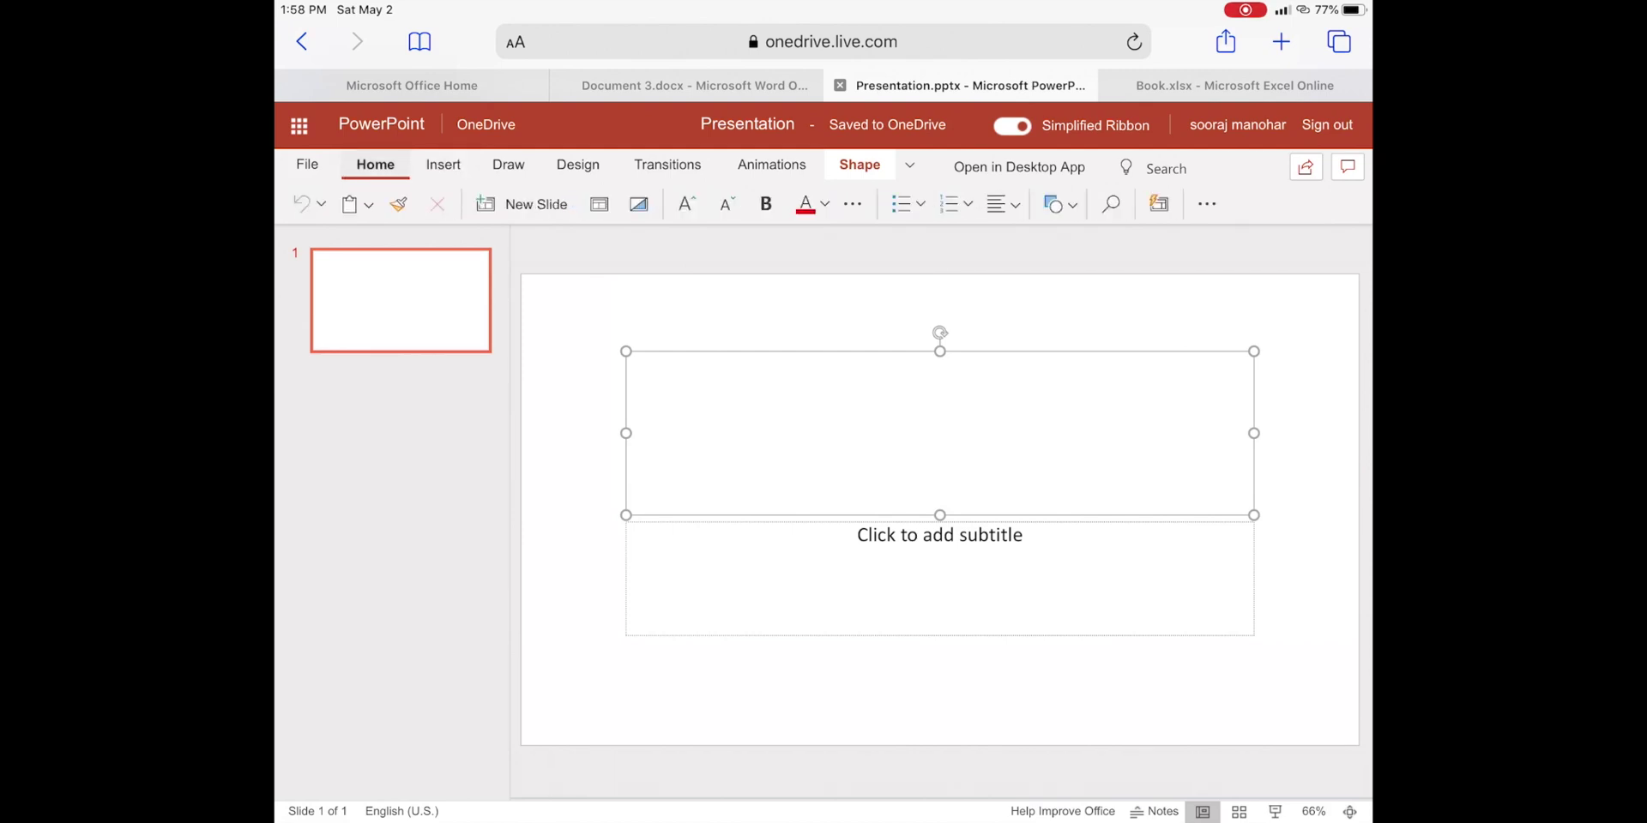
left_click(1234, 86)
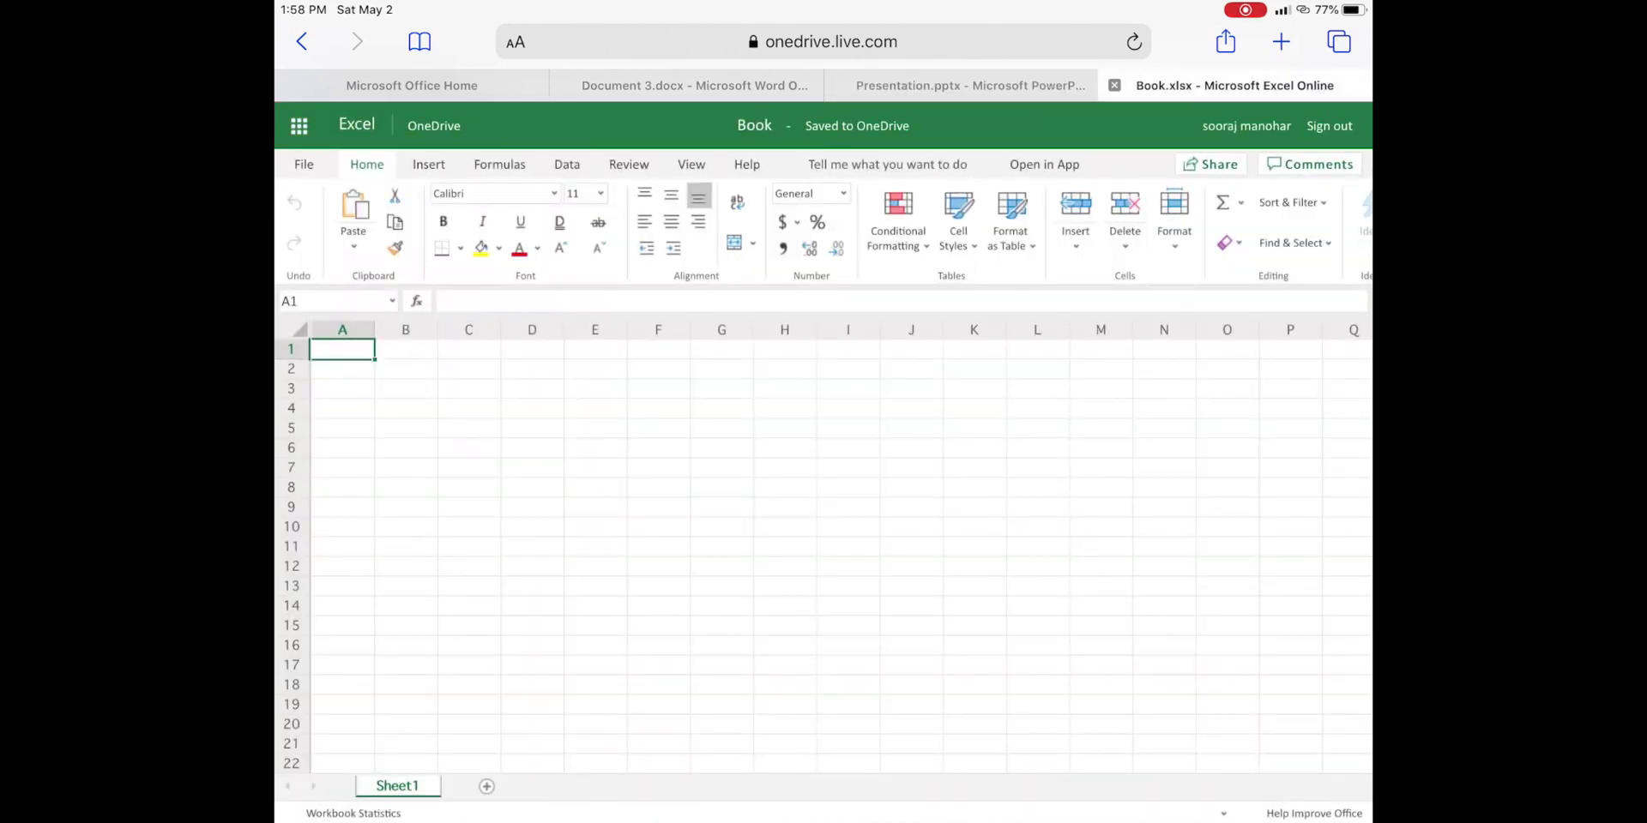
scroll(823, 467, "down", 1)
left_click(406, 468)
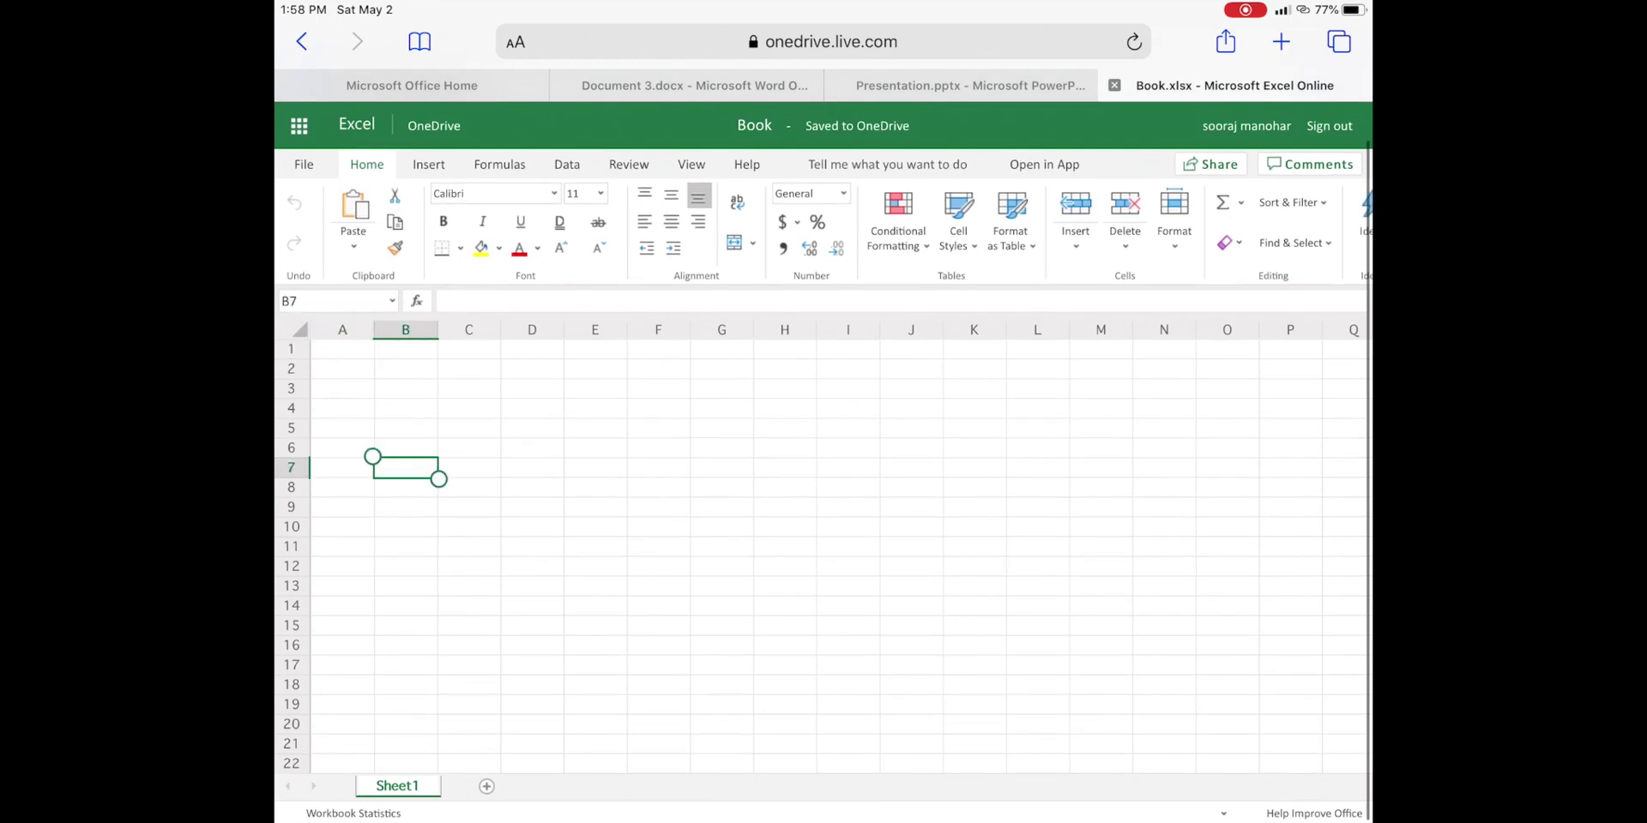
left_click(531, 448)
left_click(468, 605)
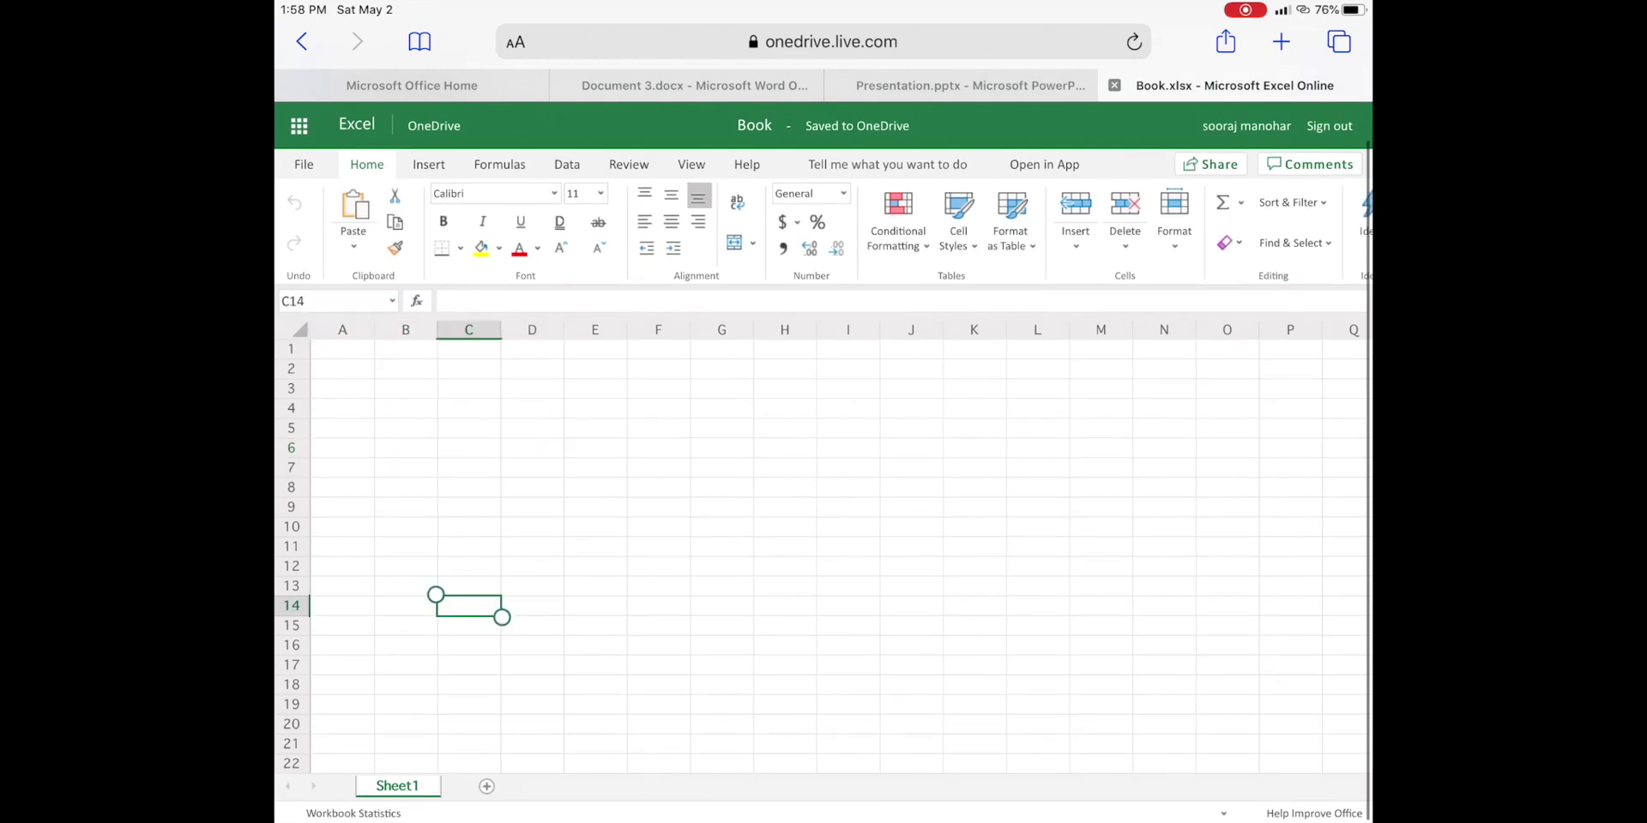
Look over Excel Online's insert commands and open the function insertion dialog for cell C14
left_click(428, 164)
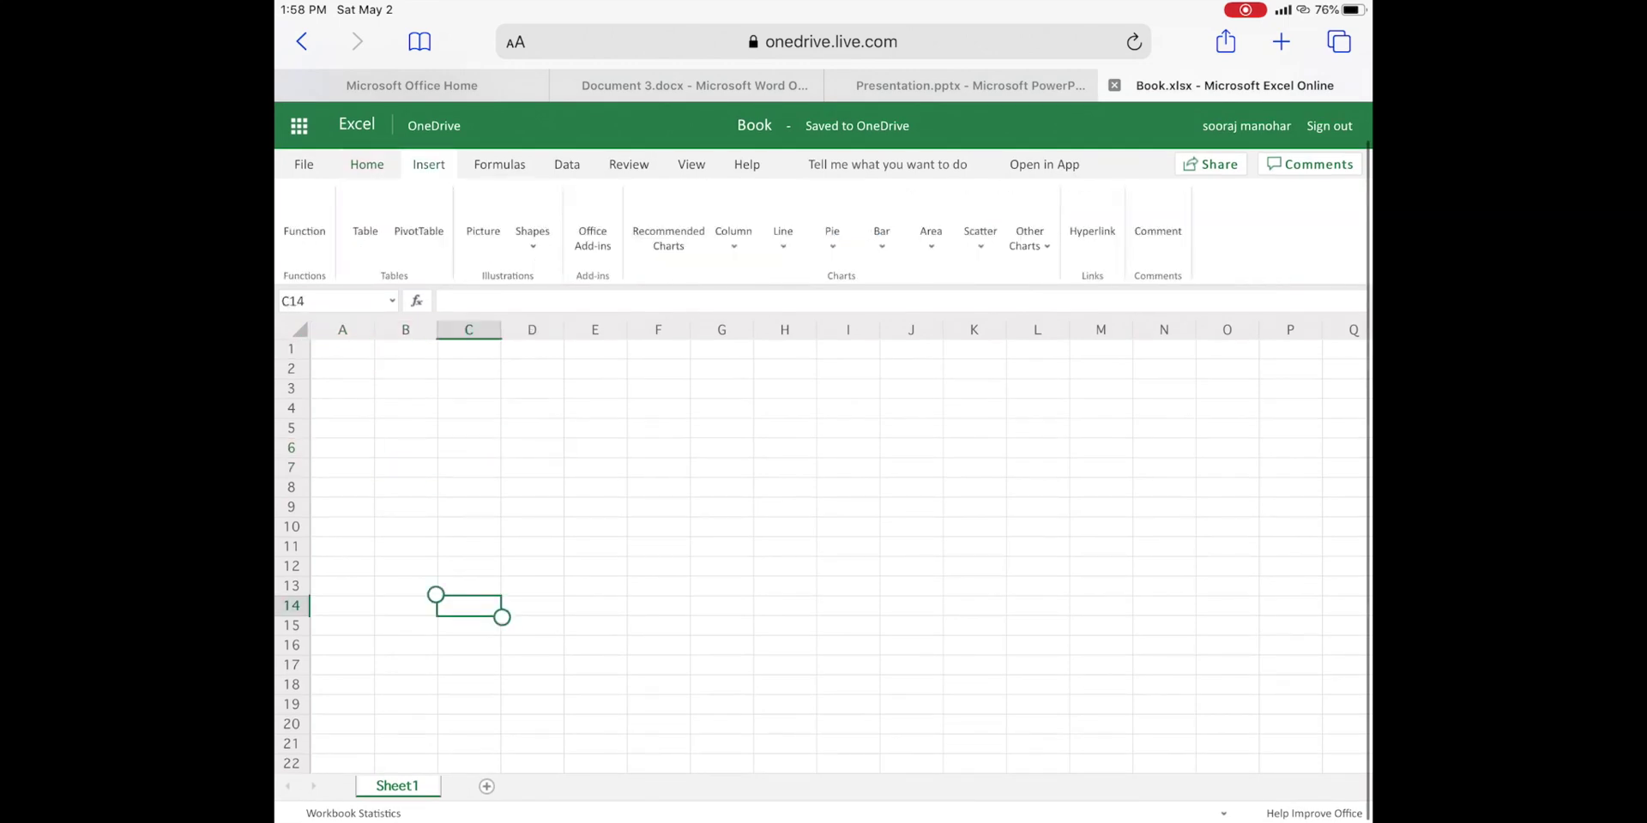
scroll(823, 467, "down", 1)
scroll(824, 467, "up", 1)
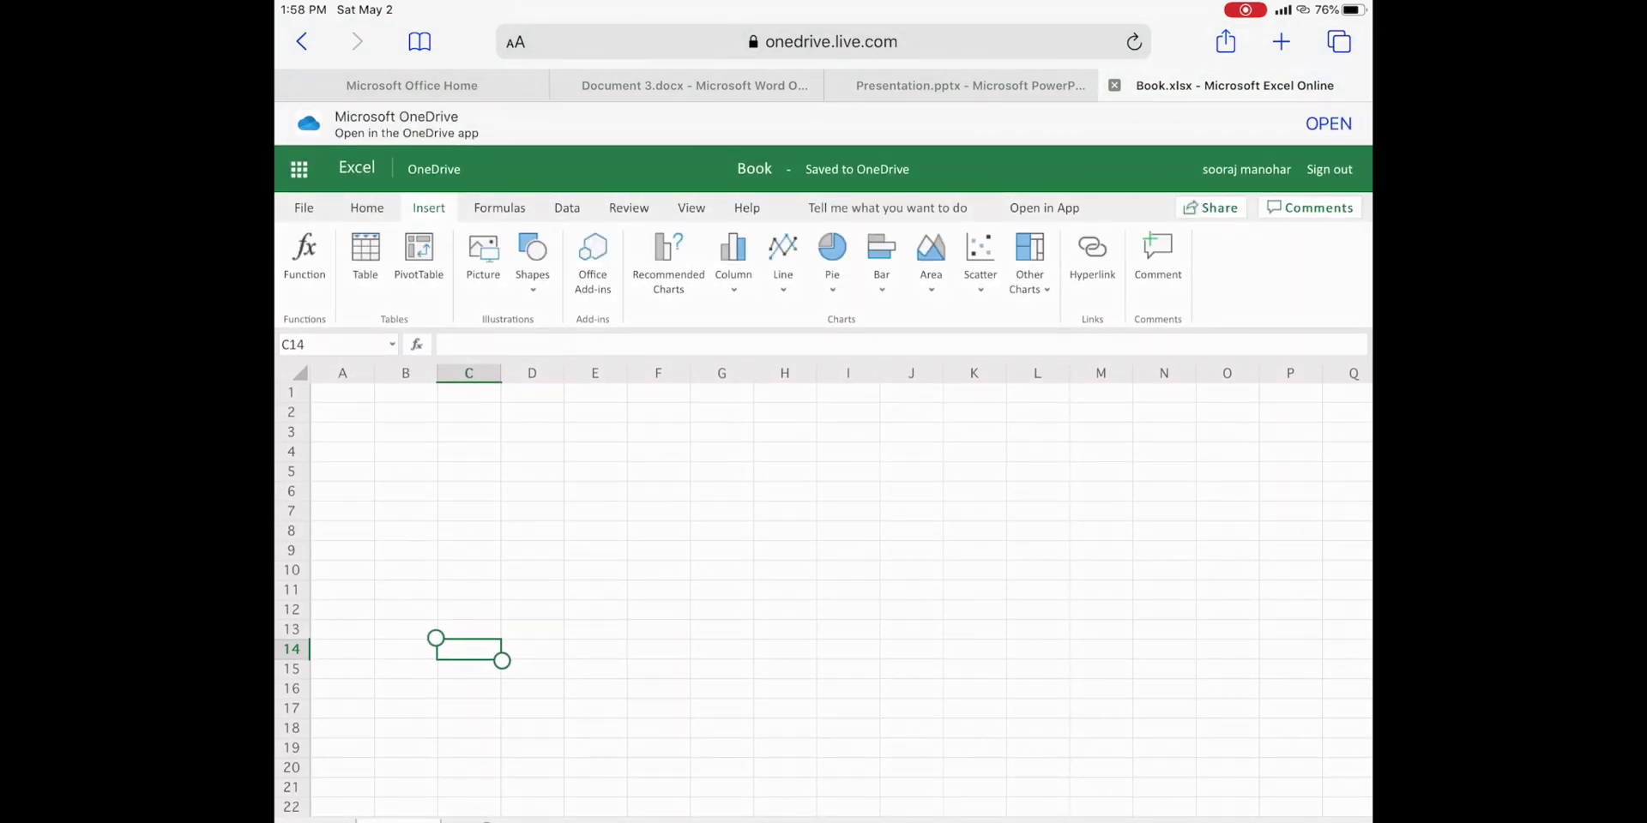
left_click(305, 257)
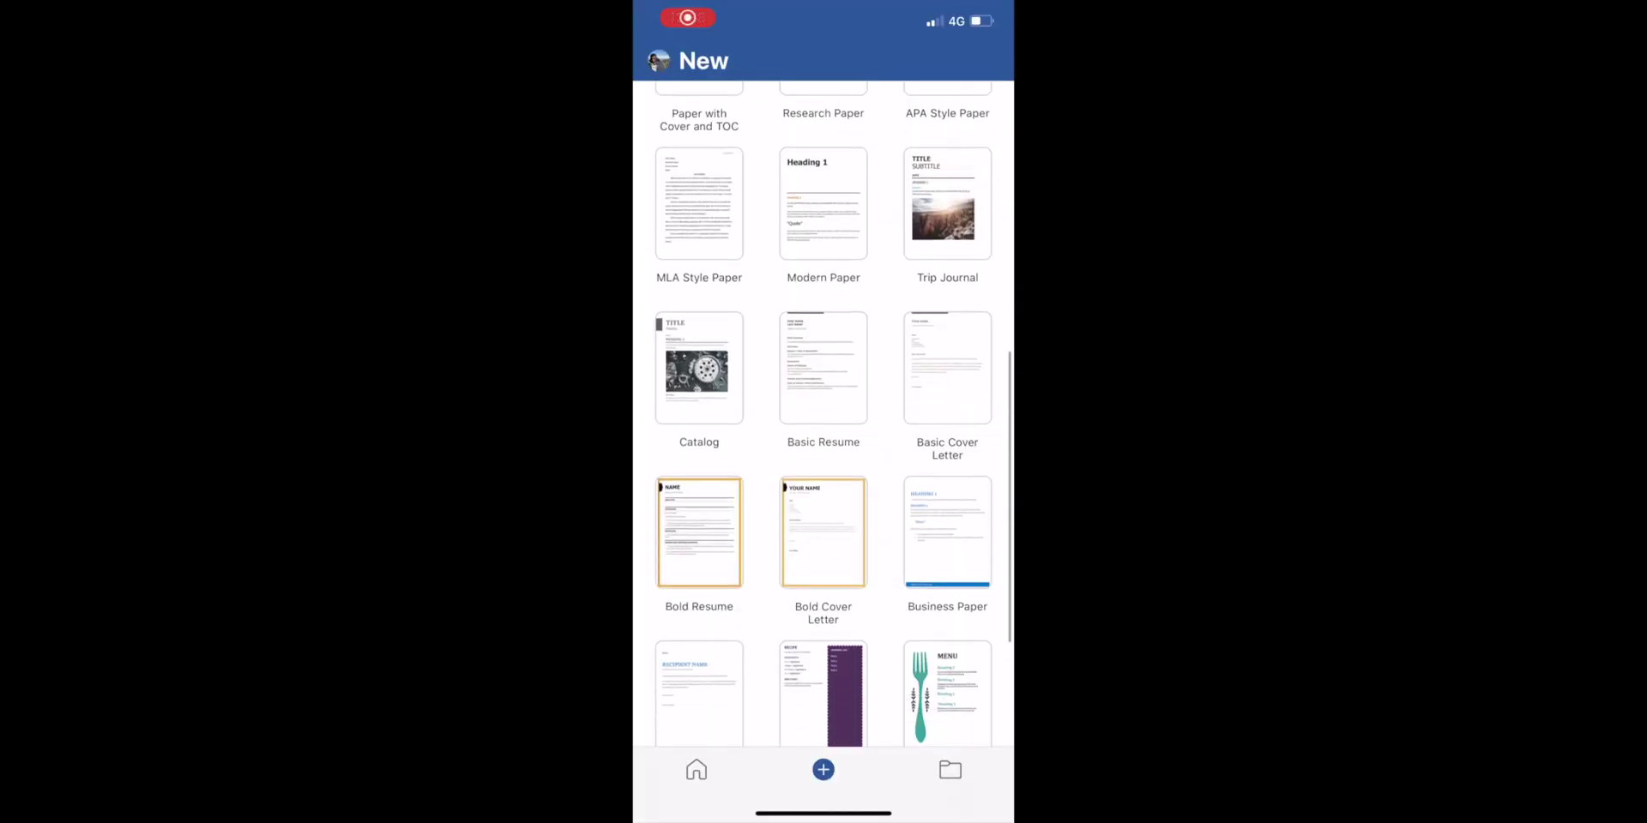
Switch to the Word mobile app and browse its new-document templates
scroll(823, 421, "down", 5)
scroll(823, 420, "up", 10)
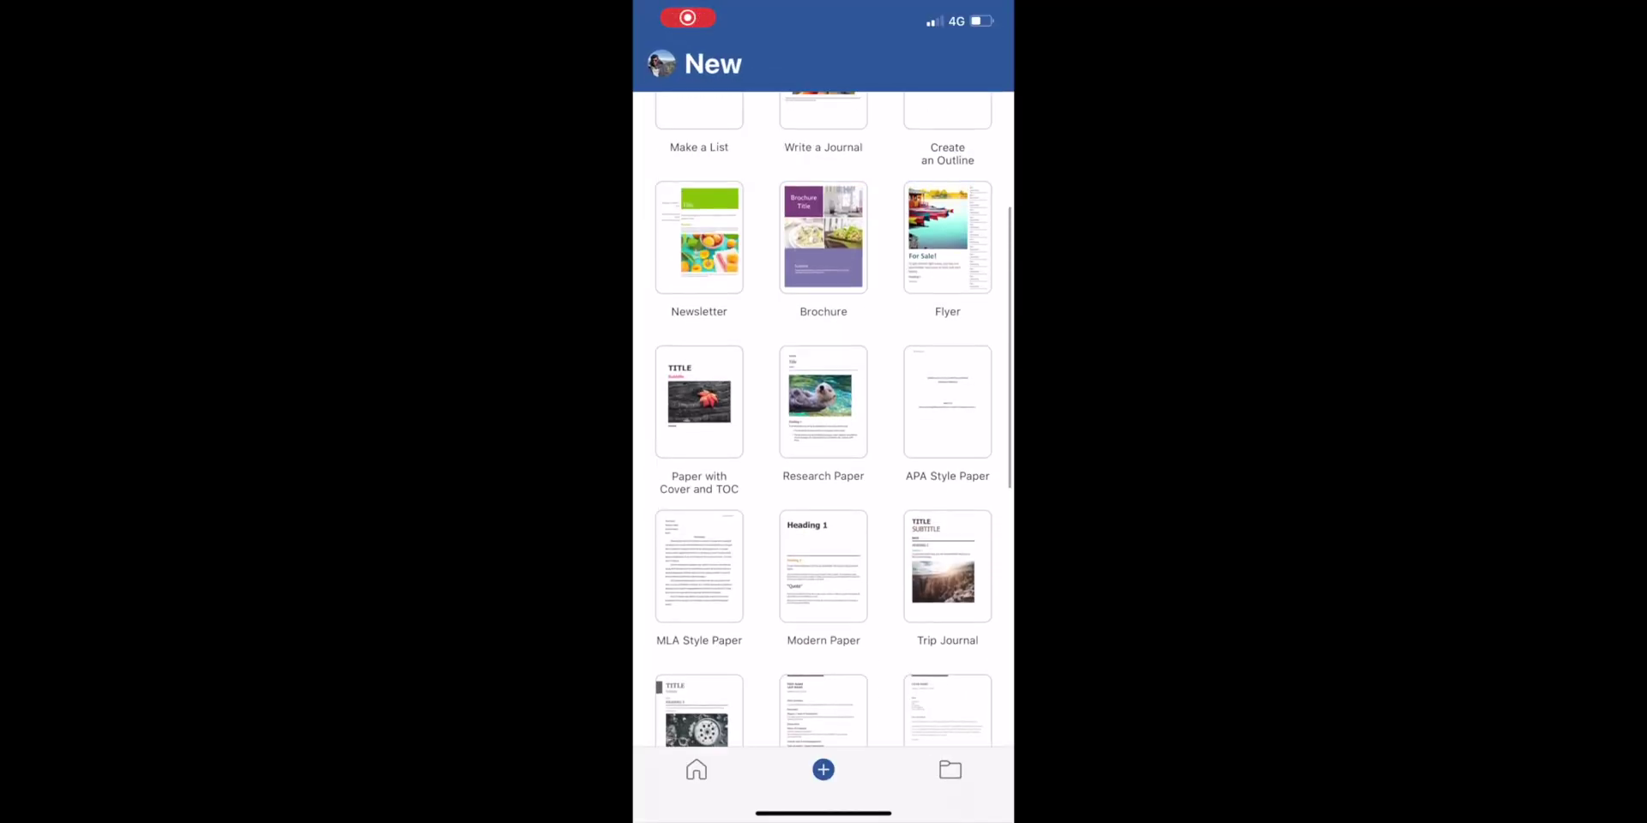
scroll(823, 421, "up", 3)
scroll(824, 420, "down", 3)
scroll(824, 420, "up", 1)
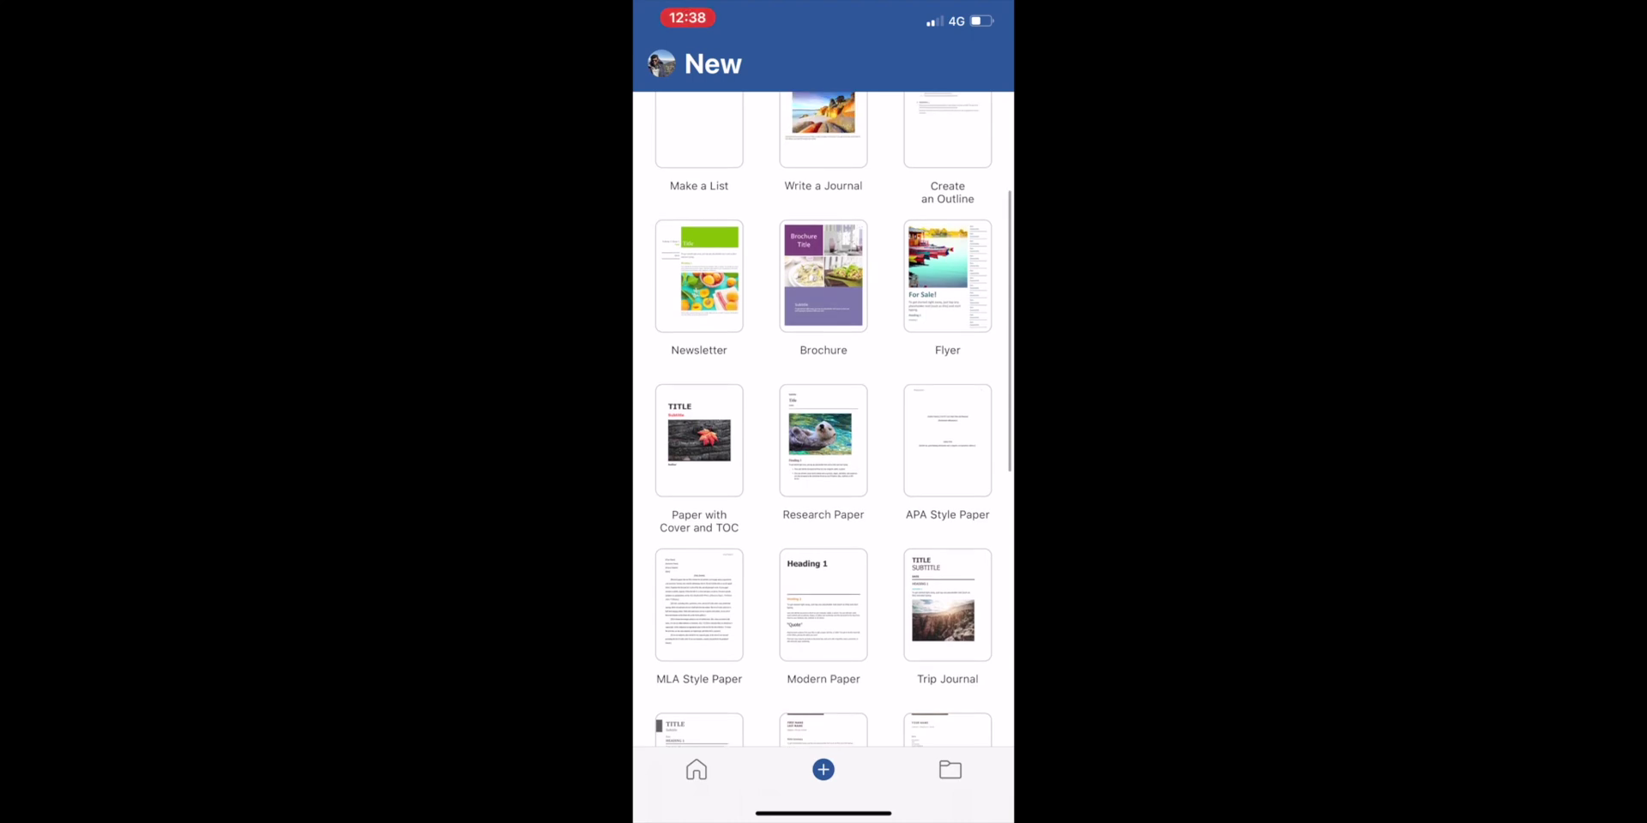
scroll(824, 420, "up", 3)
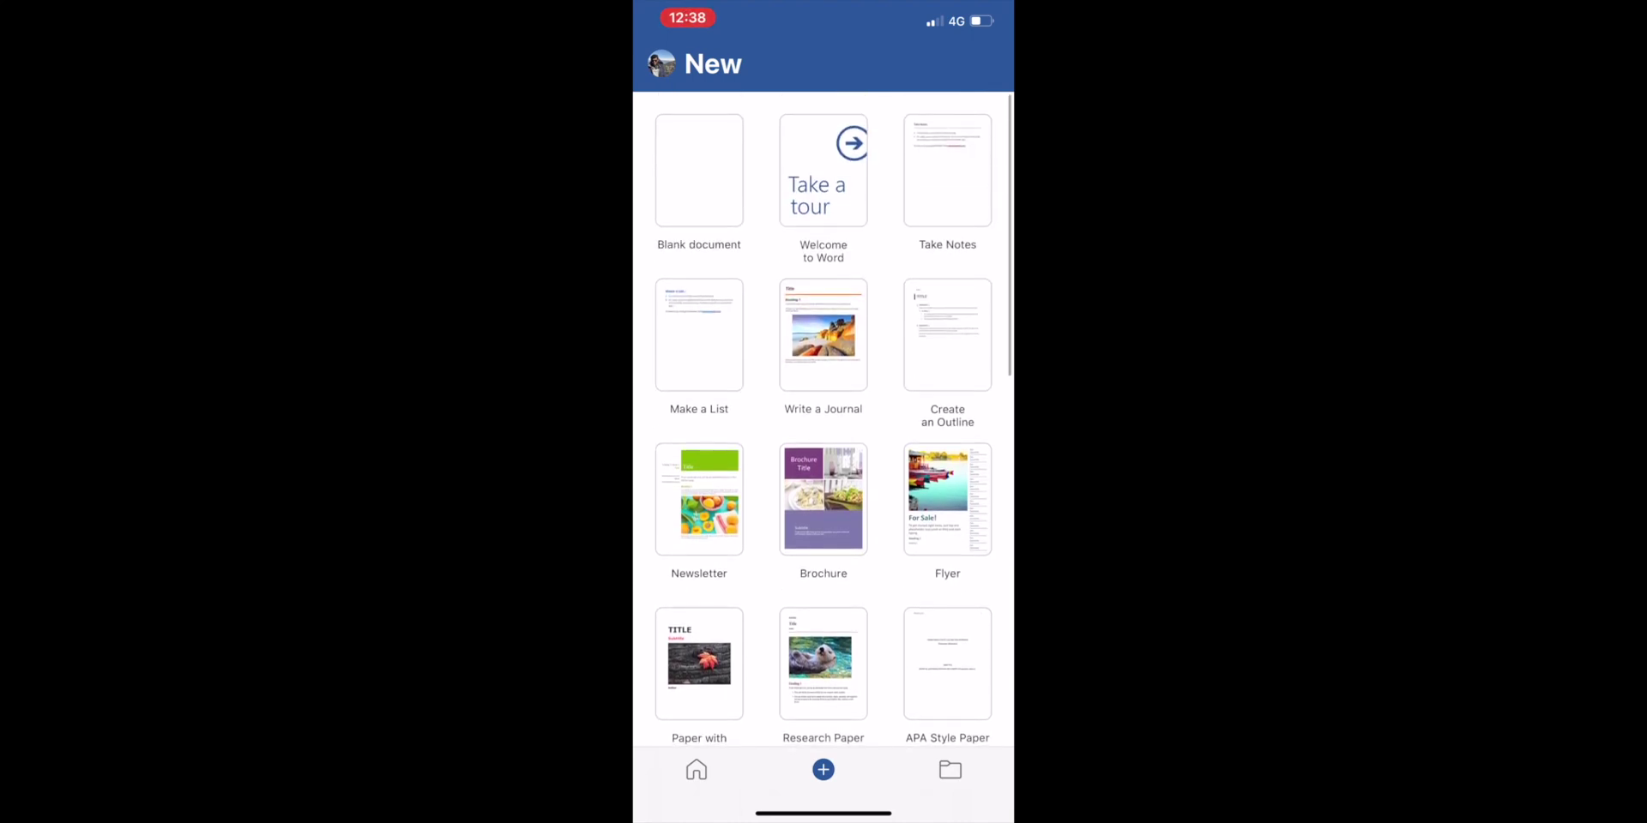
Create a blank document in the Word mobile app and start a bulleted list
left_click(700, 170)
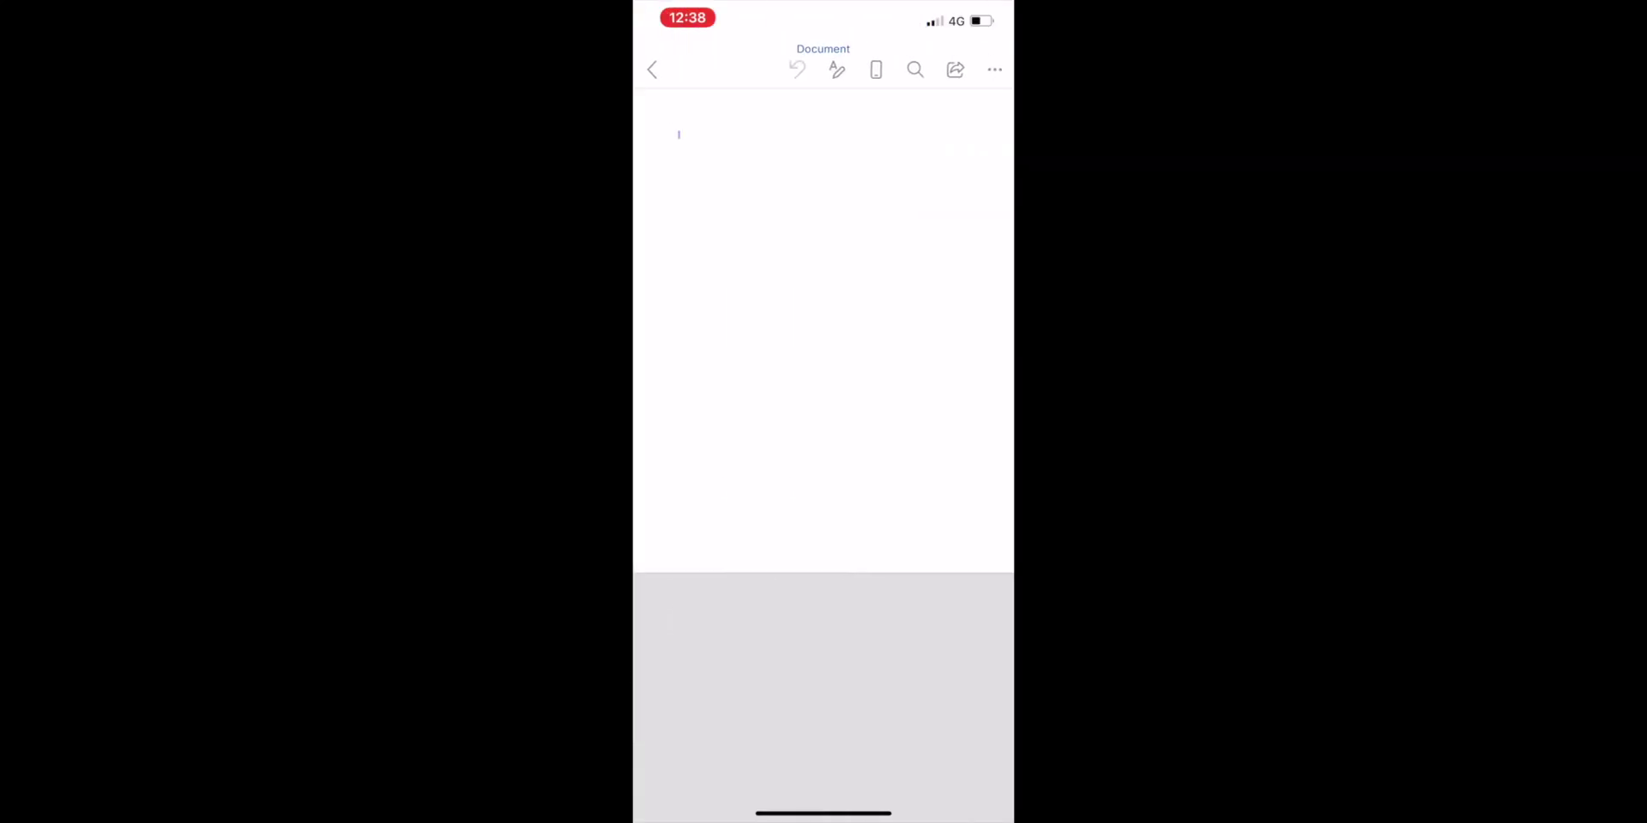
scroll(823, 279, "down", 5)
scroll(823, 278, "up", 5)
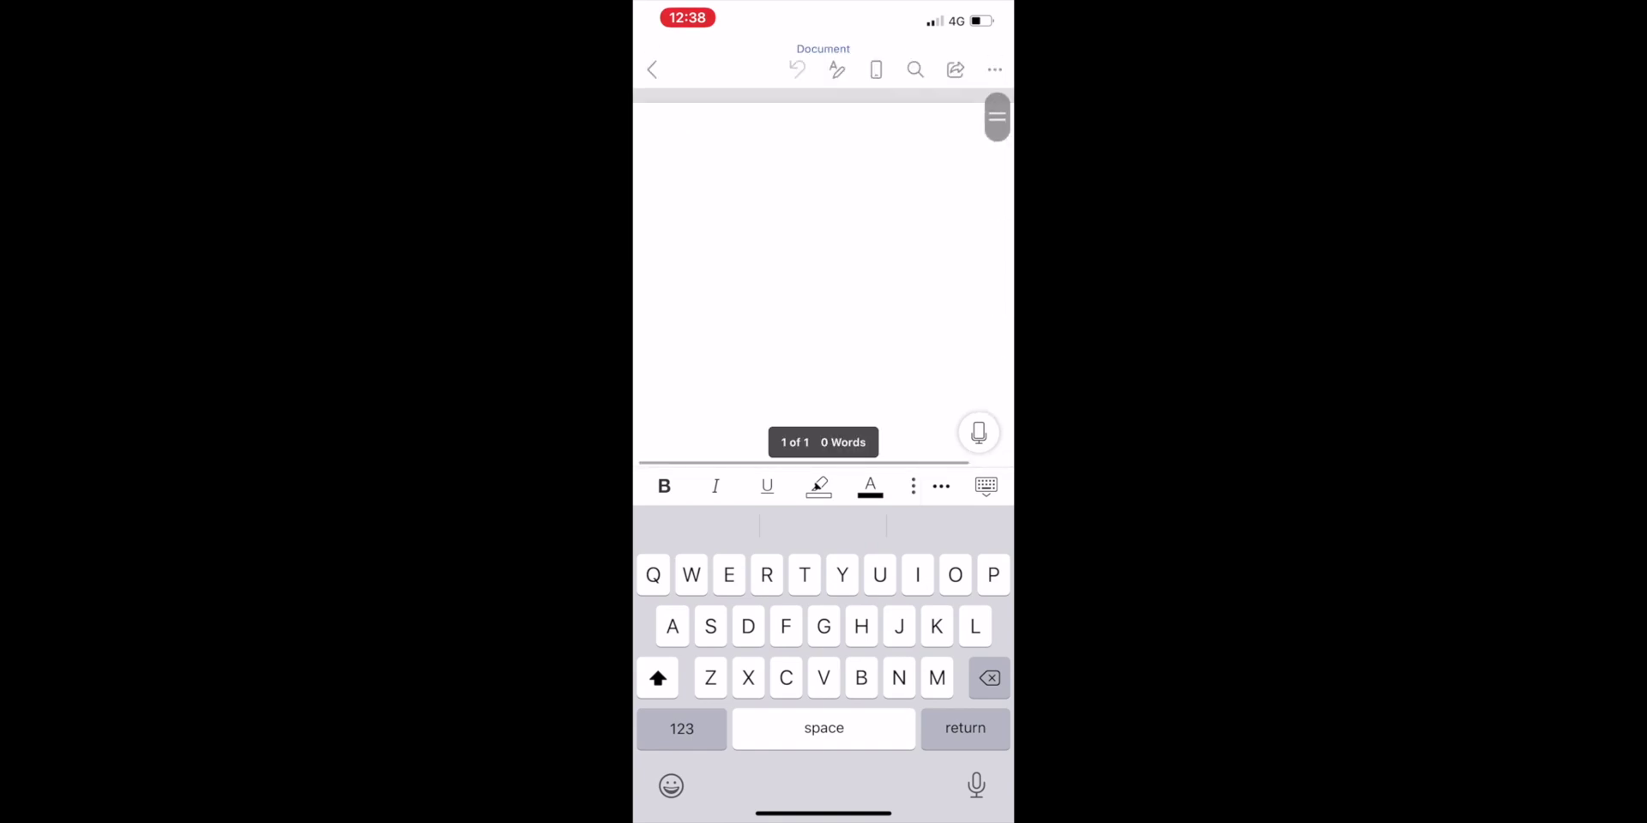
left_click(914, 486)
View the document's sharing options, and discard its draft in favour of a new blank document
left_click(954, 69)
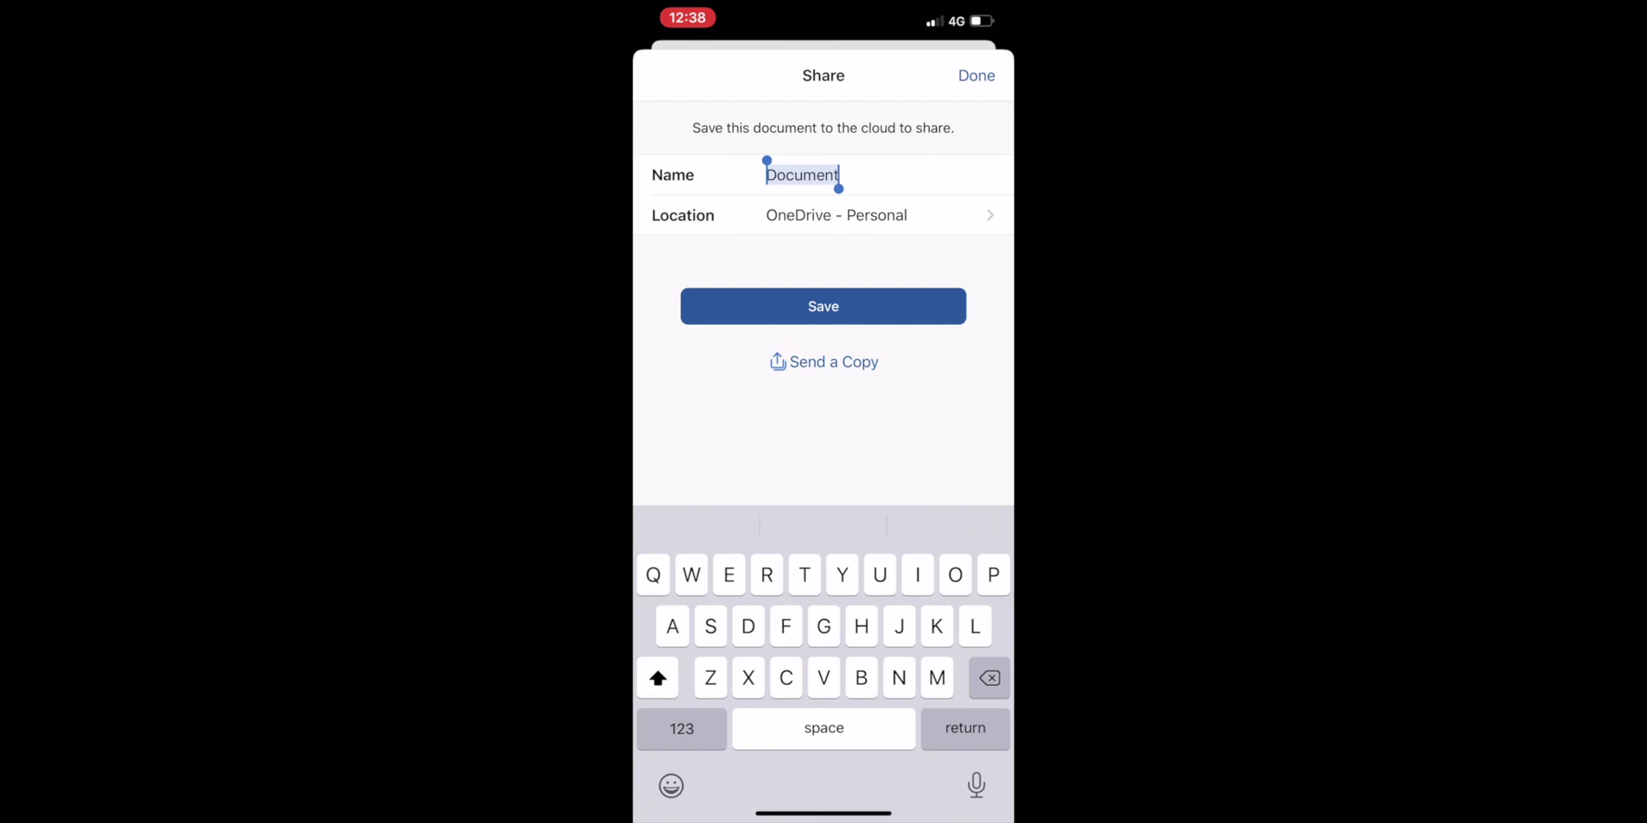
left_click(977, 75)
left_click(652, 69)
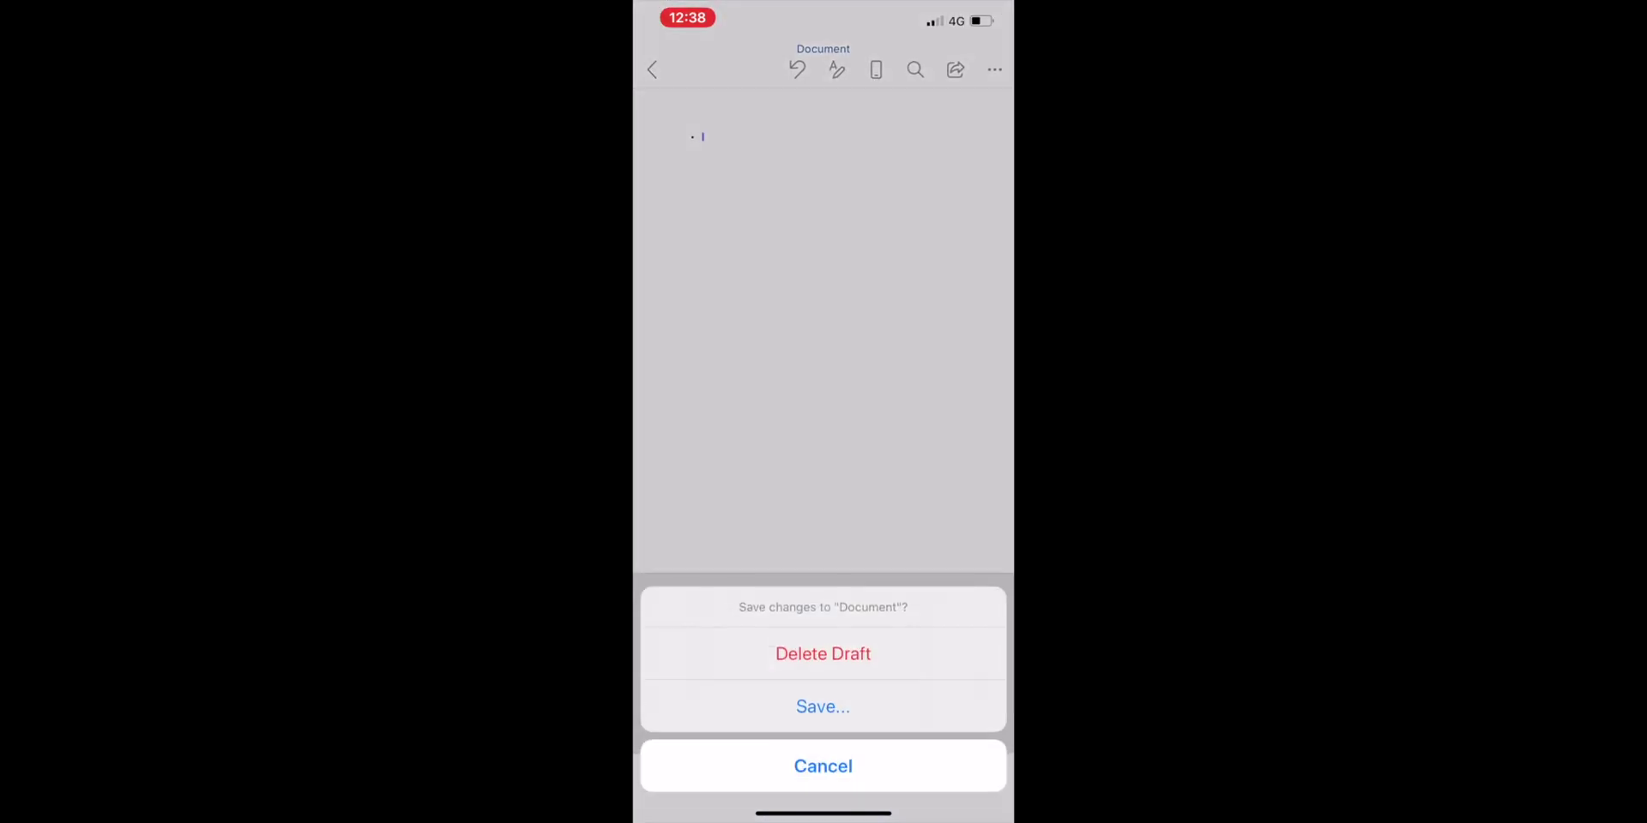
left_click(822, 654)
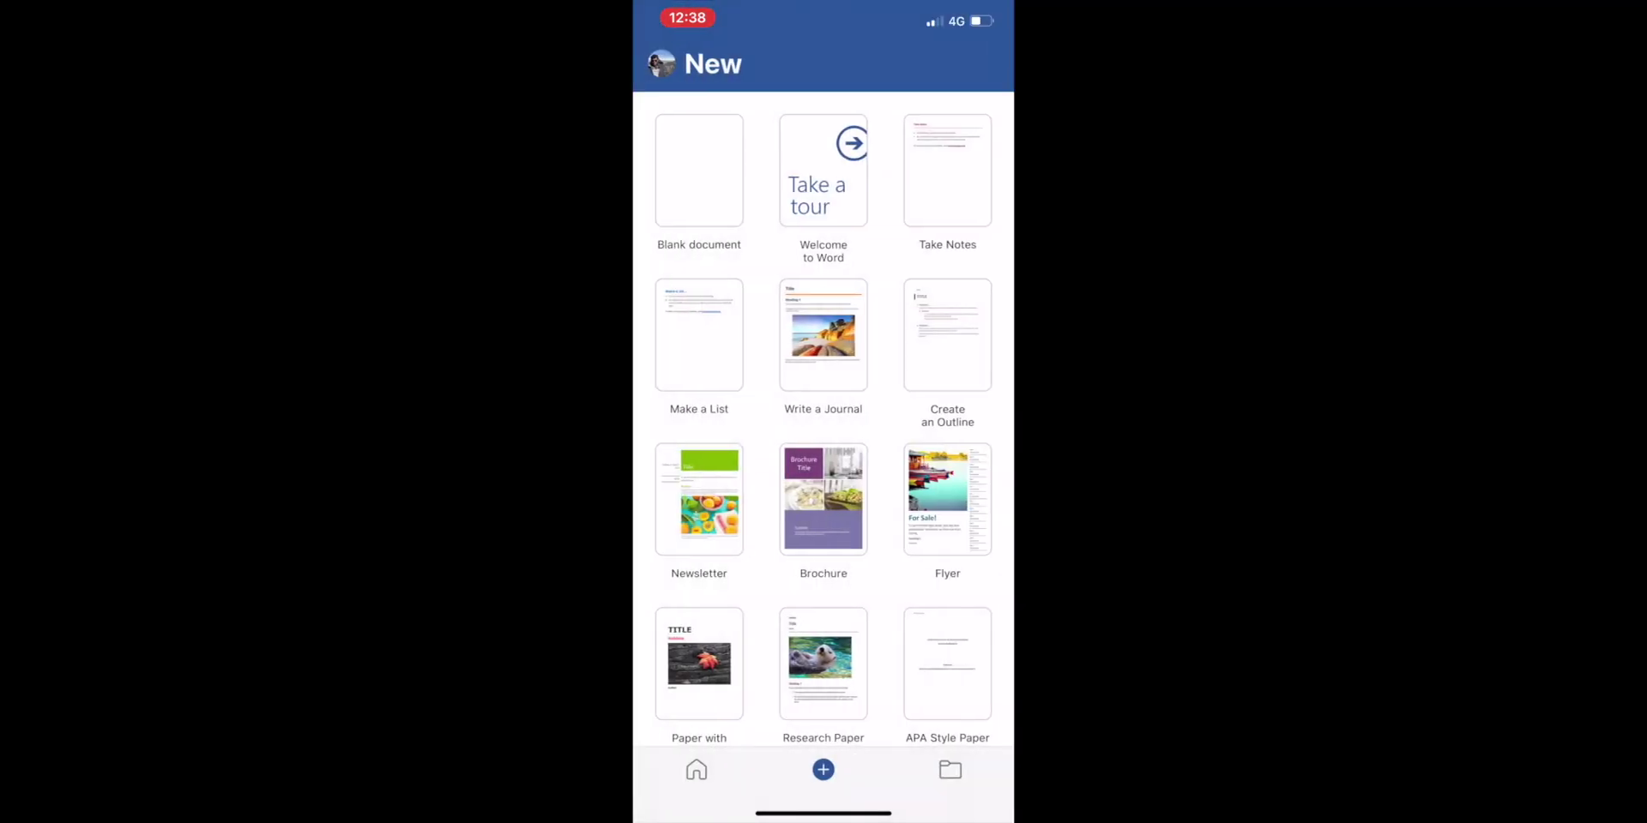
left_click(699, 171)
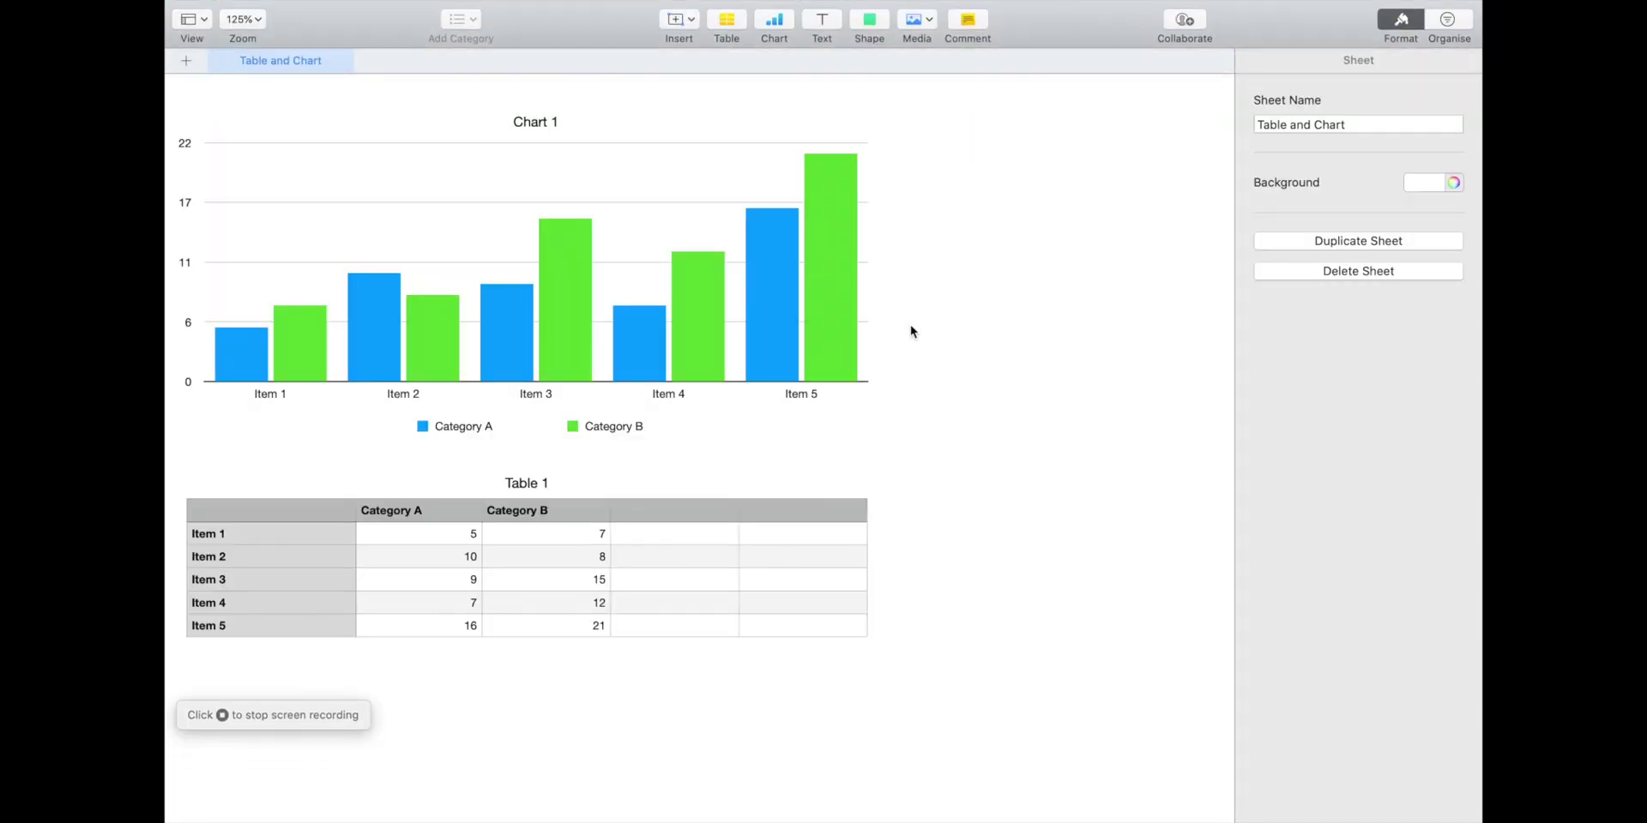
Switch to the Table and Chart sheet in Numbers and set Item 2's Category A value to 12
left_click(474, 557)
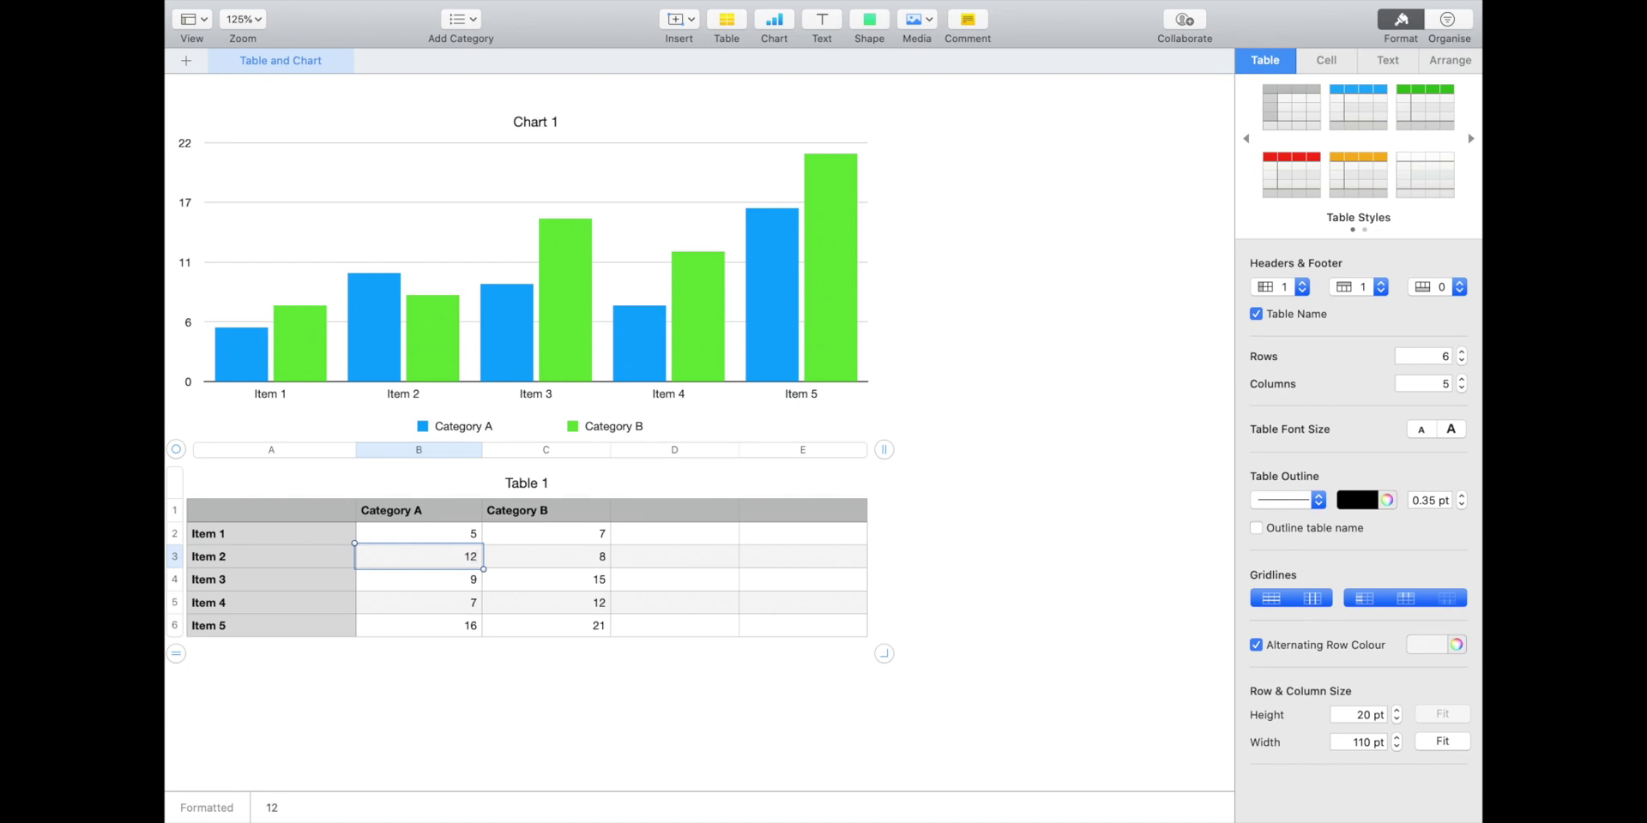
key("Return")
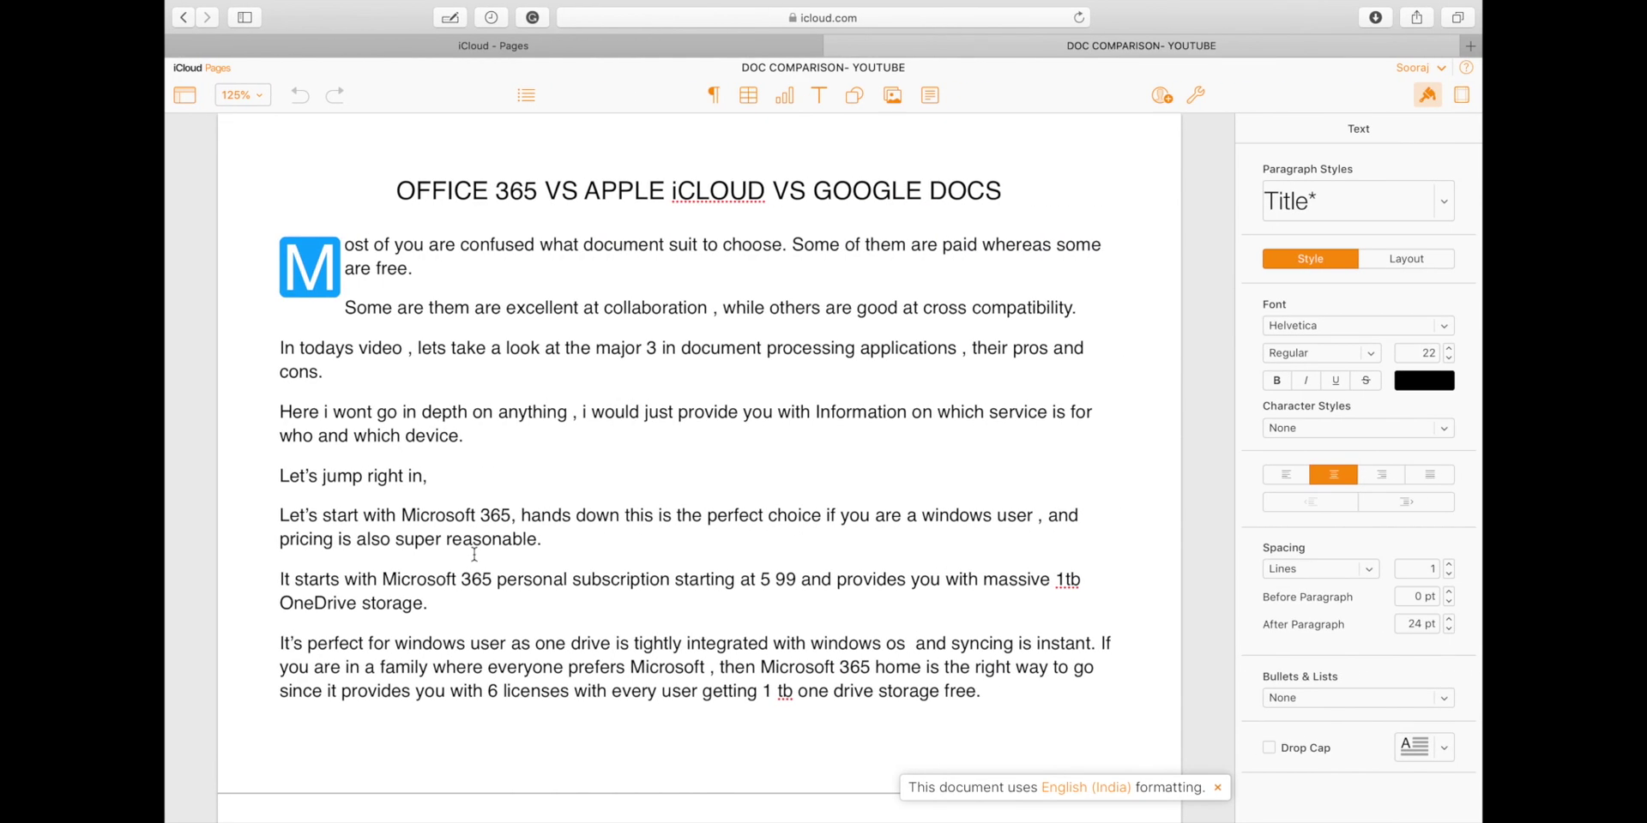
Look through the DOC COMPARISON- YOUTUBE document in iCloud Pages and check its web address
scroll(542, 377, "down", 20)
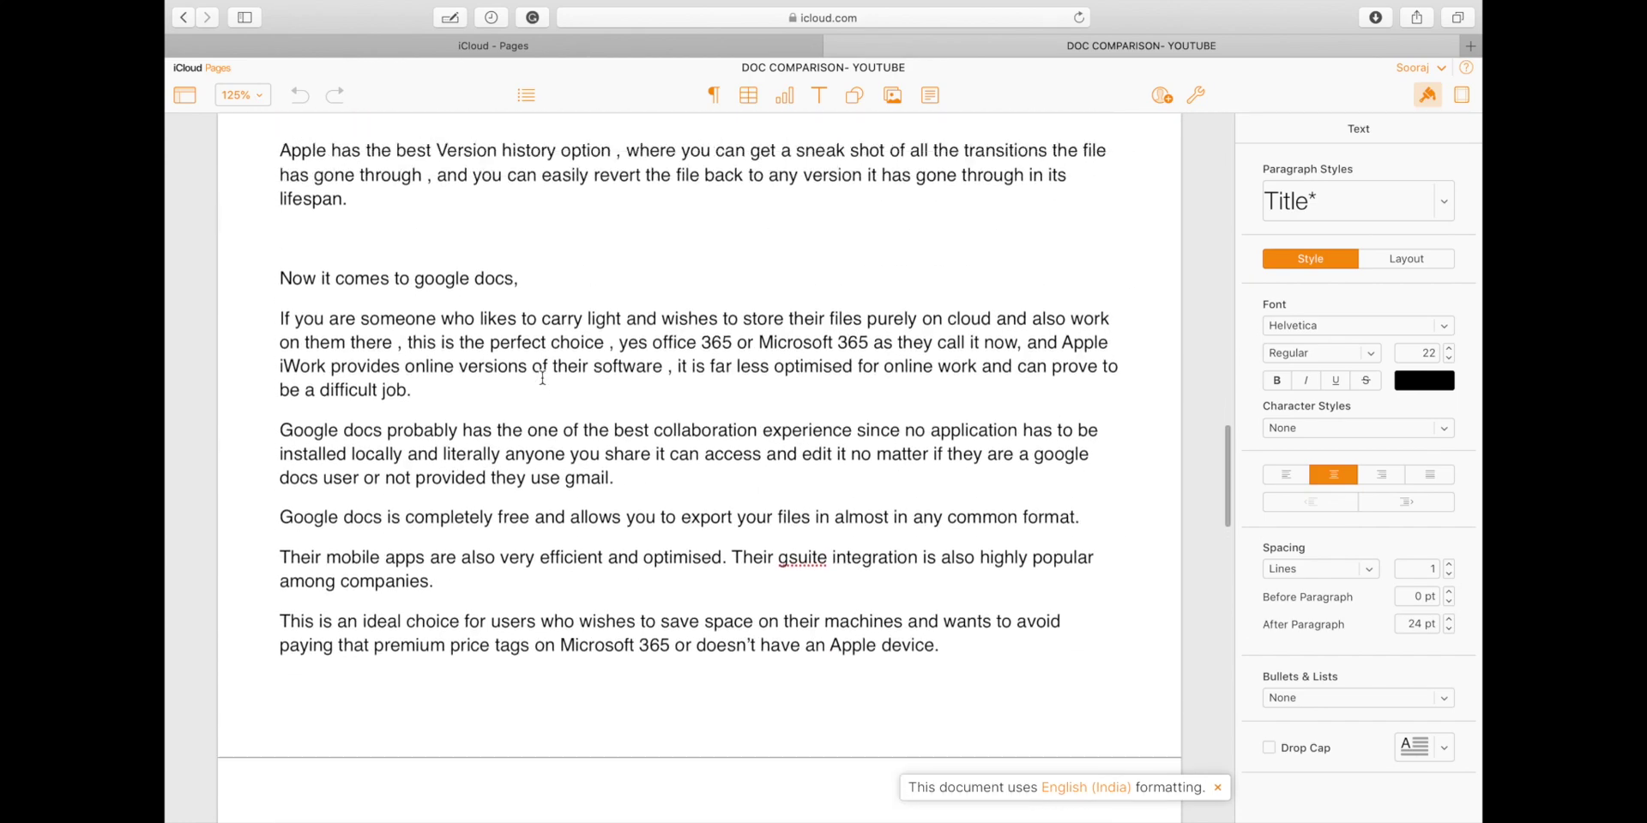
scroll(542, 377, "up", 15)
left_click(887, 19)
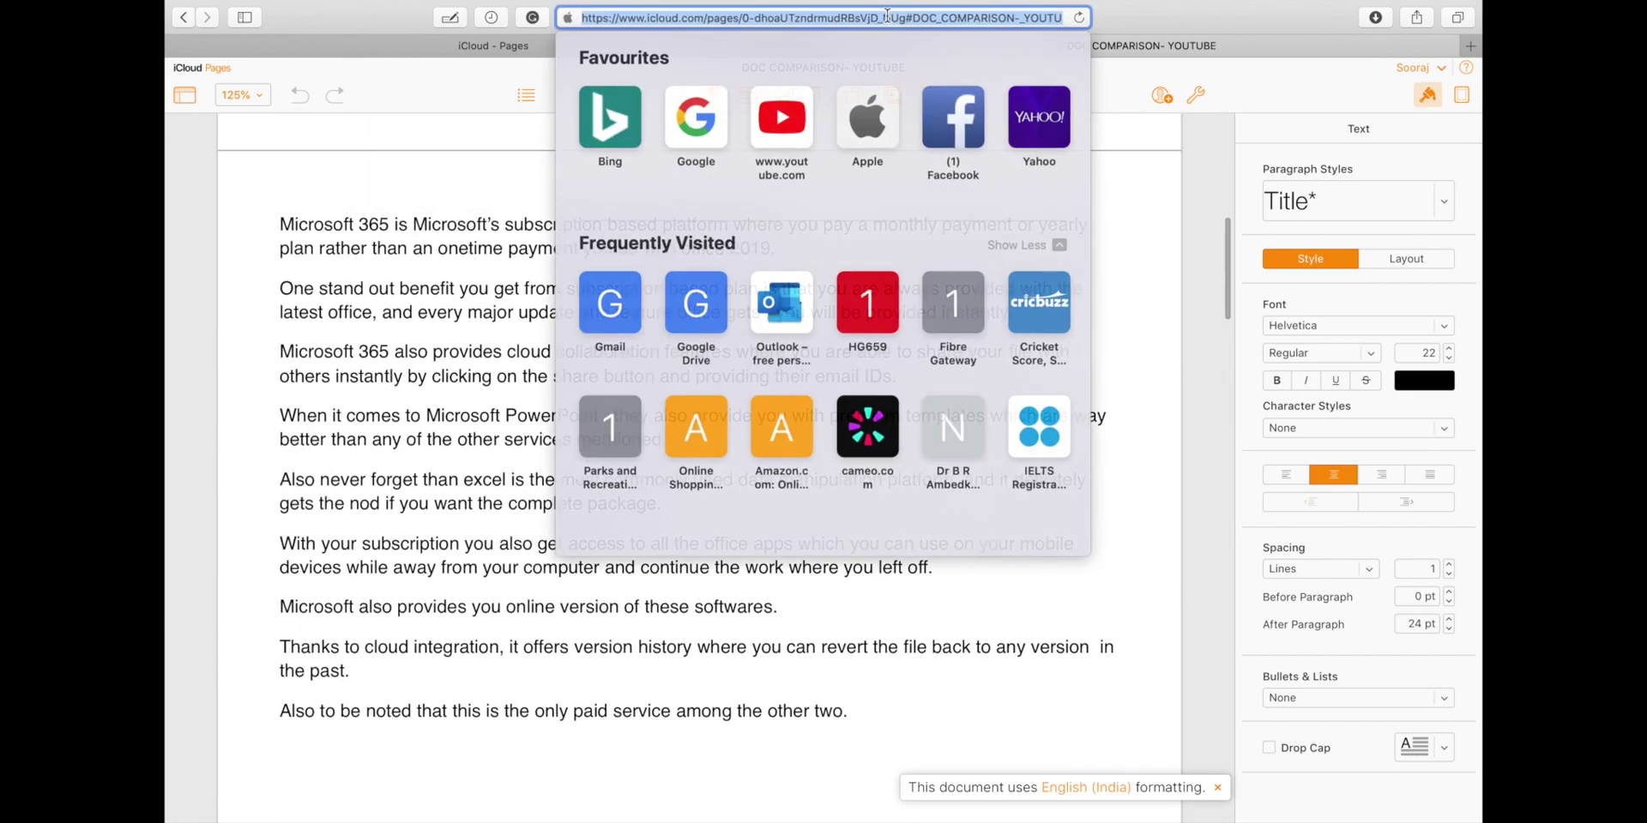
left_click(1137, 275)
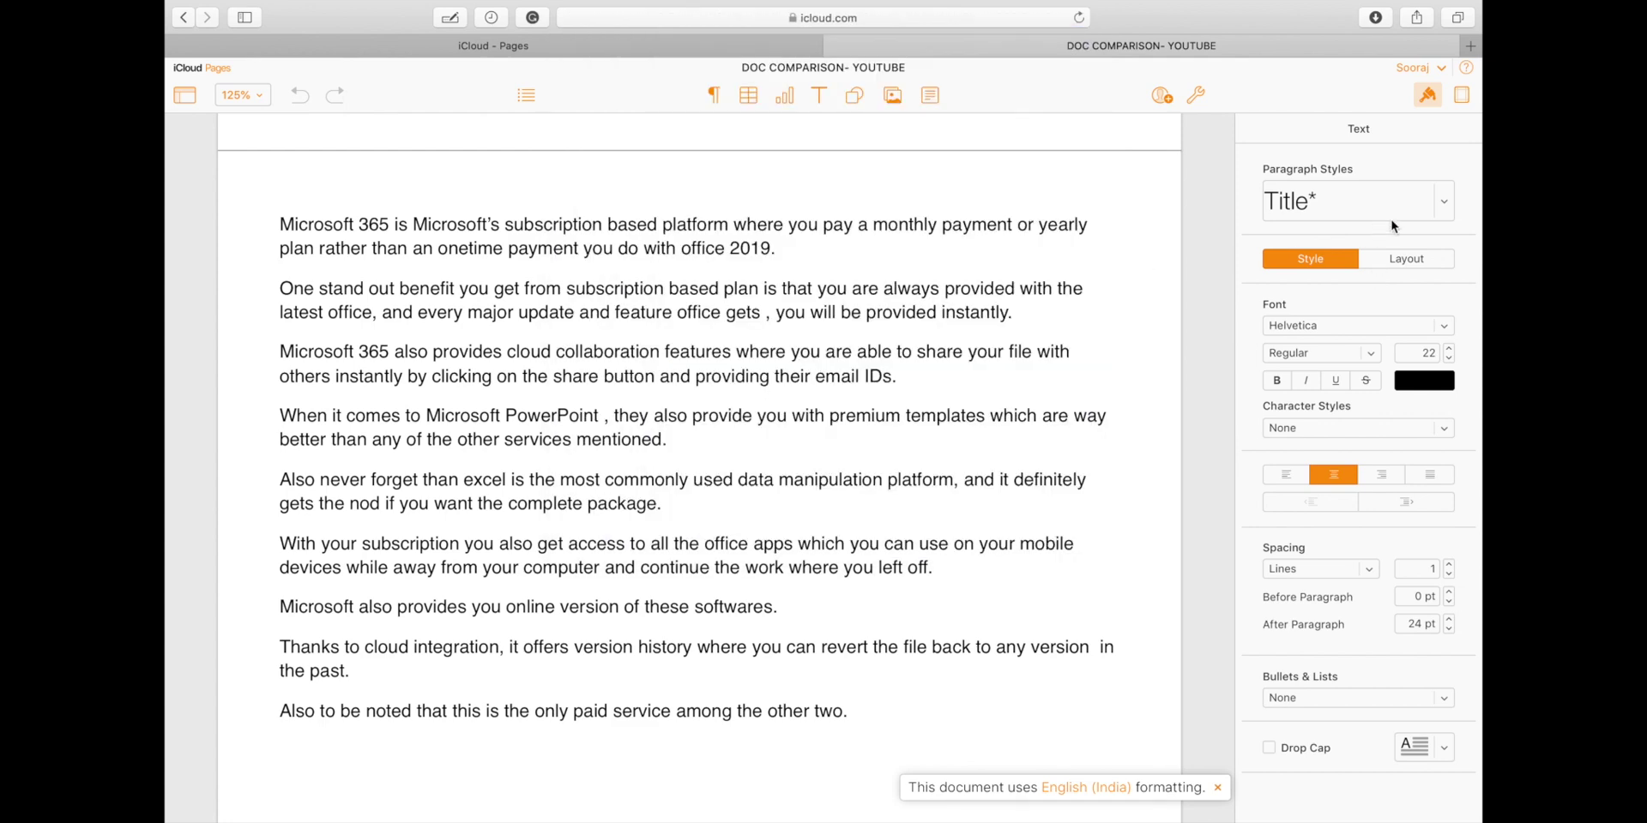
Try the Title paragraph style on the document's heading in iCloud Pages, and undo the change
left_click(1444, 205)
left_click(1342, 235)
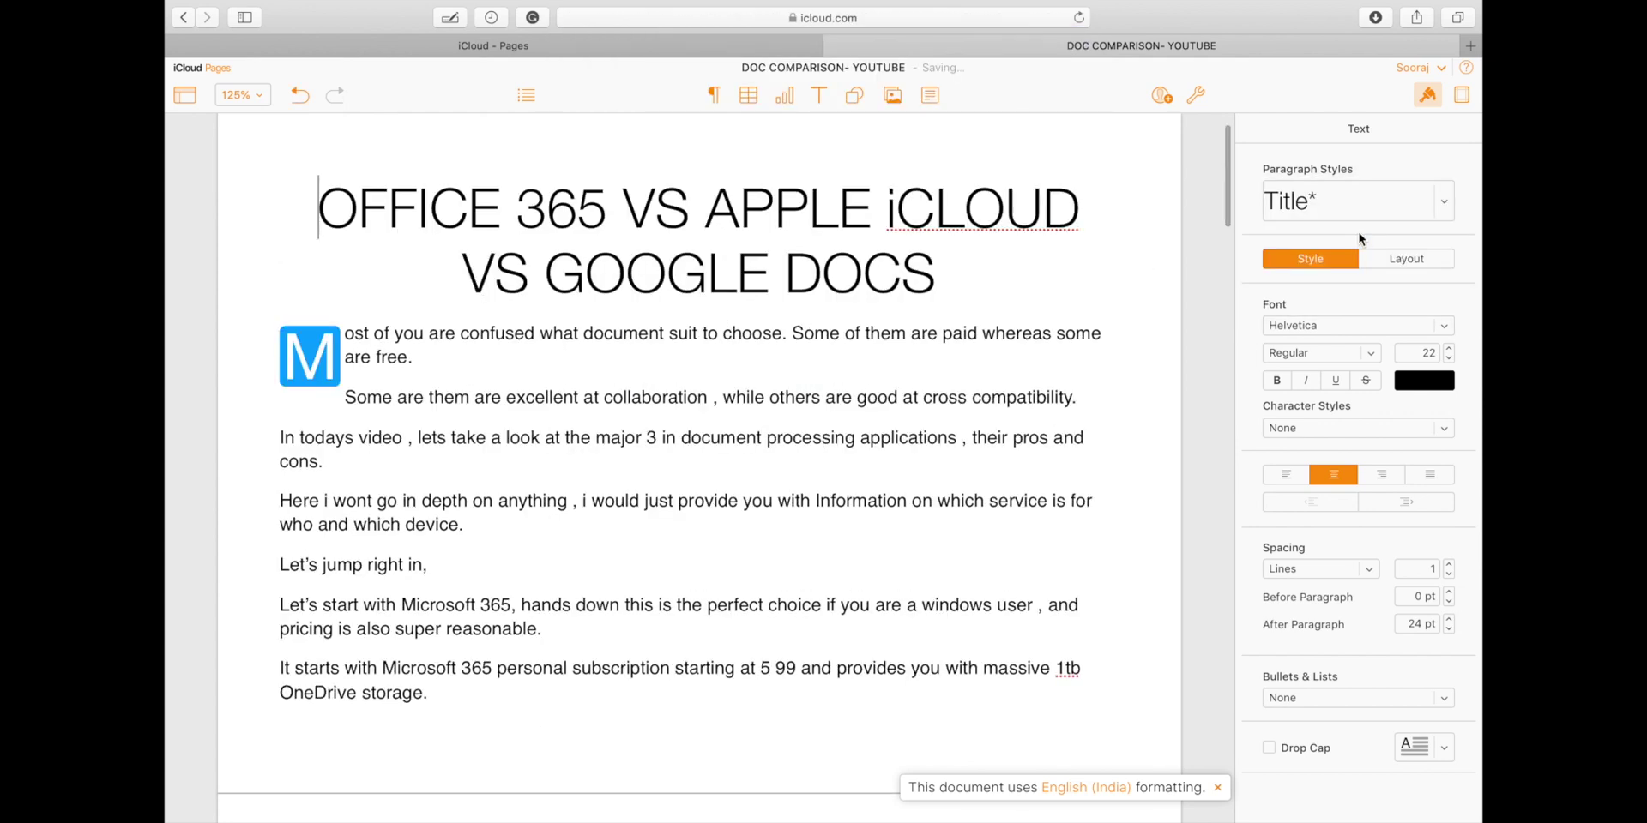
key("super+z")
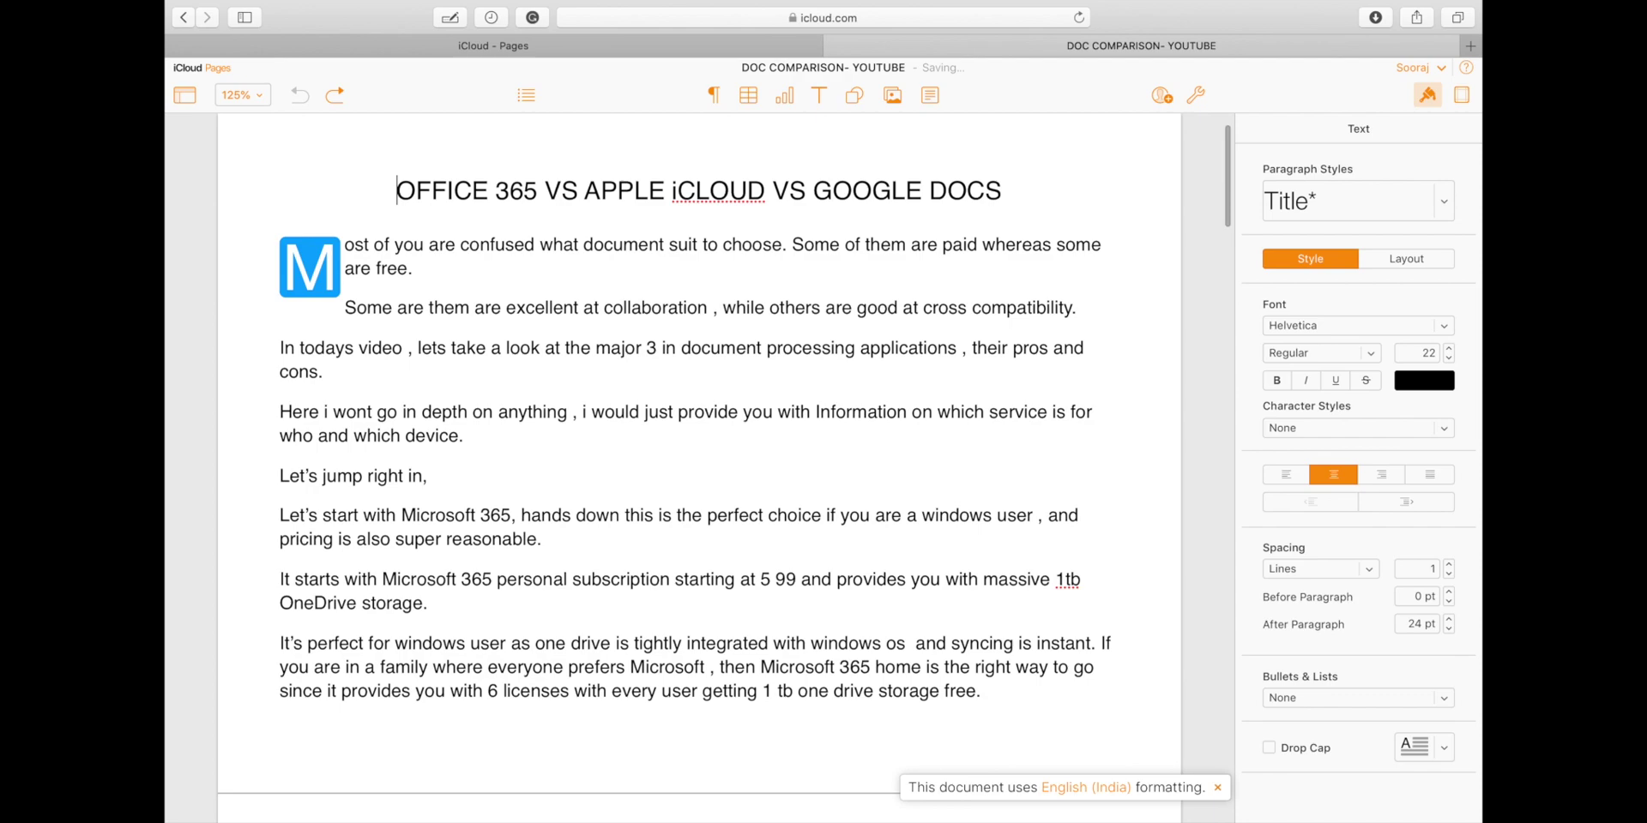
Read through the Apple iWork, Google Docs and conclusion sections of the iCloud Pages document
scroll(699, 484, "down", 20)
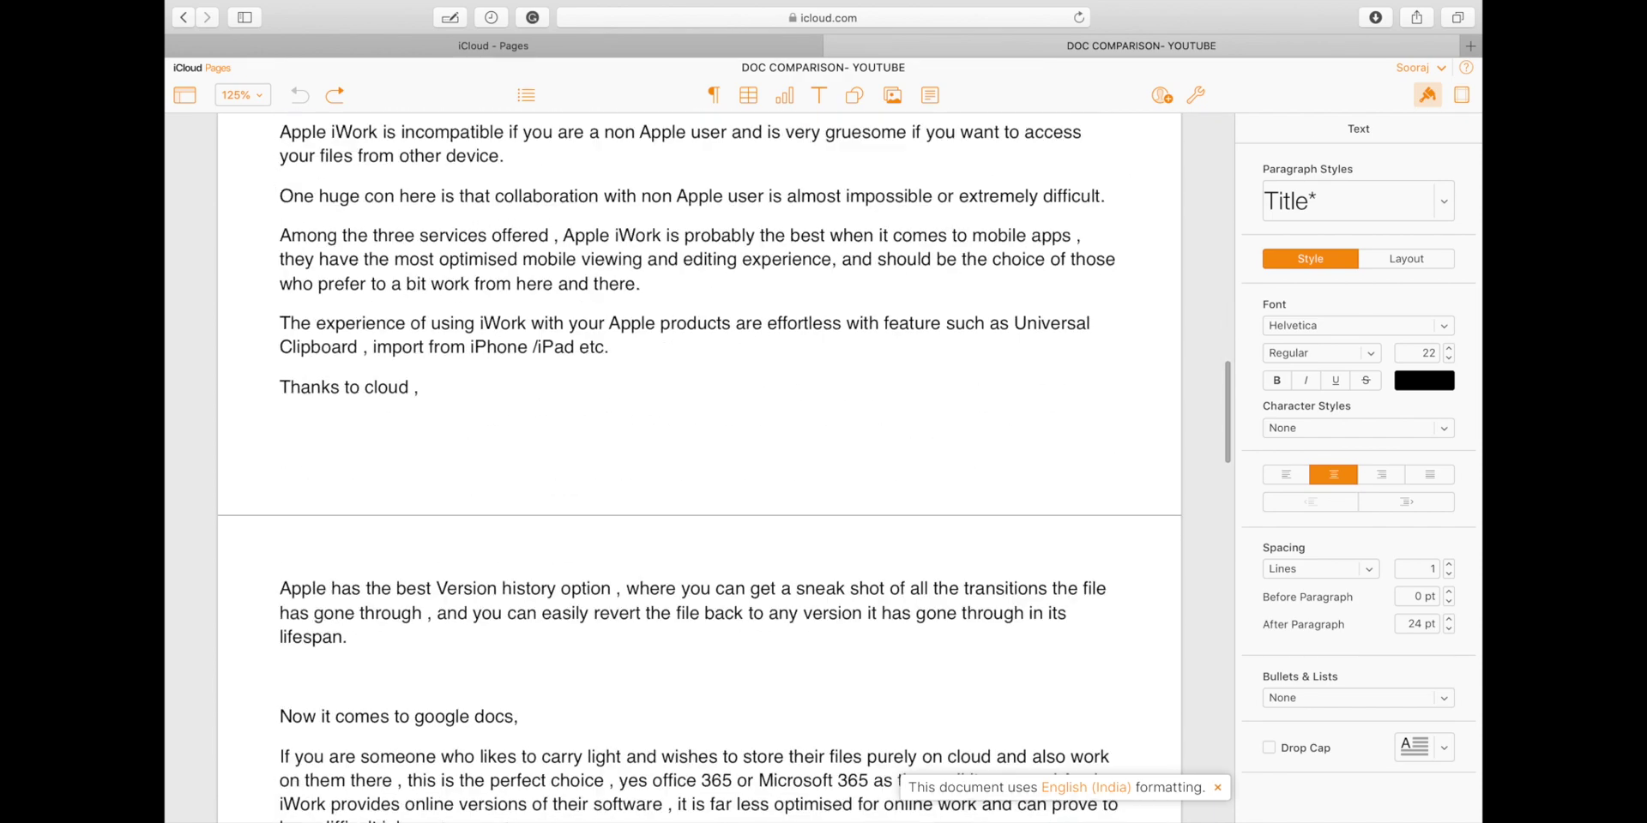
scroll(914, 420, "down", 5)
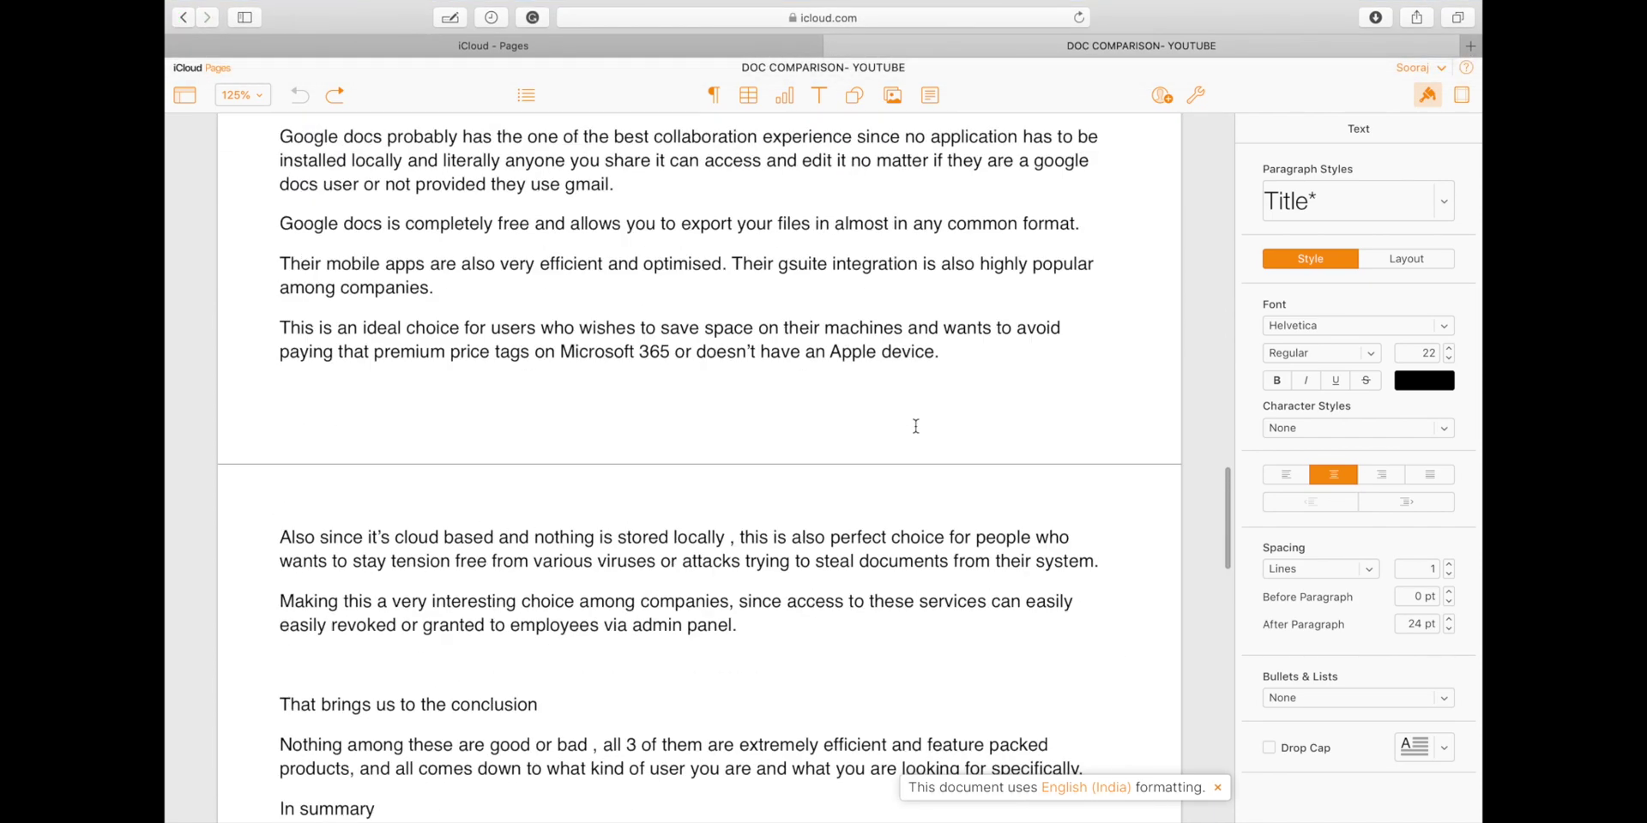
scroll(914, 421, "up", 15)
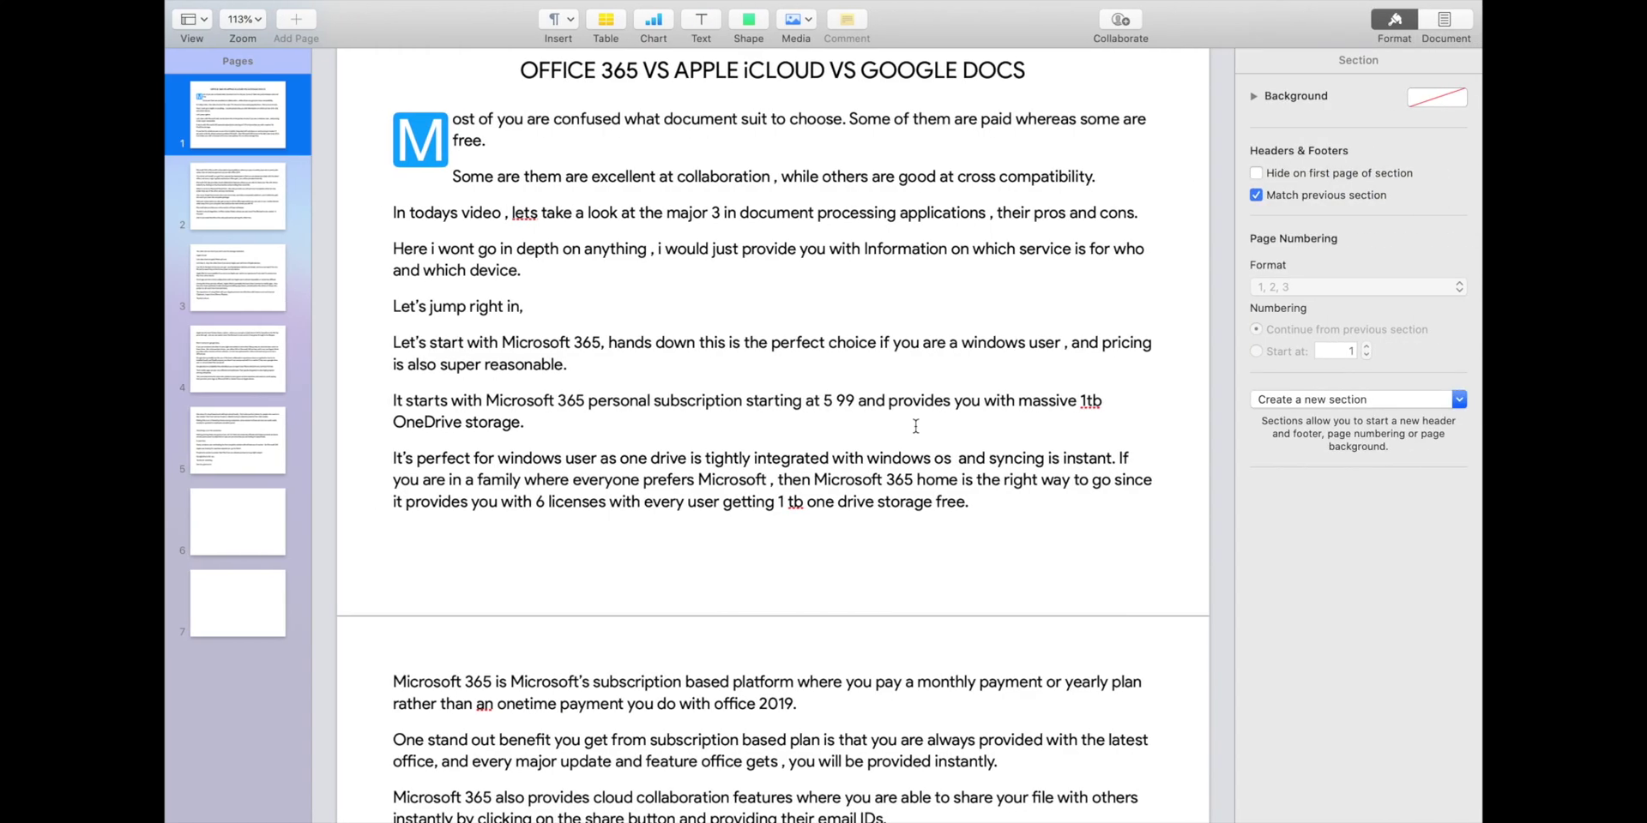
In the desktop Pages app, view pages 3 and 5 of the comparison document and return to its first page
left_click(222, 274)
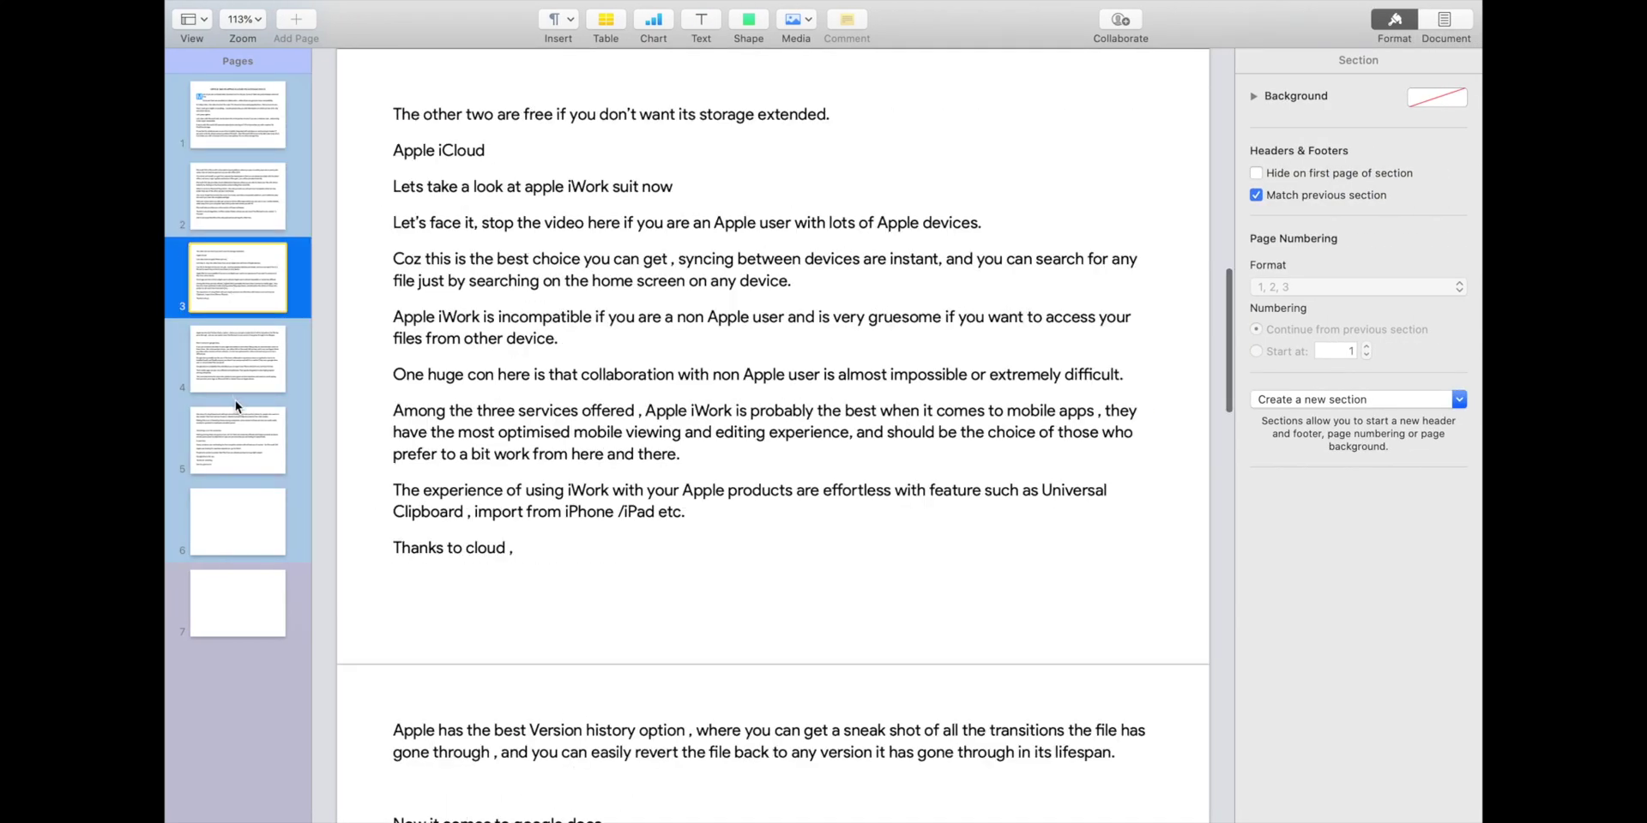
left_click(235, 400)
left_click(244, 450)
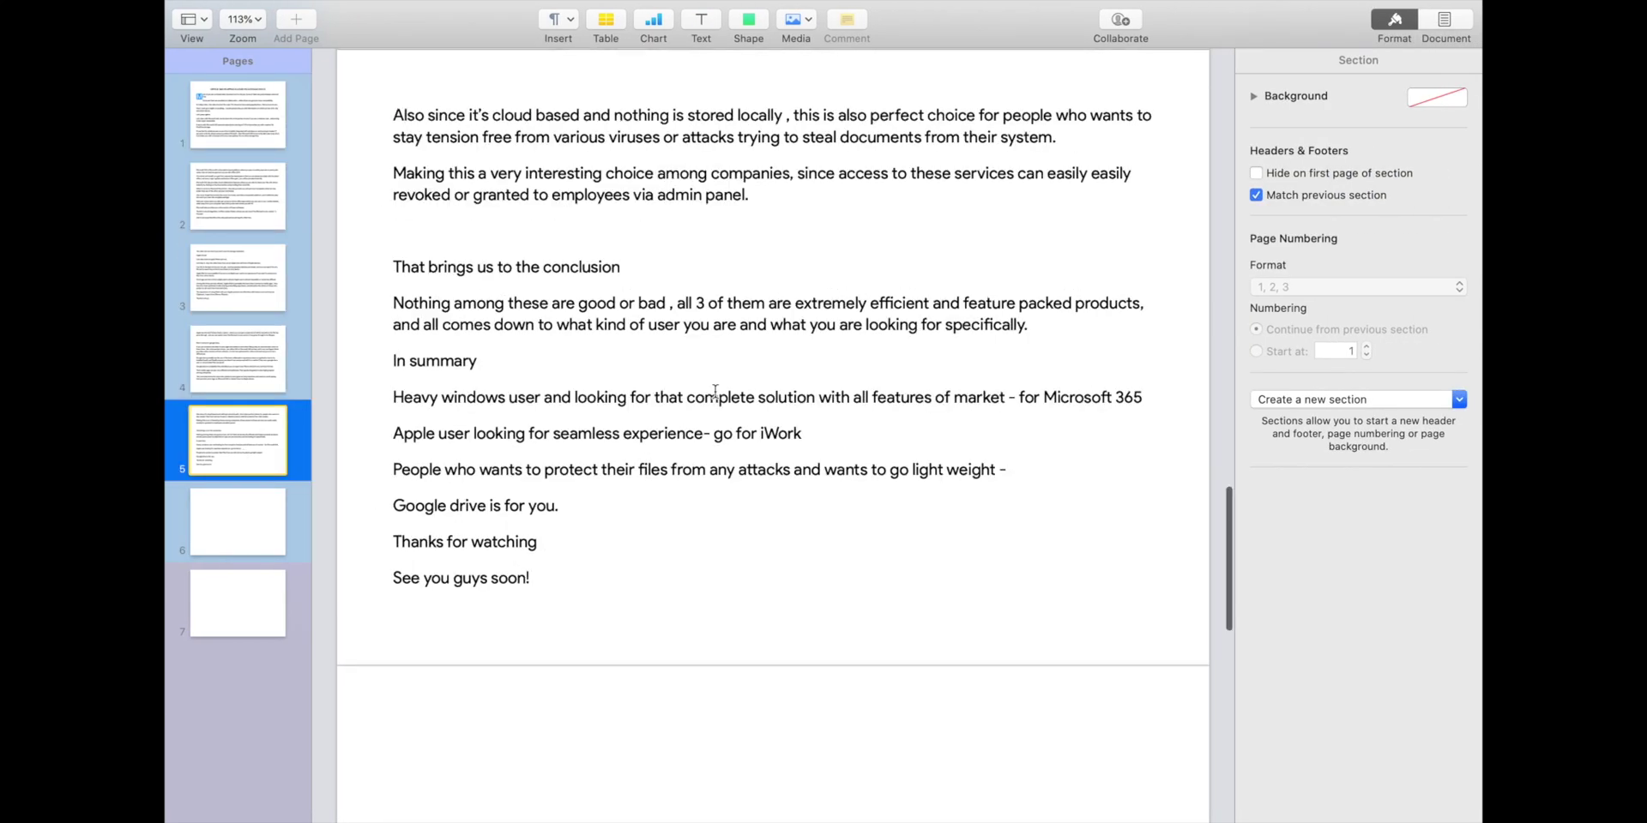
scroll(715, 392, "up", 20)
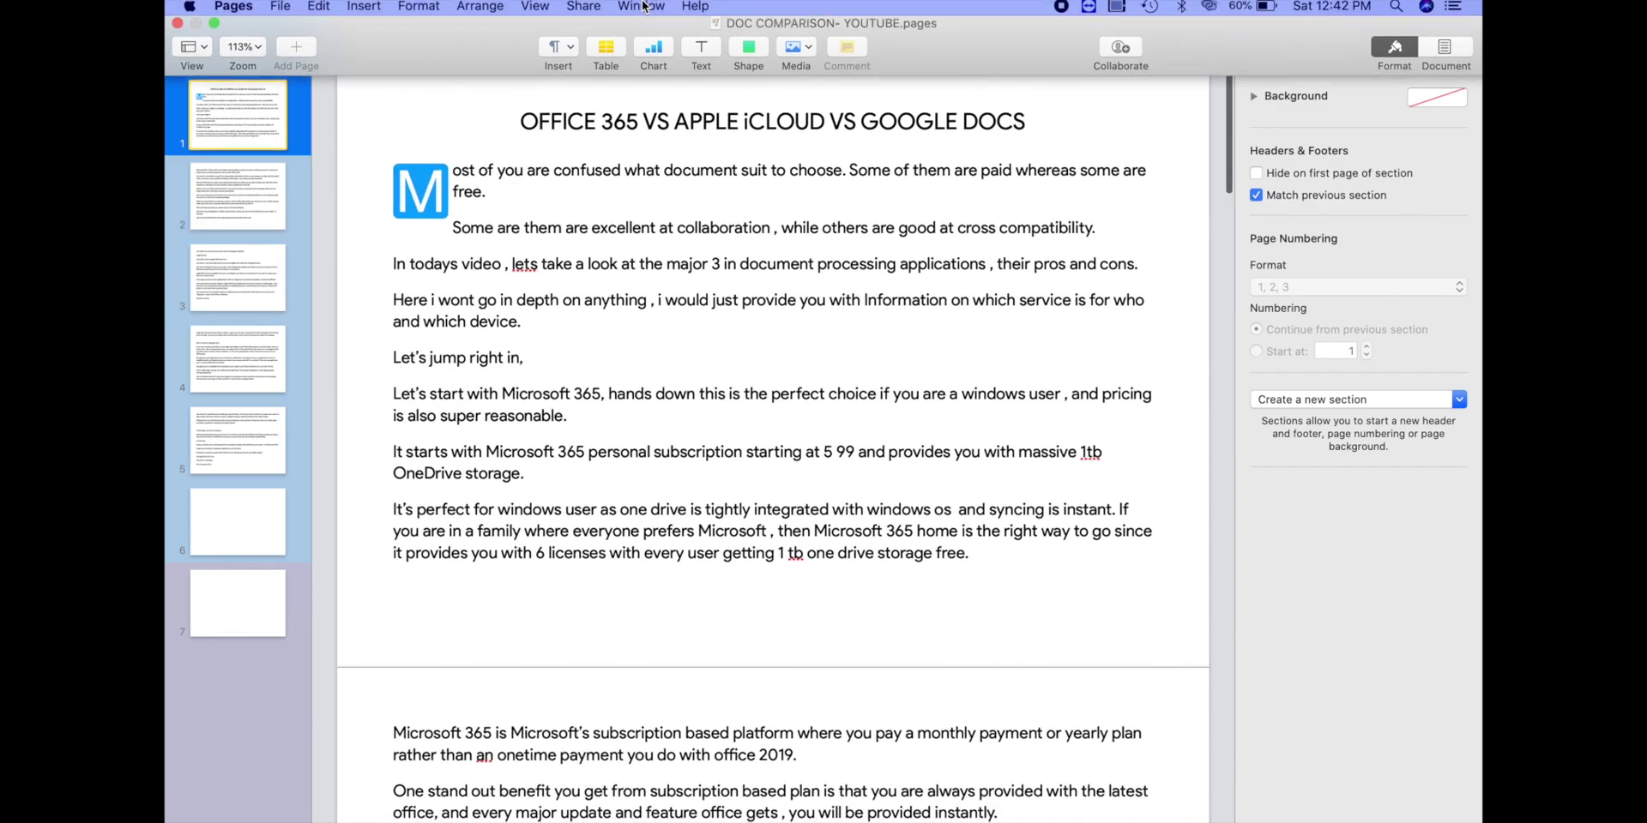
Browse all saved versions of the document in Pages, and leave the version history without restoring any
left_click(280, 7)
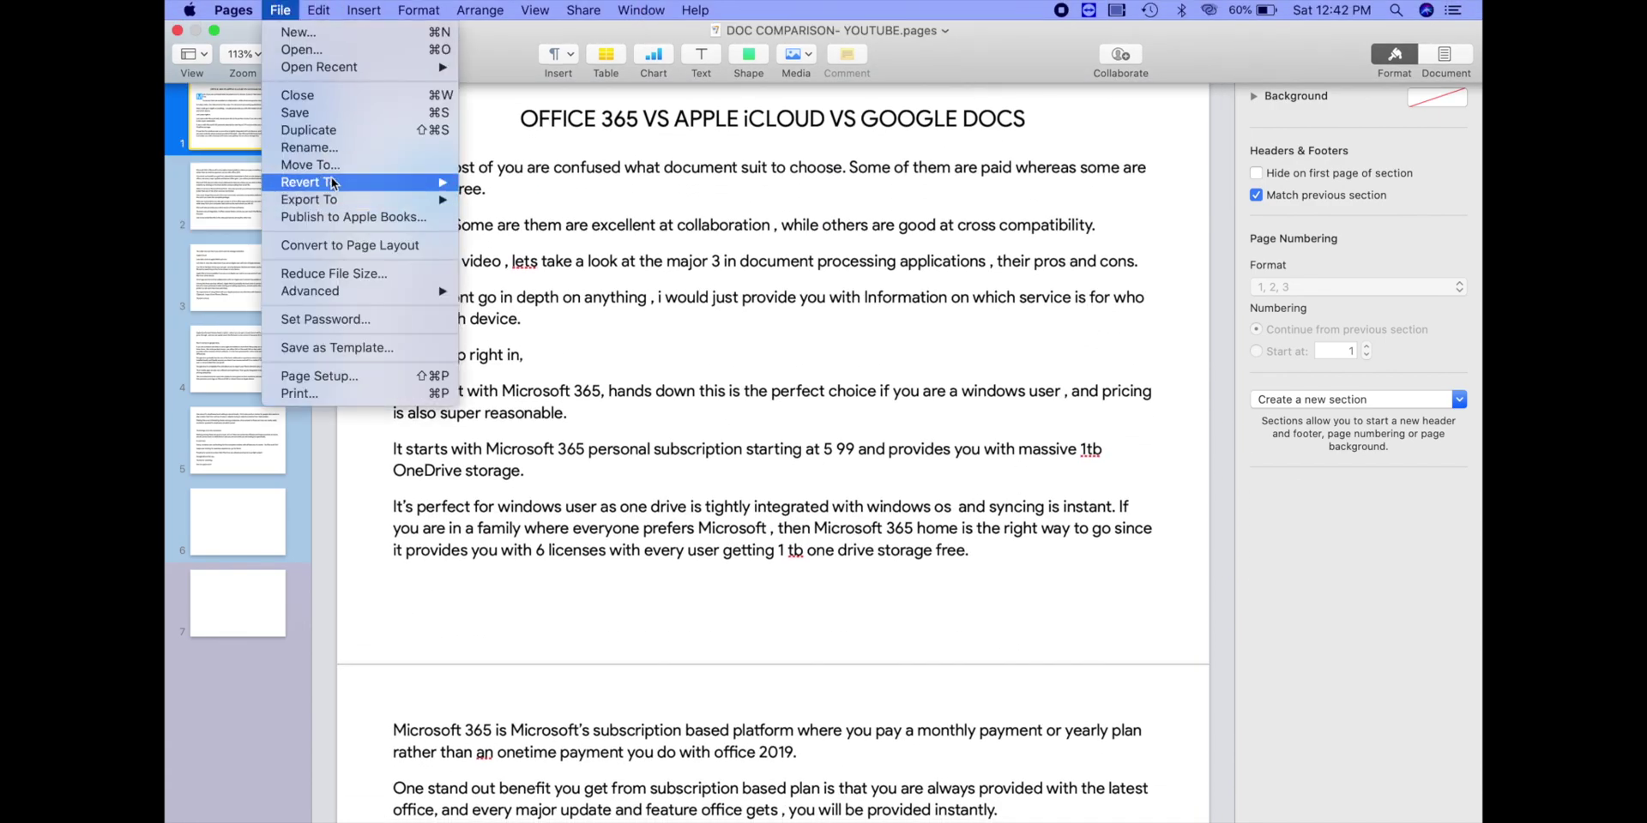
mouse_move(332, 183)
left_click(528, 183)
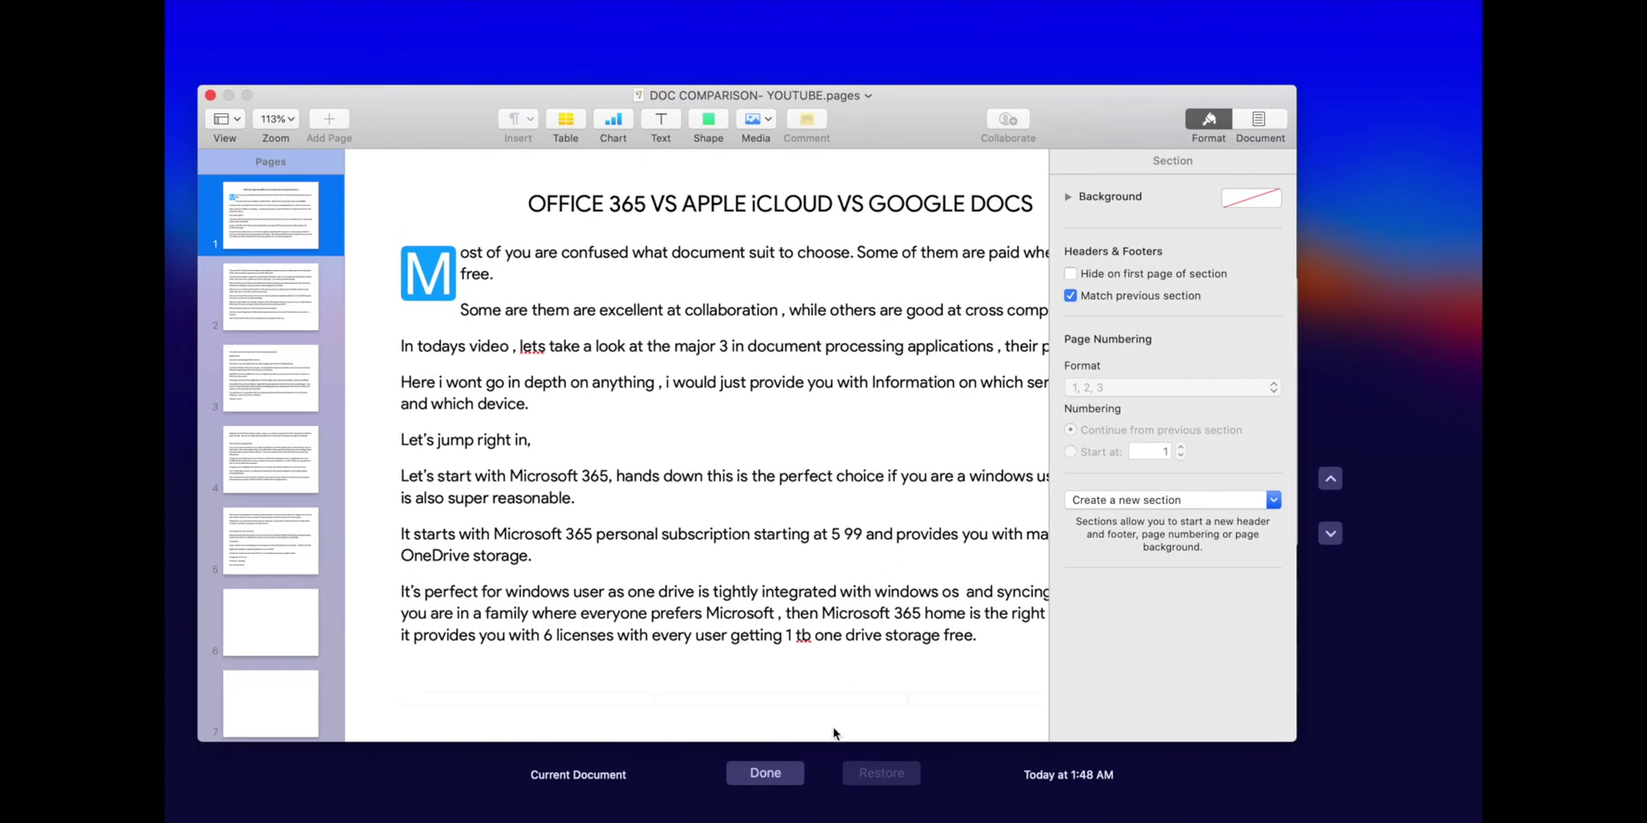
left_click(778, 780)
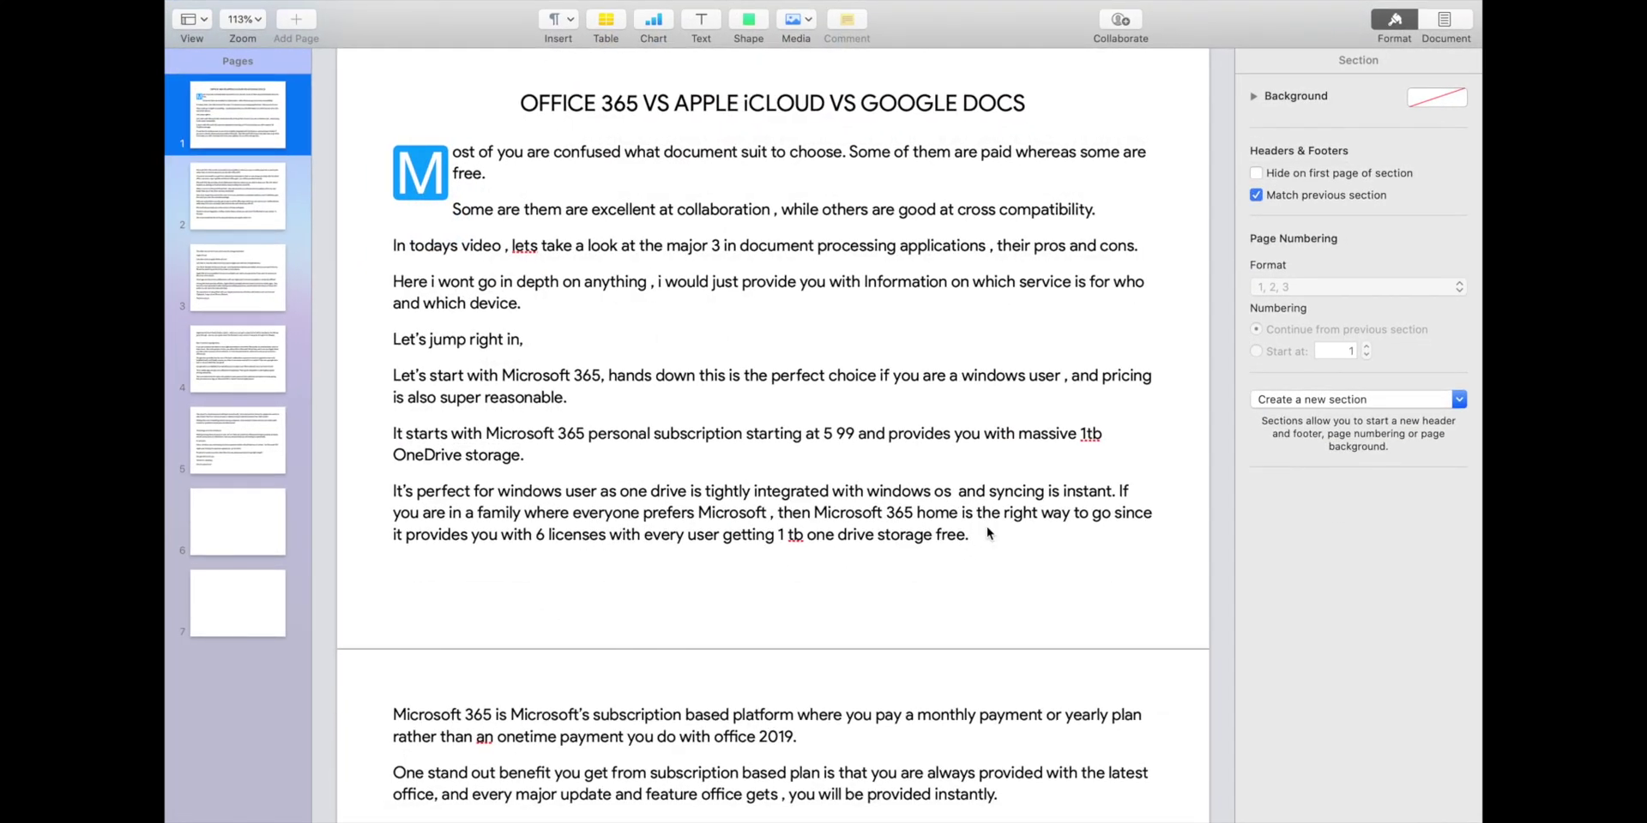
Switch to the comparison document in Pages on the iPad and page through it to the conclusion on page 5
scroll(742, 221, "down", 1)
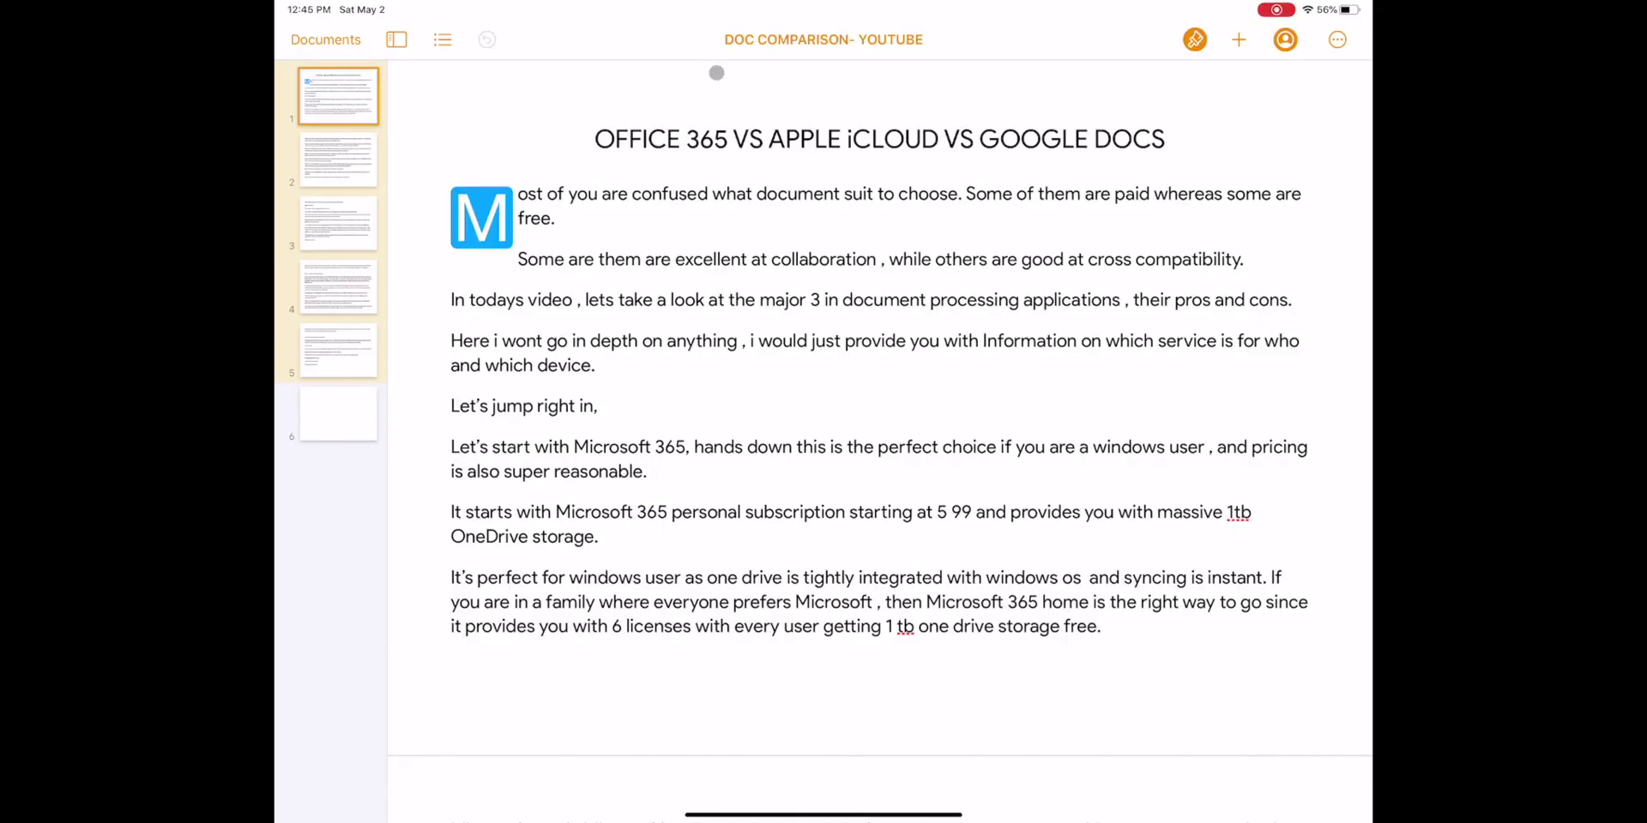
scroll(879, 429, "down", 20)
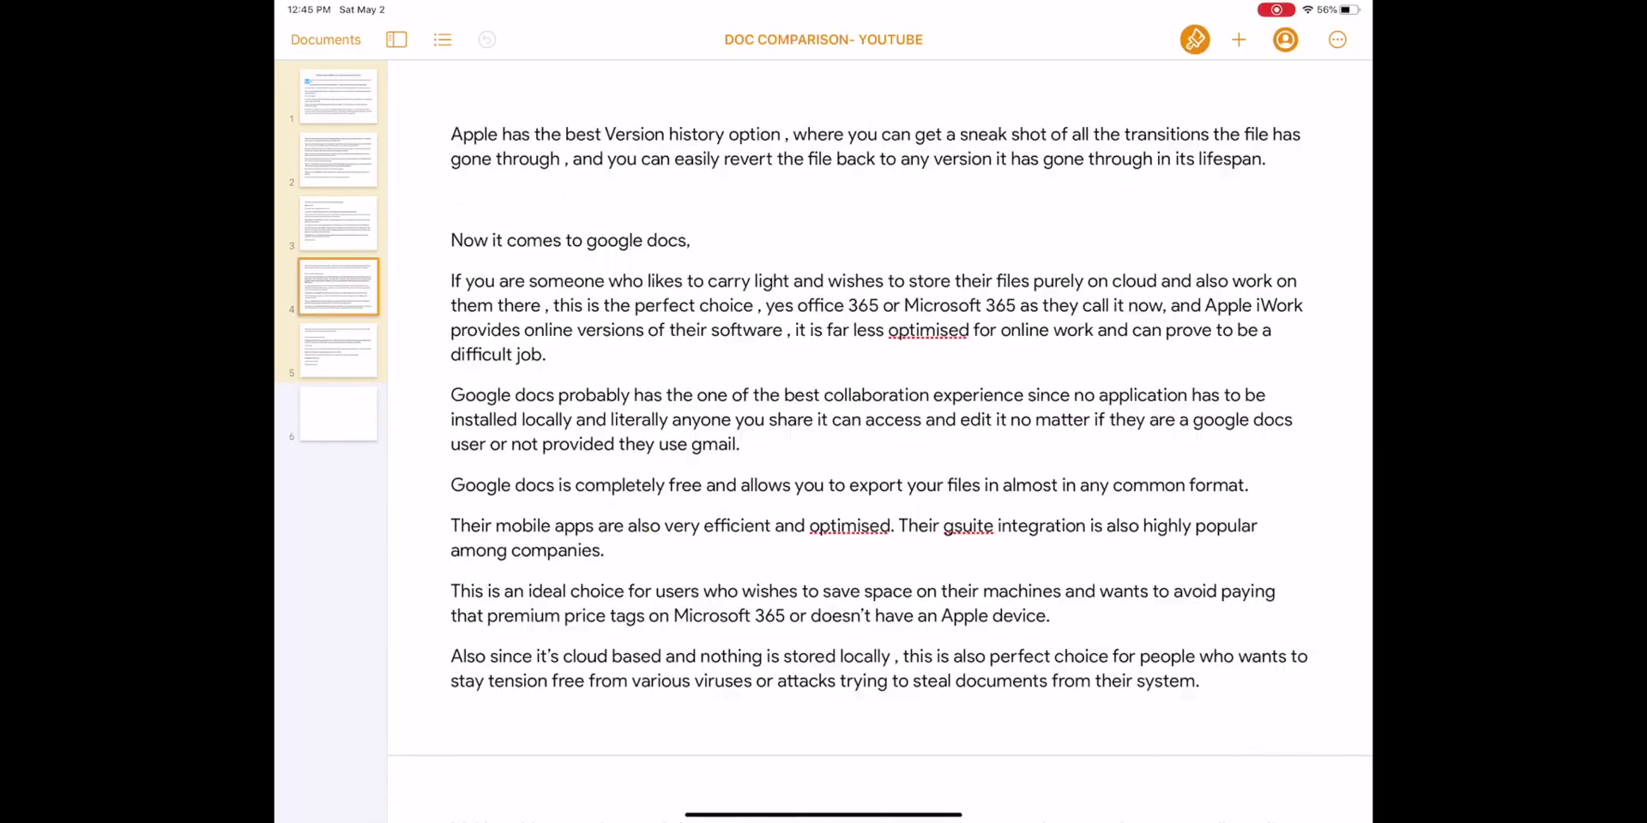
key("Page_Down")
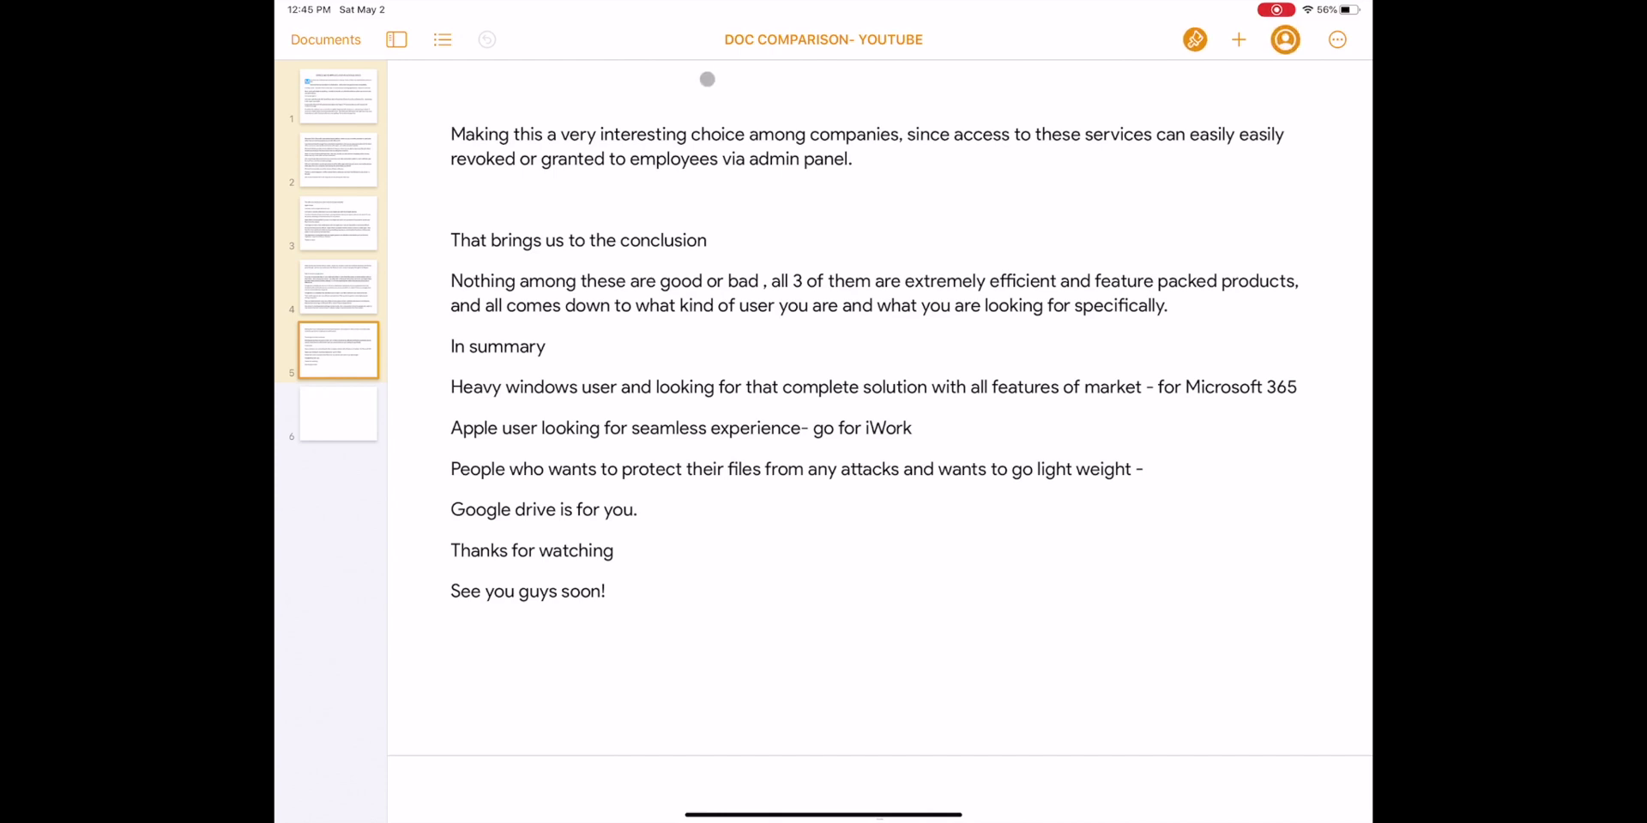
Return to the first page of the comparison document in Pages, open its collaboration options and close them
key("Home")
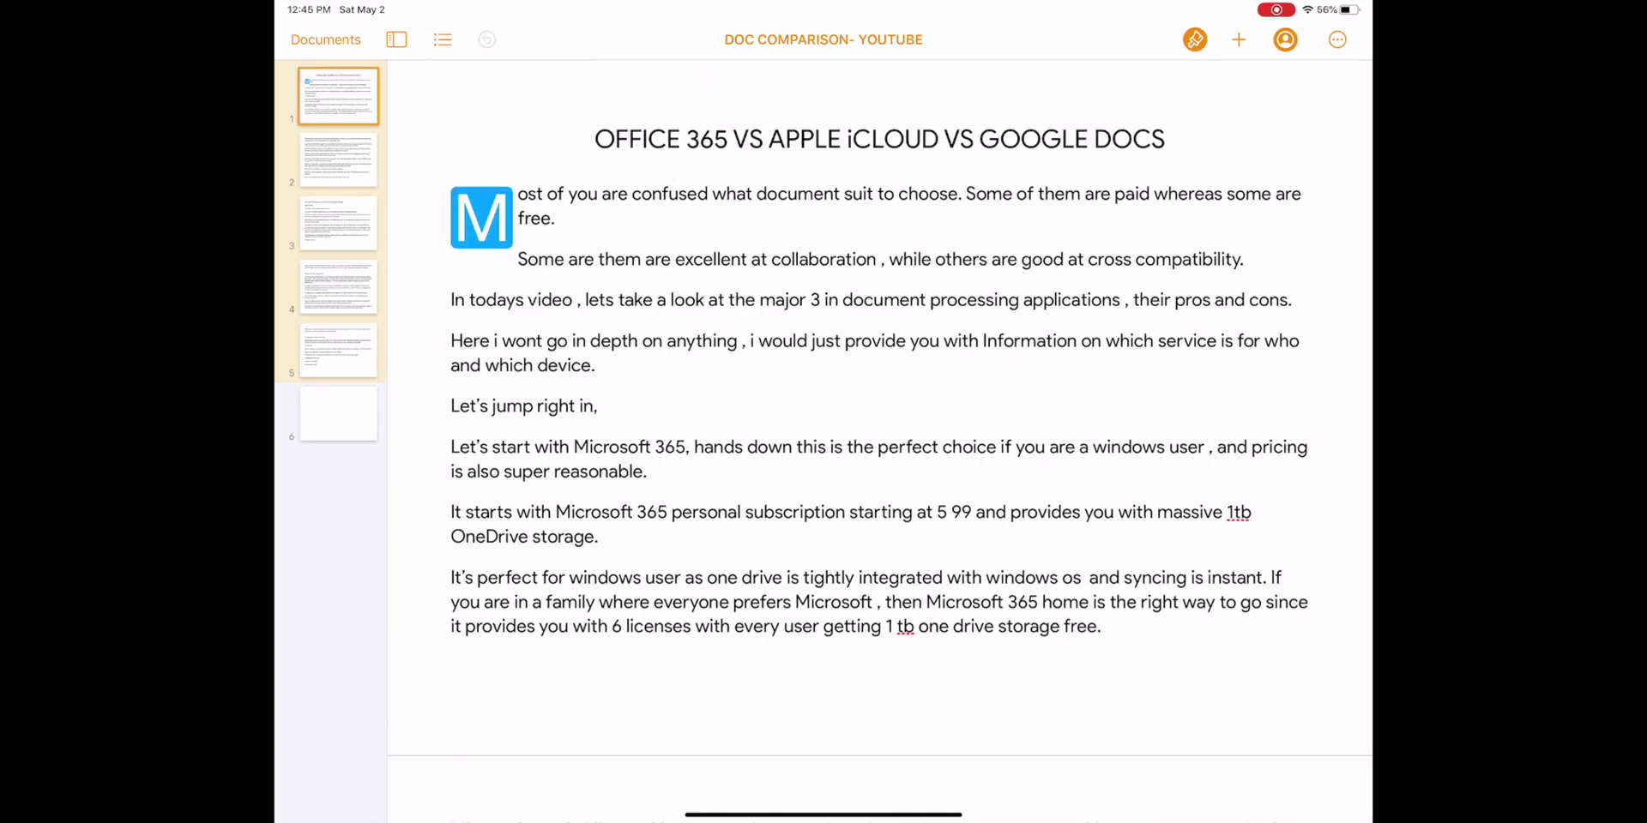
scroll(879, 407, "up", 2)
left_click(1284, 40)
left_click(1235, 399)
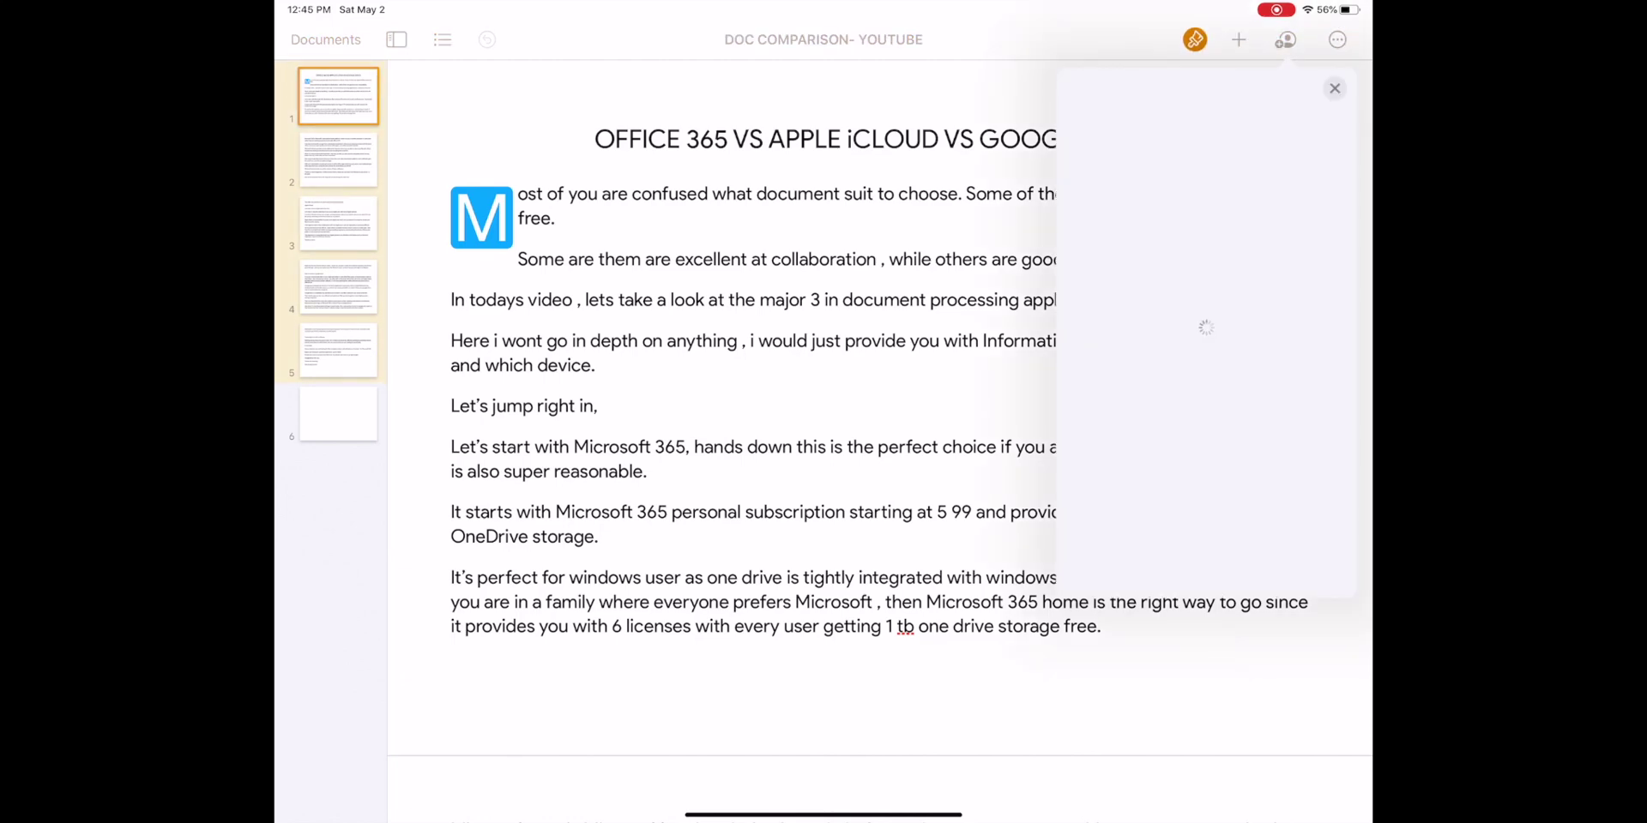
left_click(1335, 88)
View the export formats offered for the document, then dismiss the options and go to page 2
left_click(1337, 40)
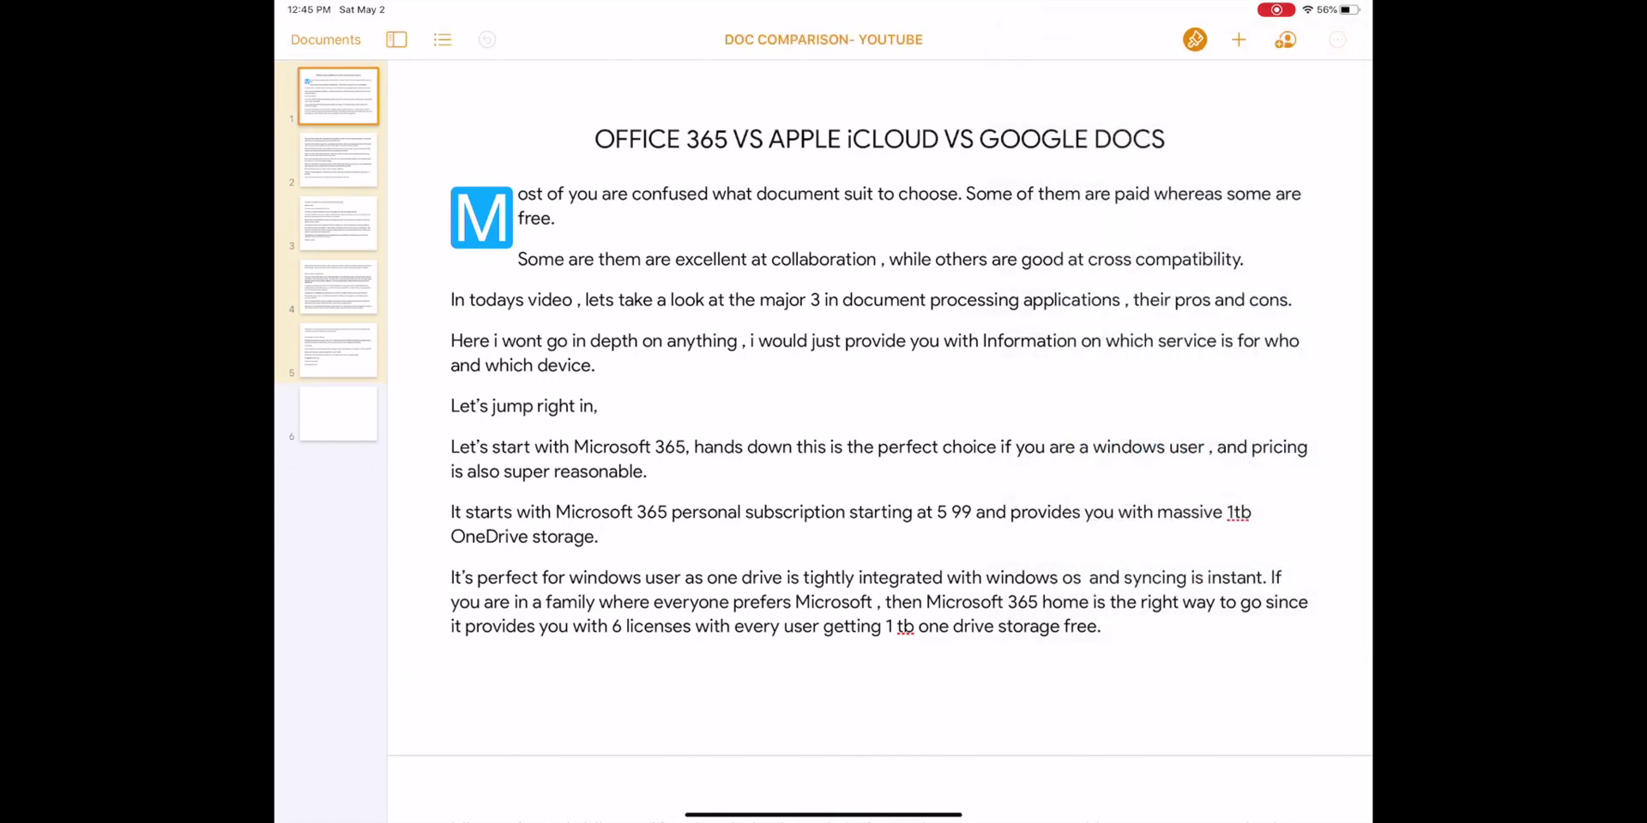
left_click(1179, 152)
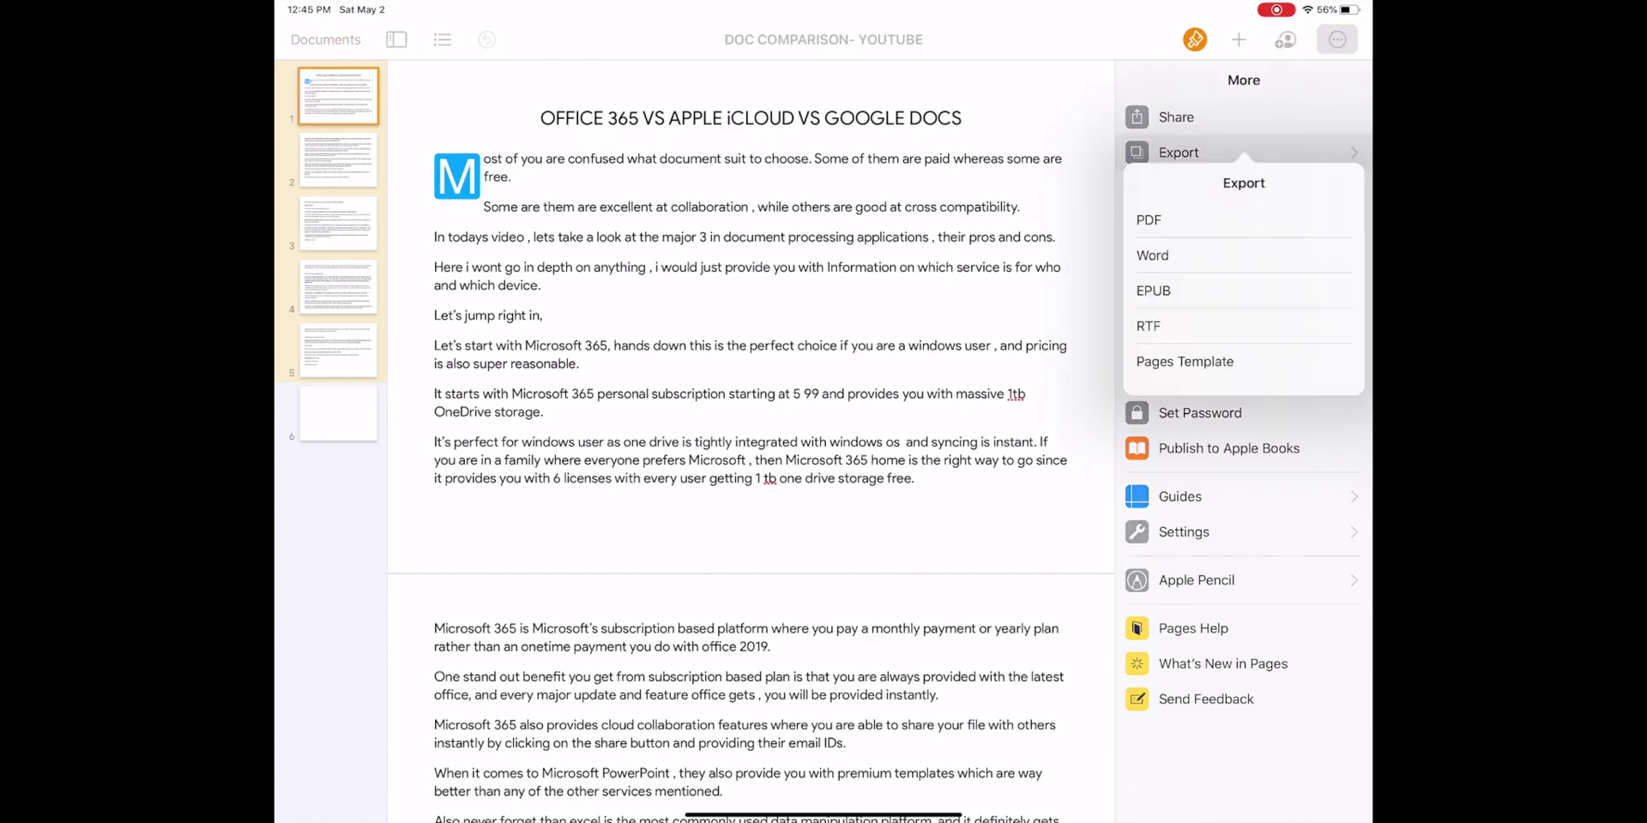
left_click(338, 160)
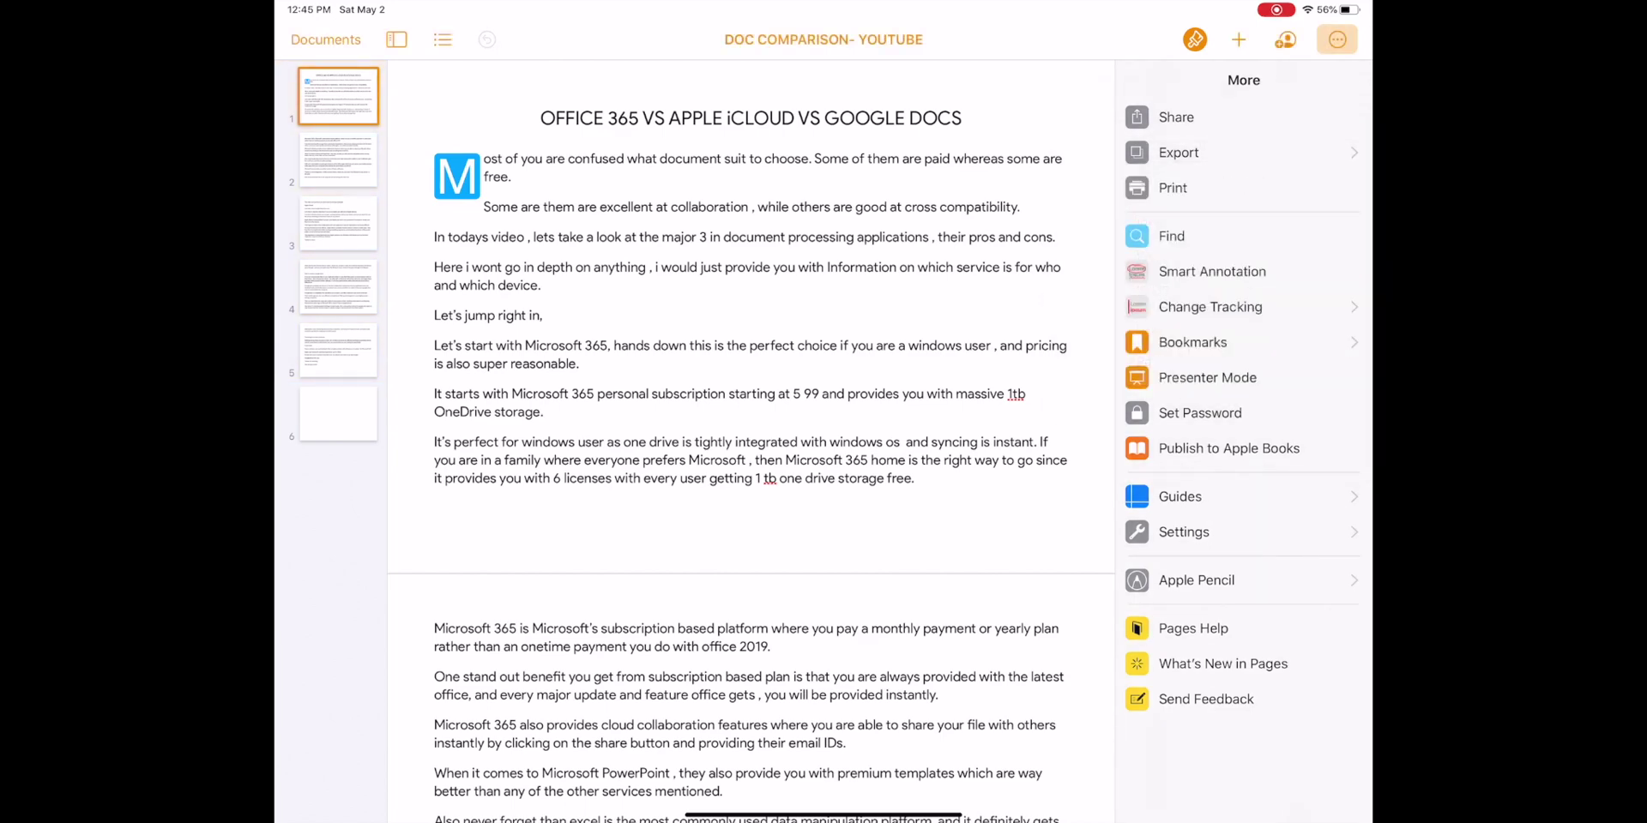
left_click(337, 161)
left_click(1337, 40)
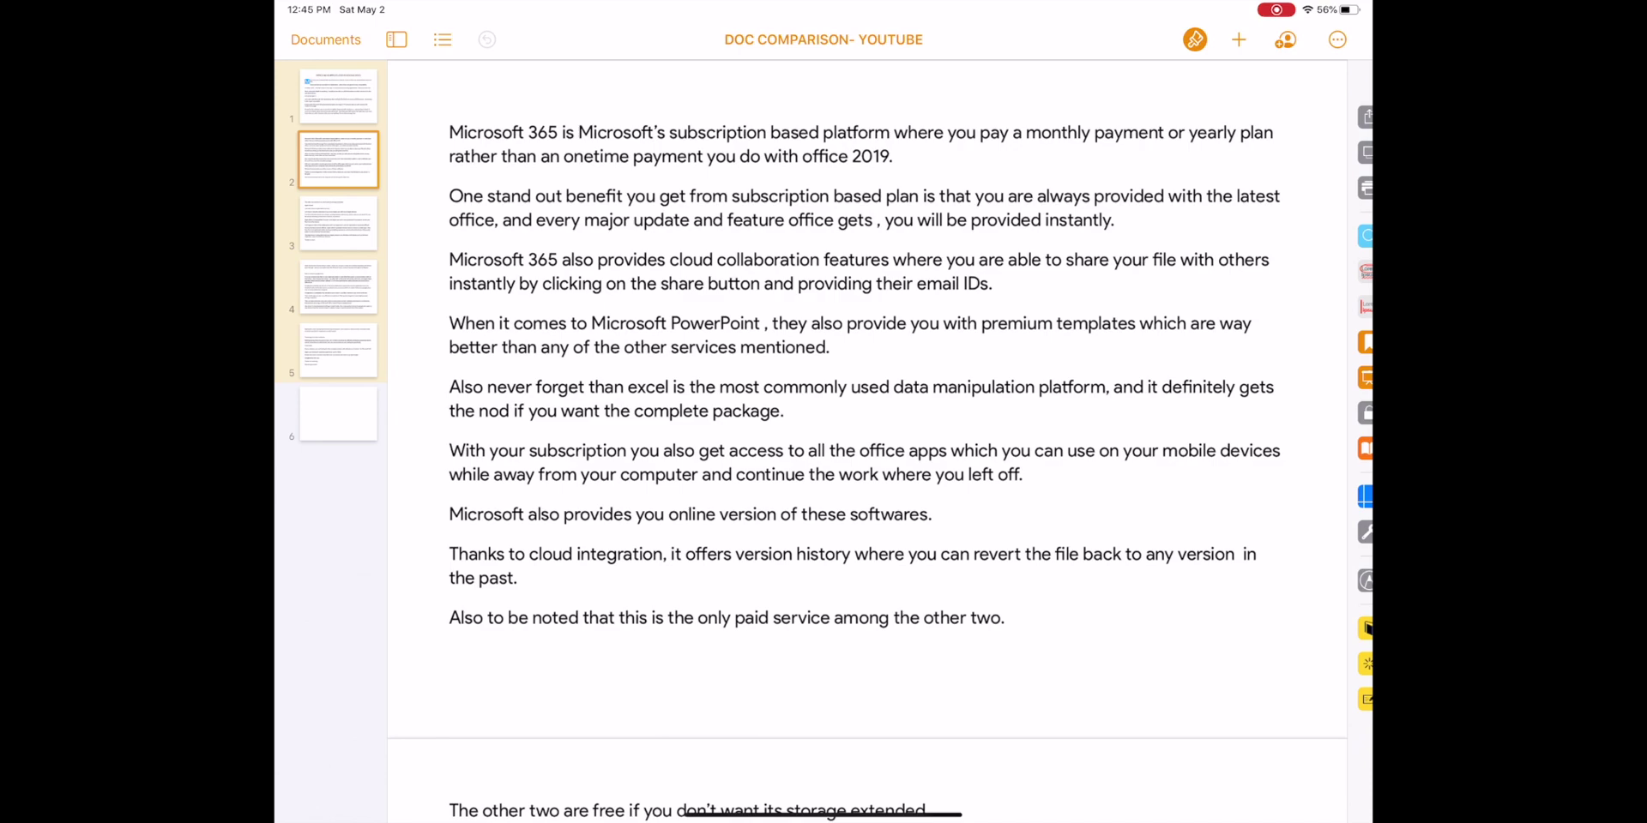
Read on through the document in Pages to the conclusion on page 5 and go back up
scroll(879, 441, "down", 1)
scroll(878, 441, "down", 15)
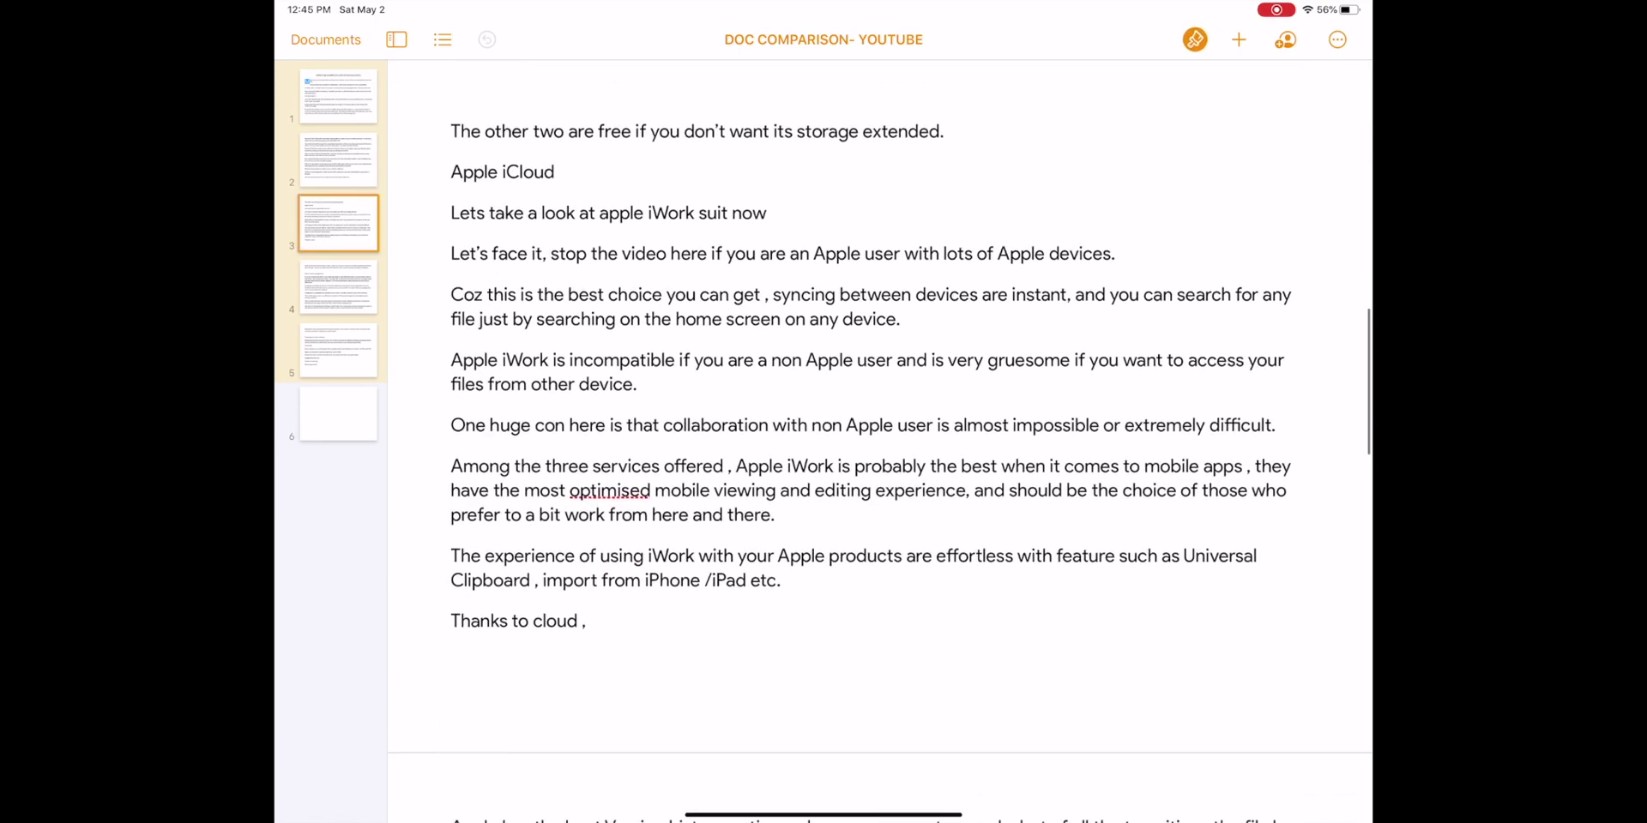
scroll(880, 441, "down", 8)
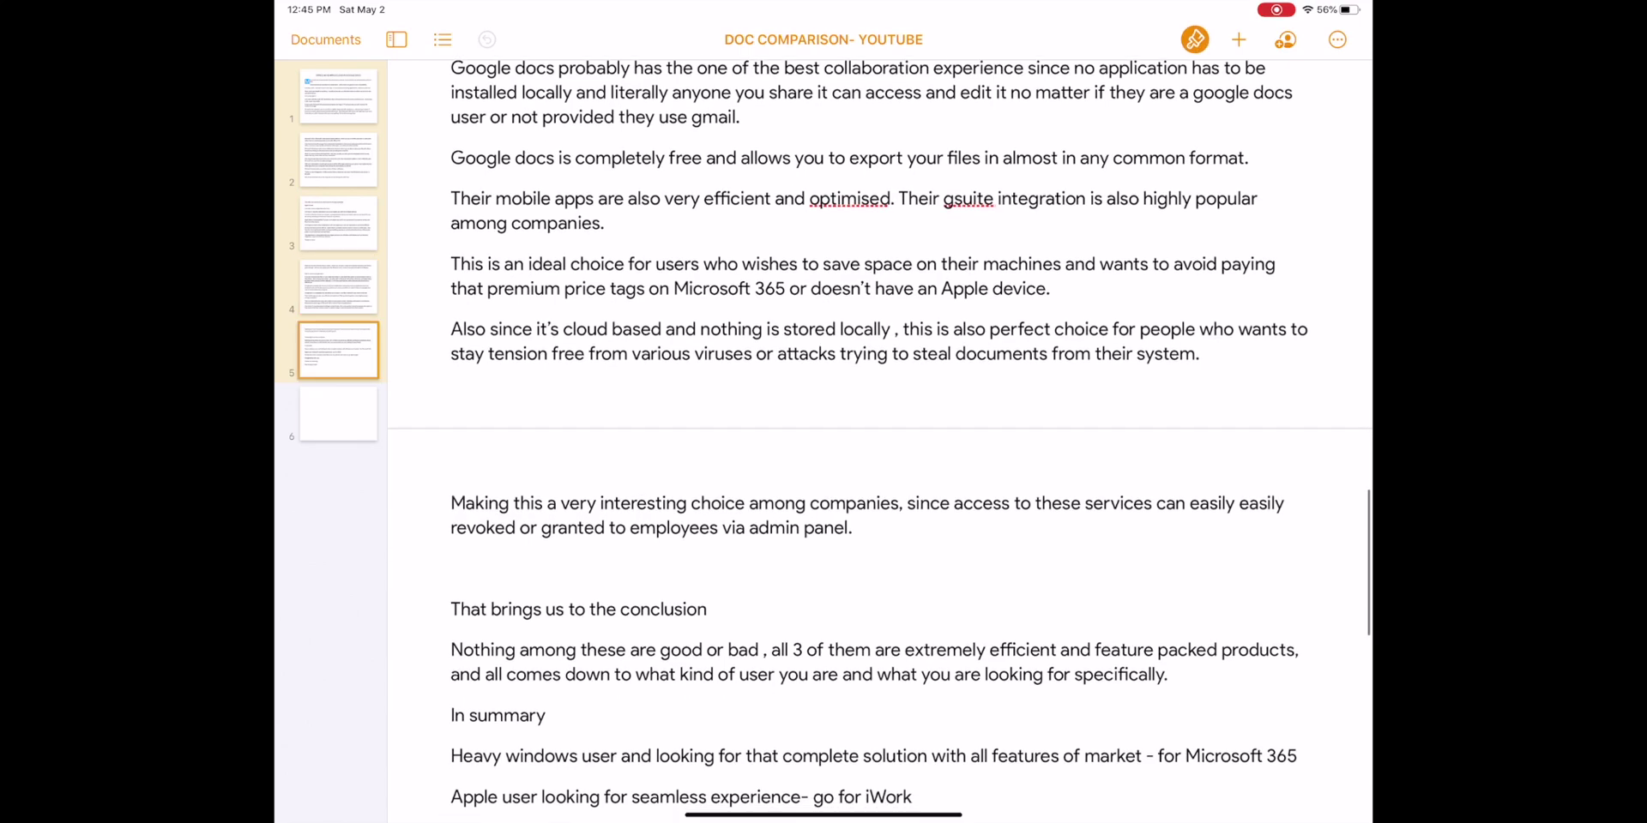
scroll(880, 441, "up", 20)
scroll(880, 441, "up", 3)
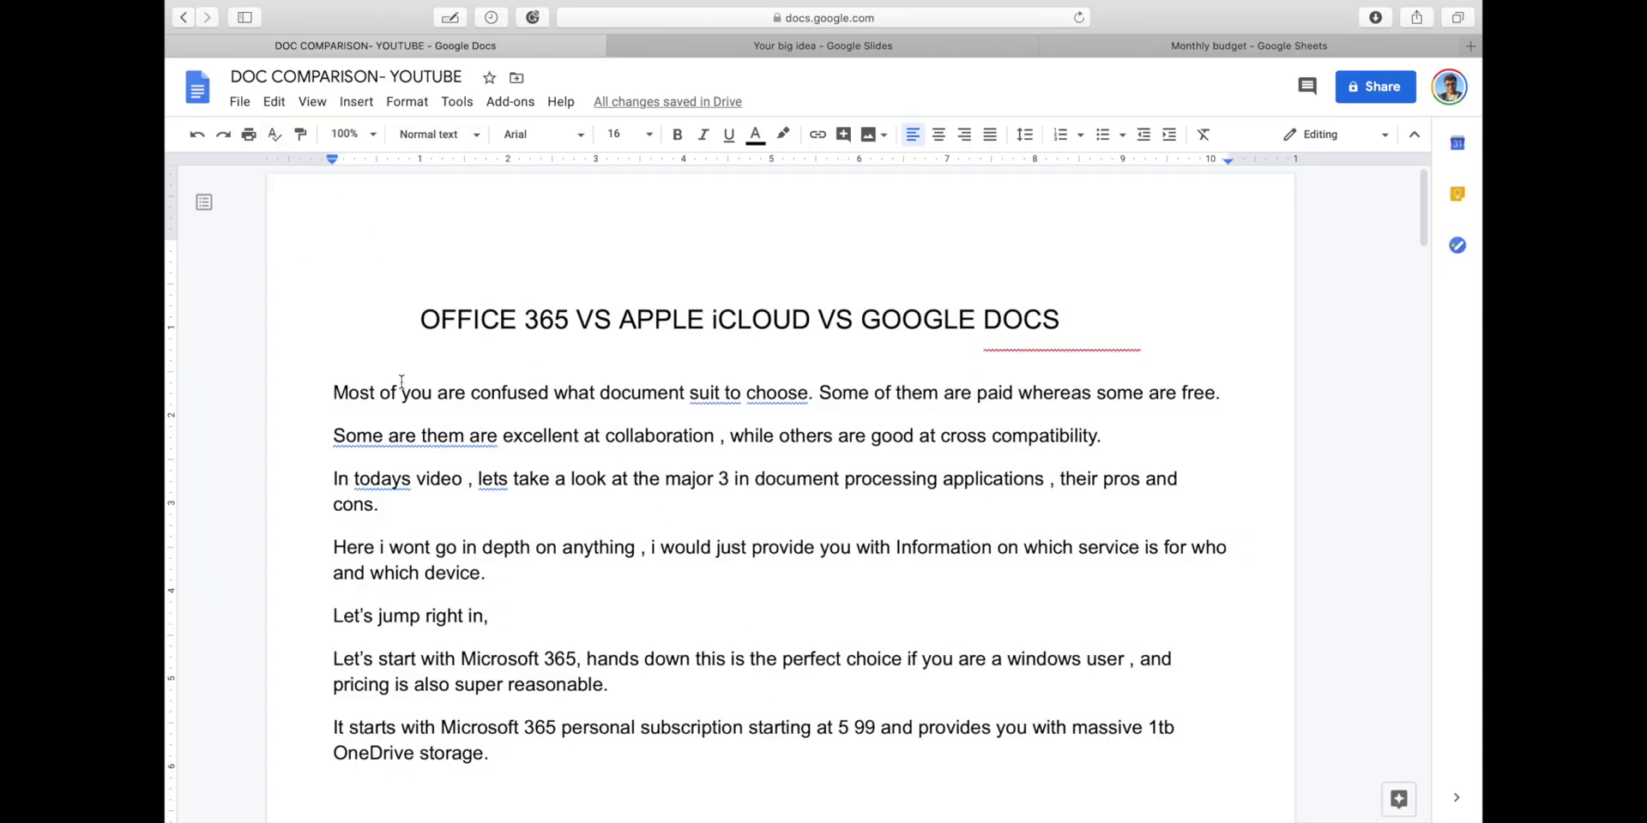
Switch to the comparison document in Google Docs in the browser, look through its pages and view the file and editing commands
scroll(532, 512, "down", 20)
scroll(532, 513, "down", 20)
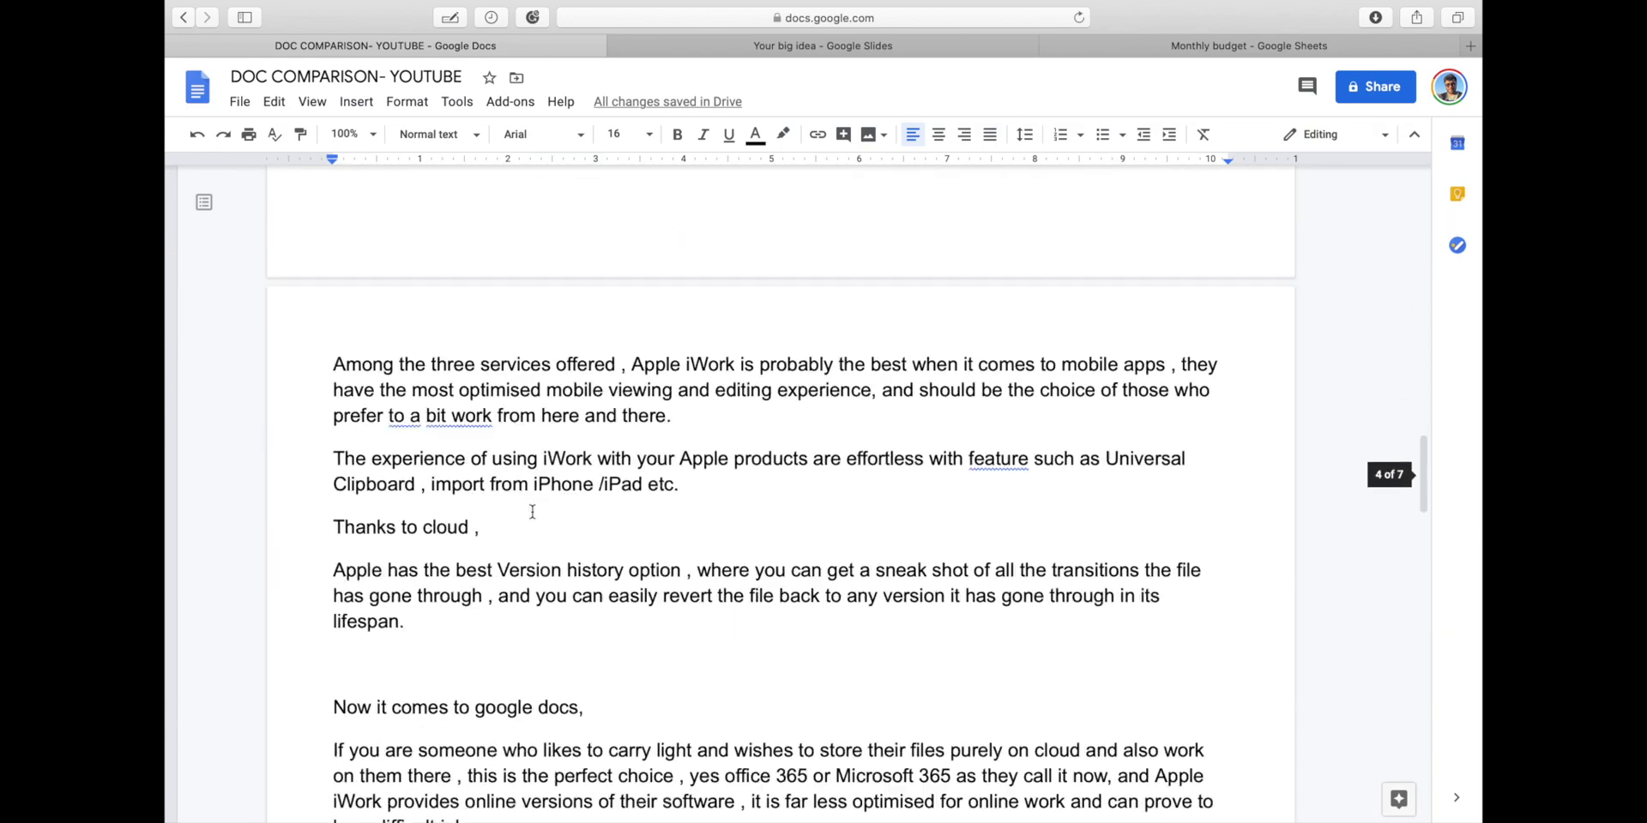
scroll(532, 512, "up", 20)
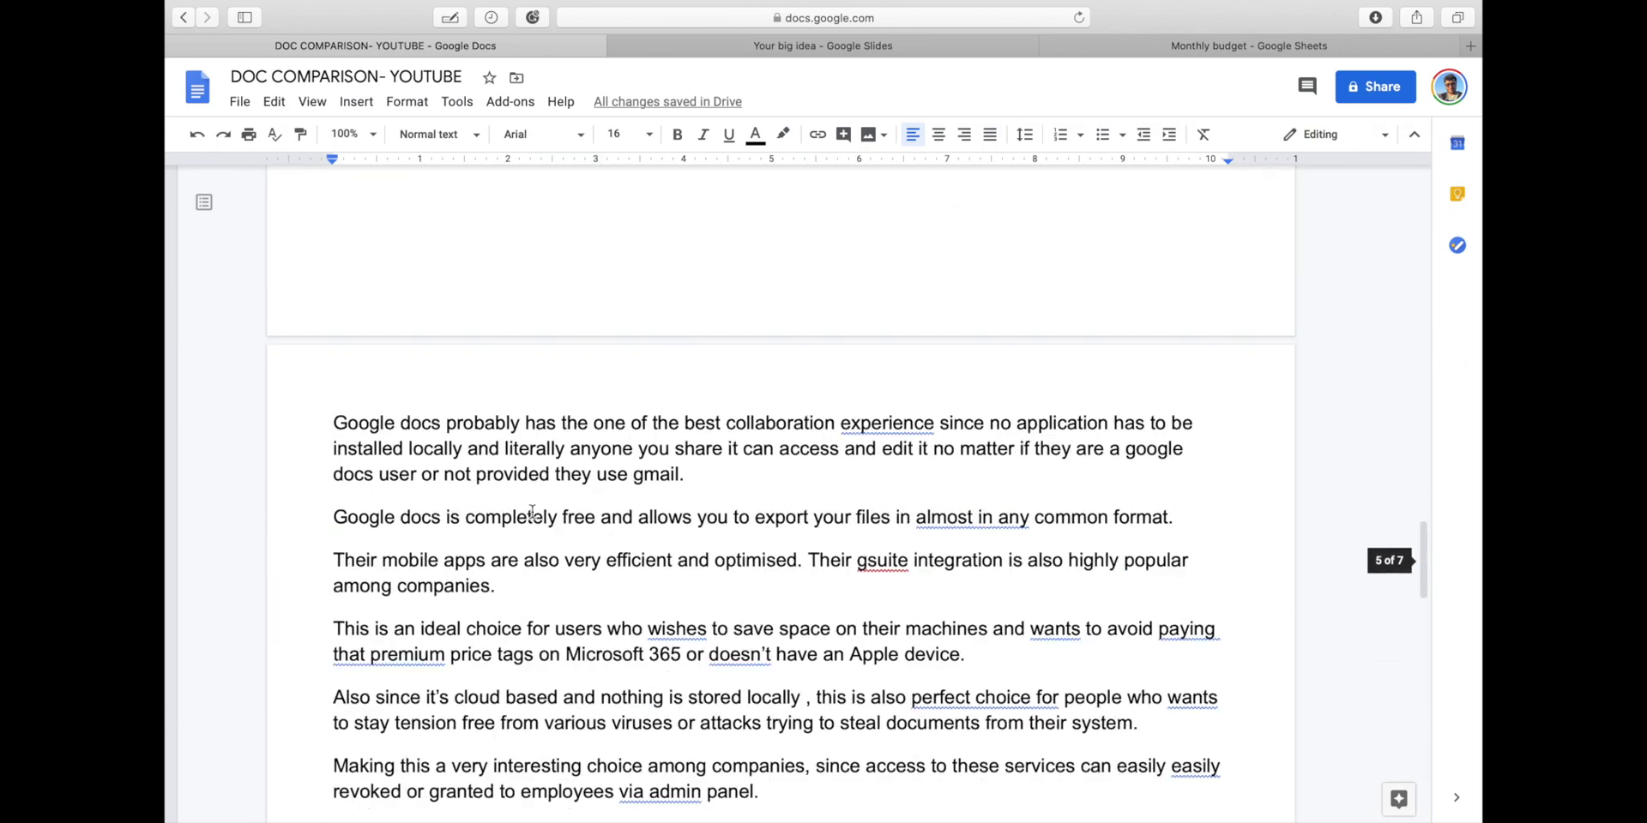
left_click(239, 101)
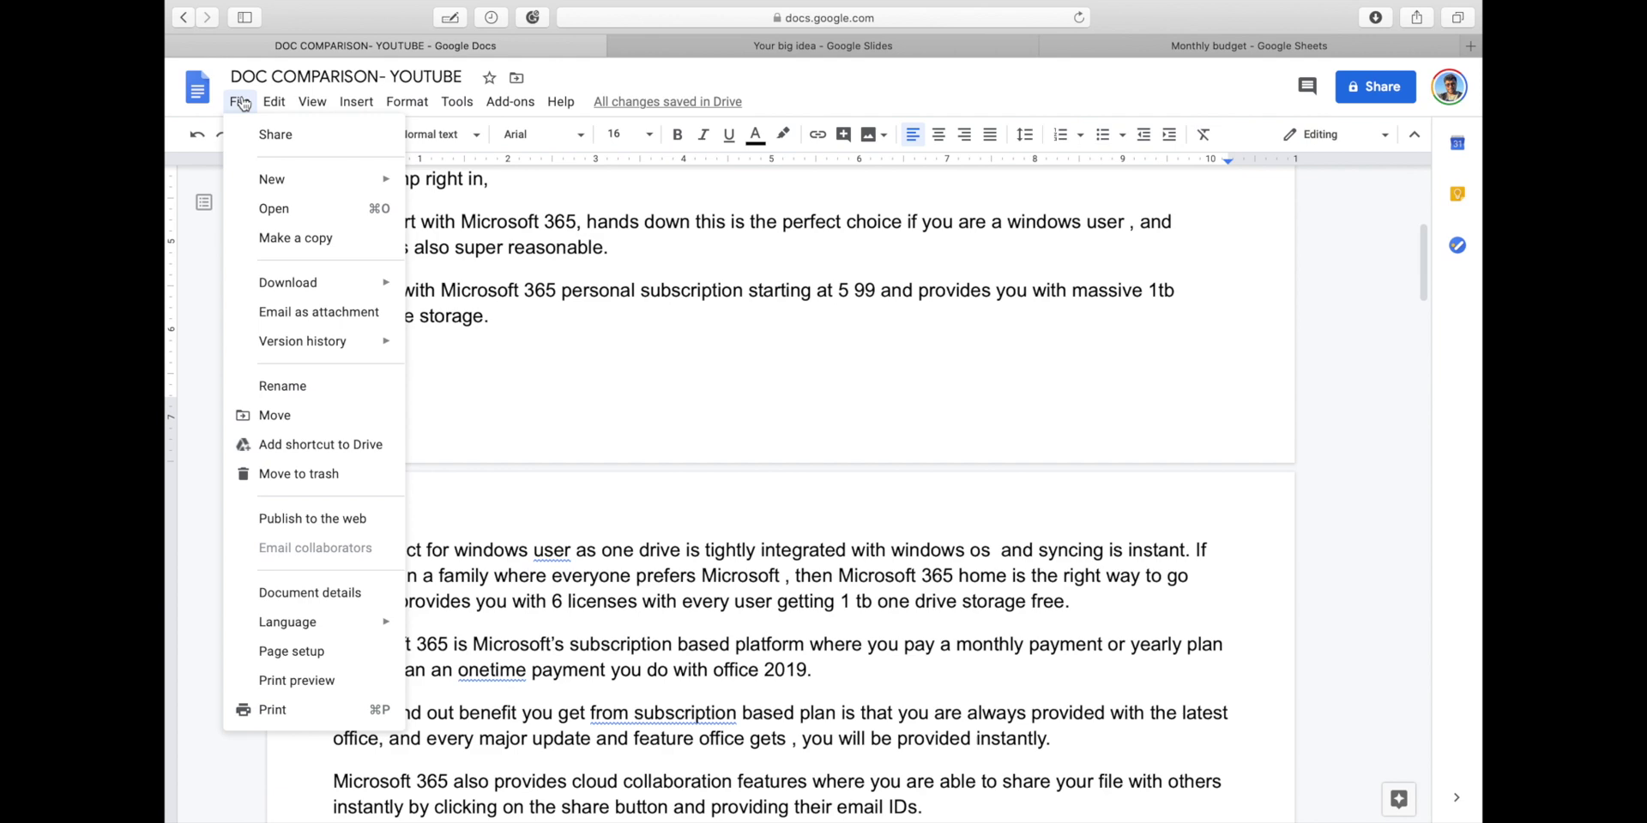
mouse_move(274, 101)
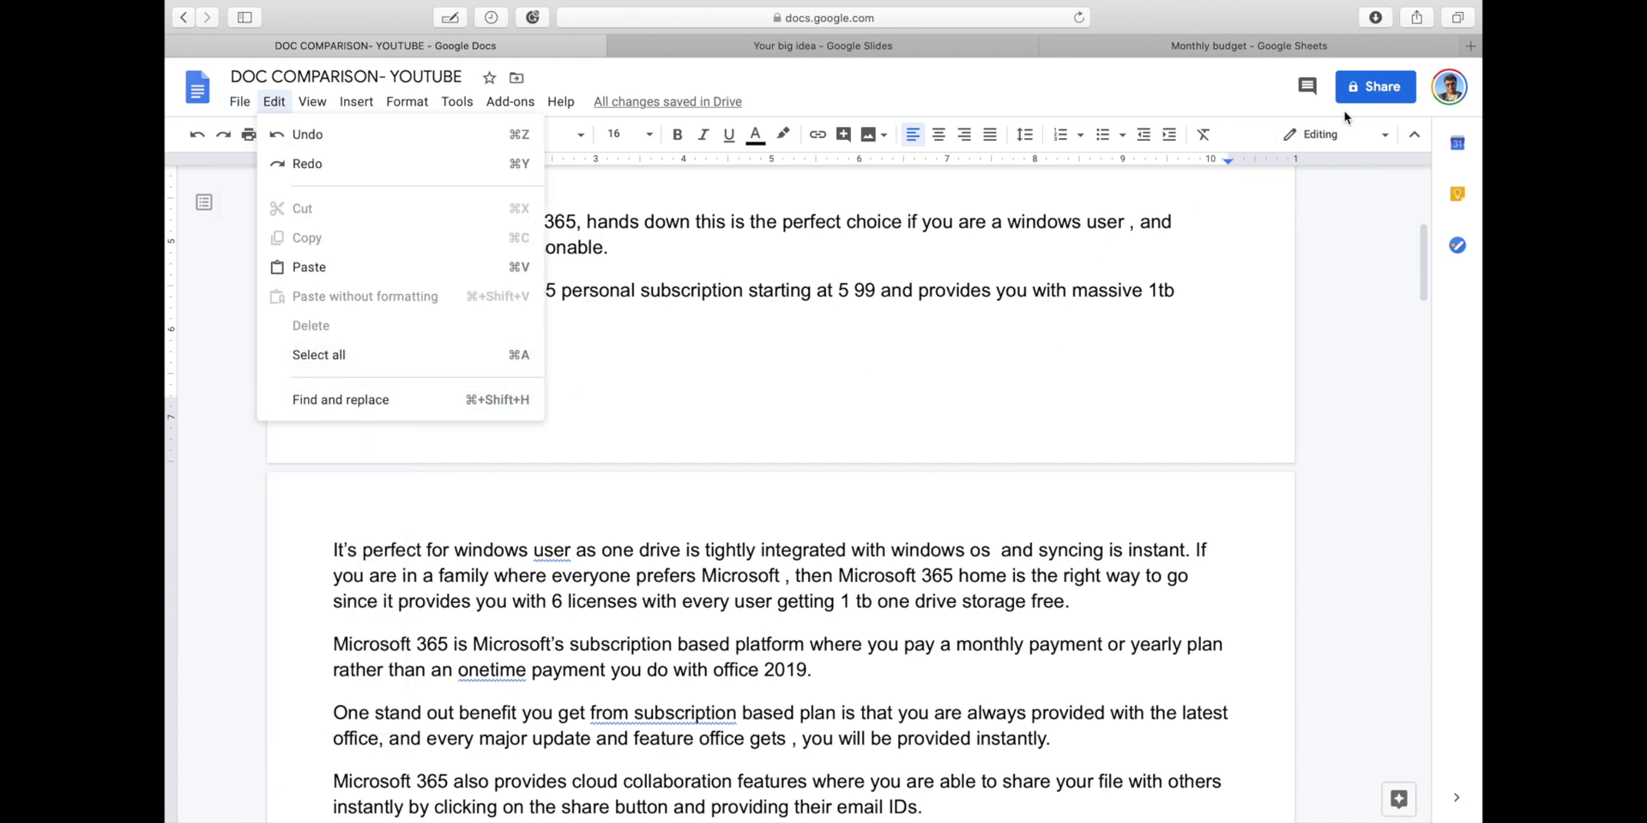
Turn on link sharing for the Google Docs document with a view-only shareable link, and close the sharing settings
left_click(1370, 96)
left_click(1370, 96)
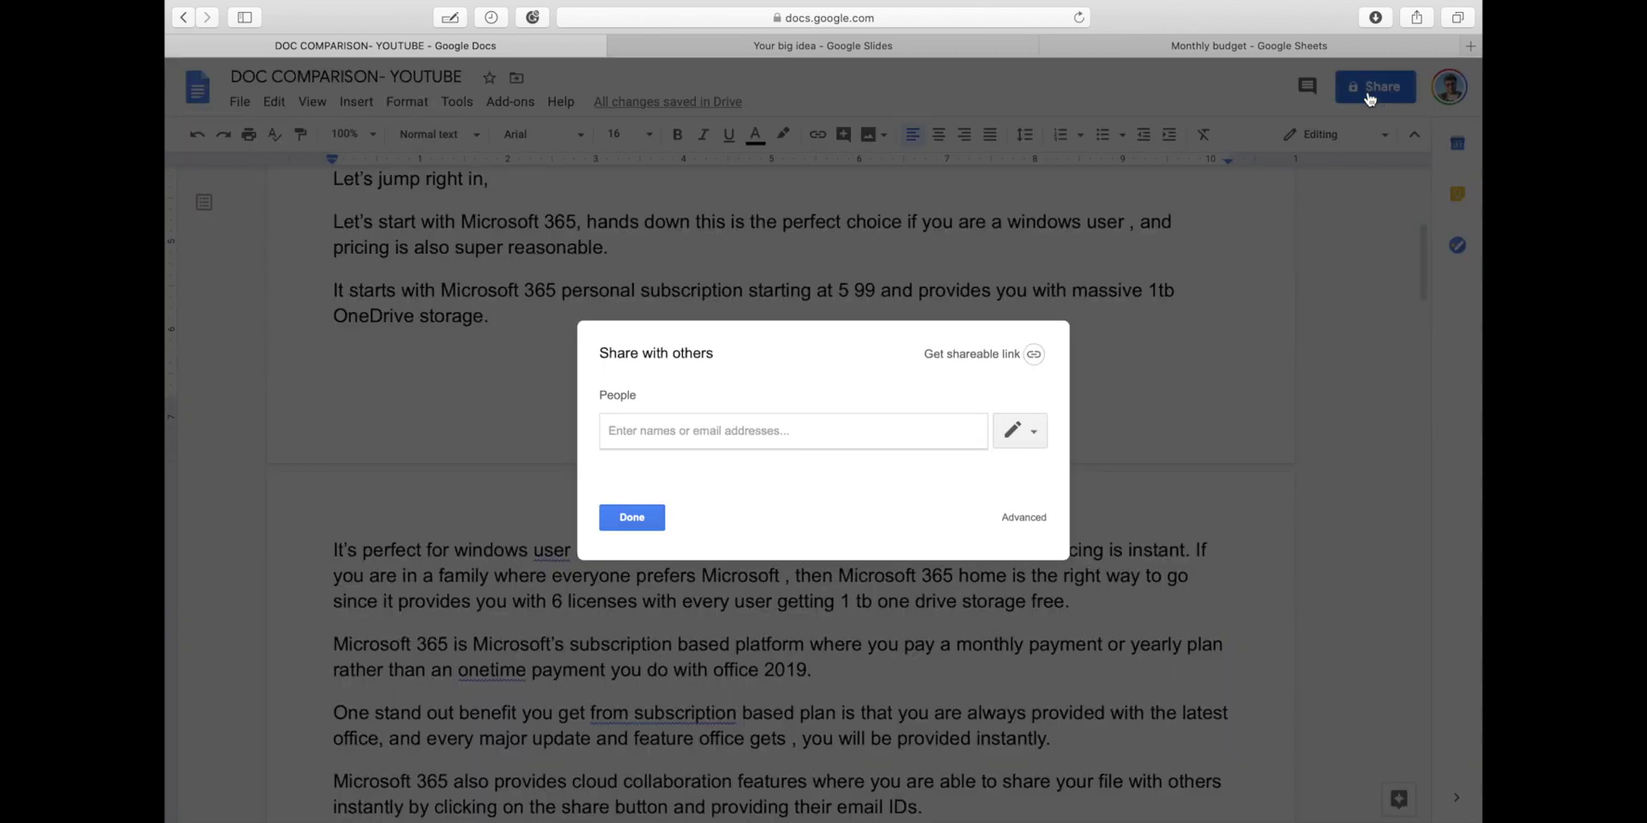
left_click(1036, 355)
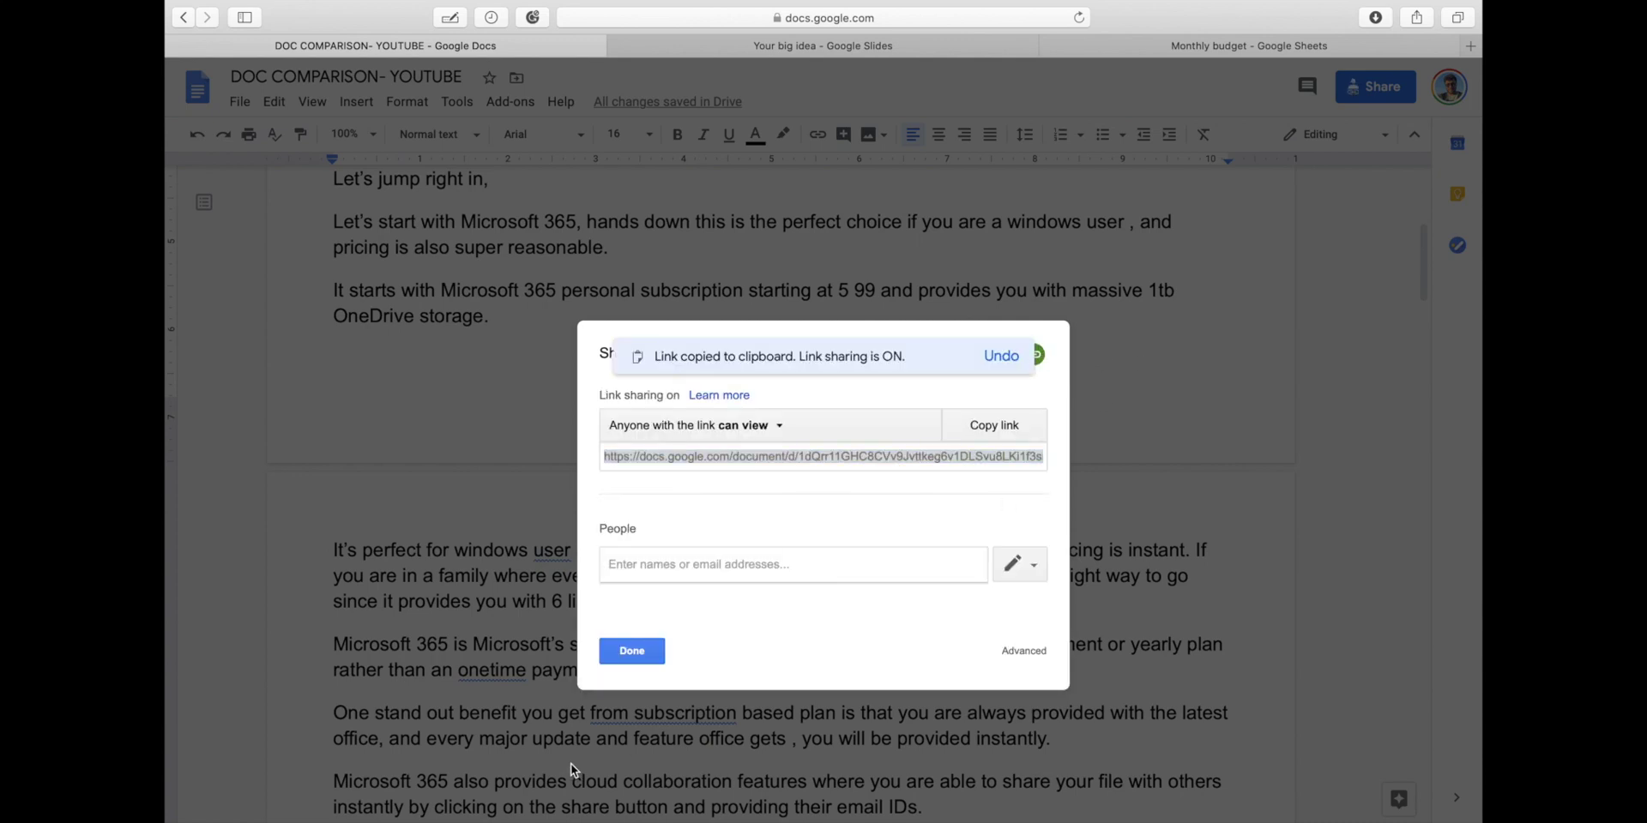
left_click(610, 654)
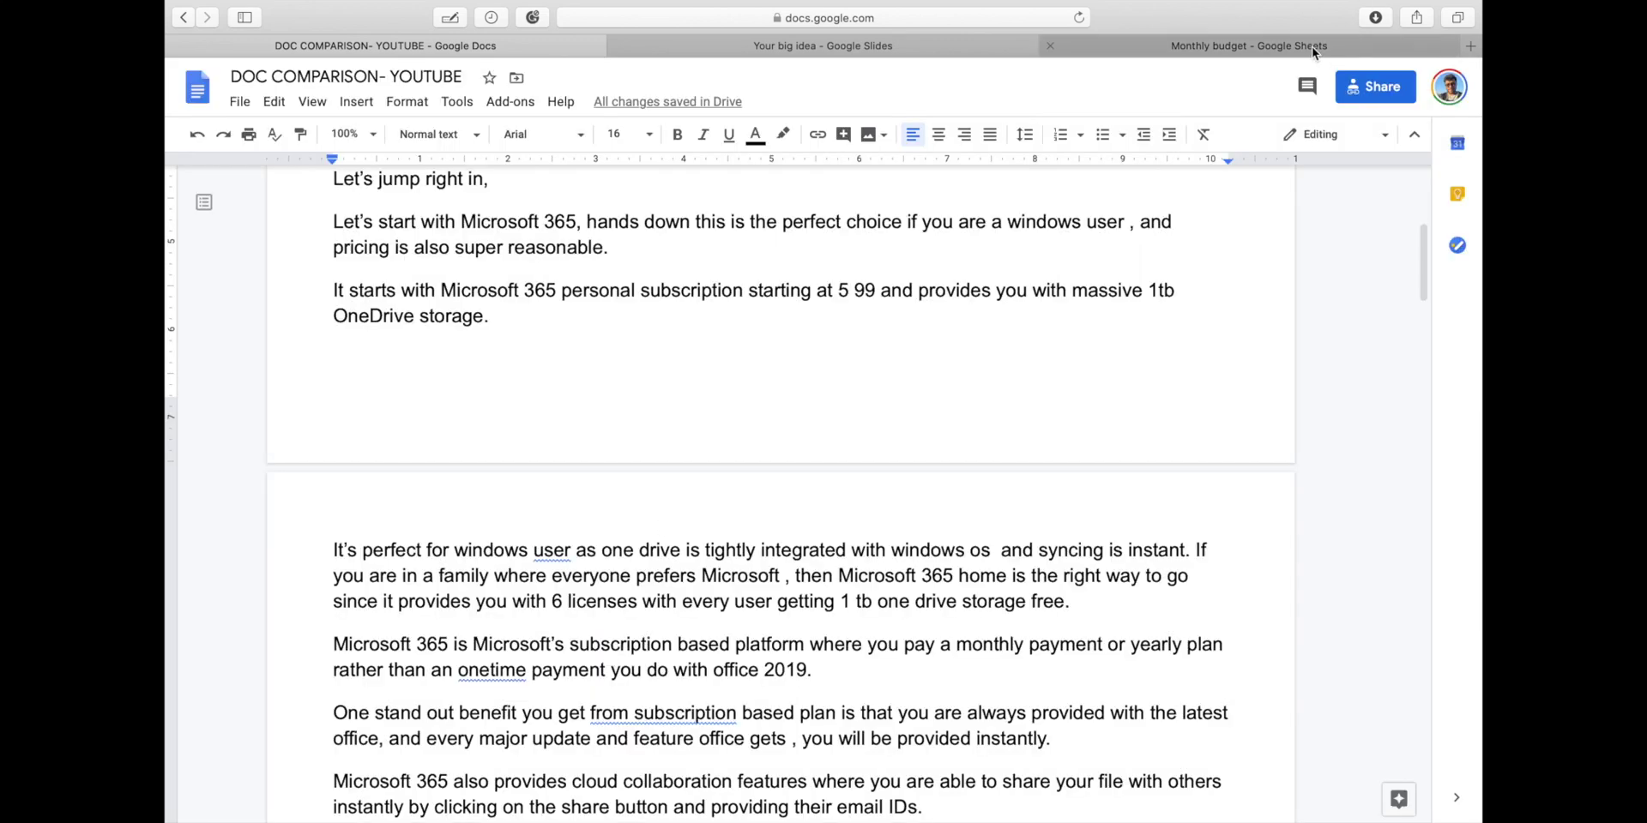
Switch to the "Your big idea" presentation in Google Slides and view slides 6, 7, 11 and 20
left_click(946, 53)
left_click(301, 409)
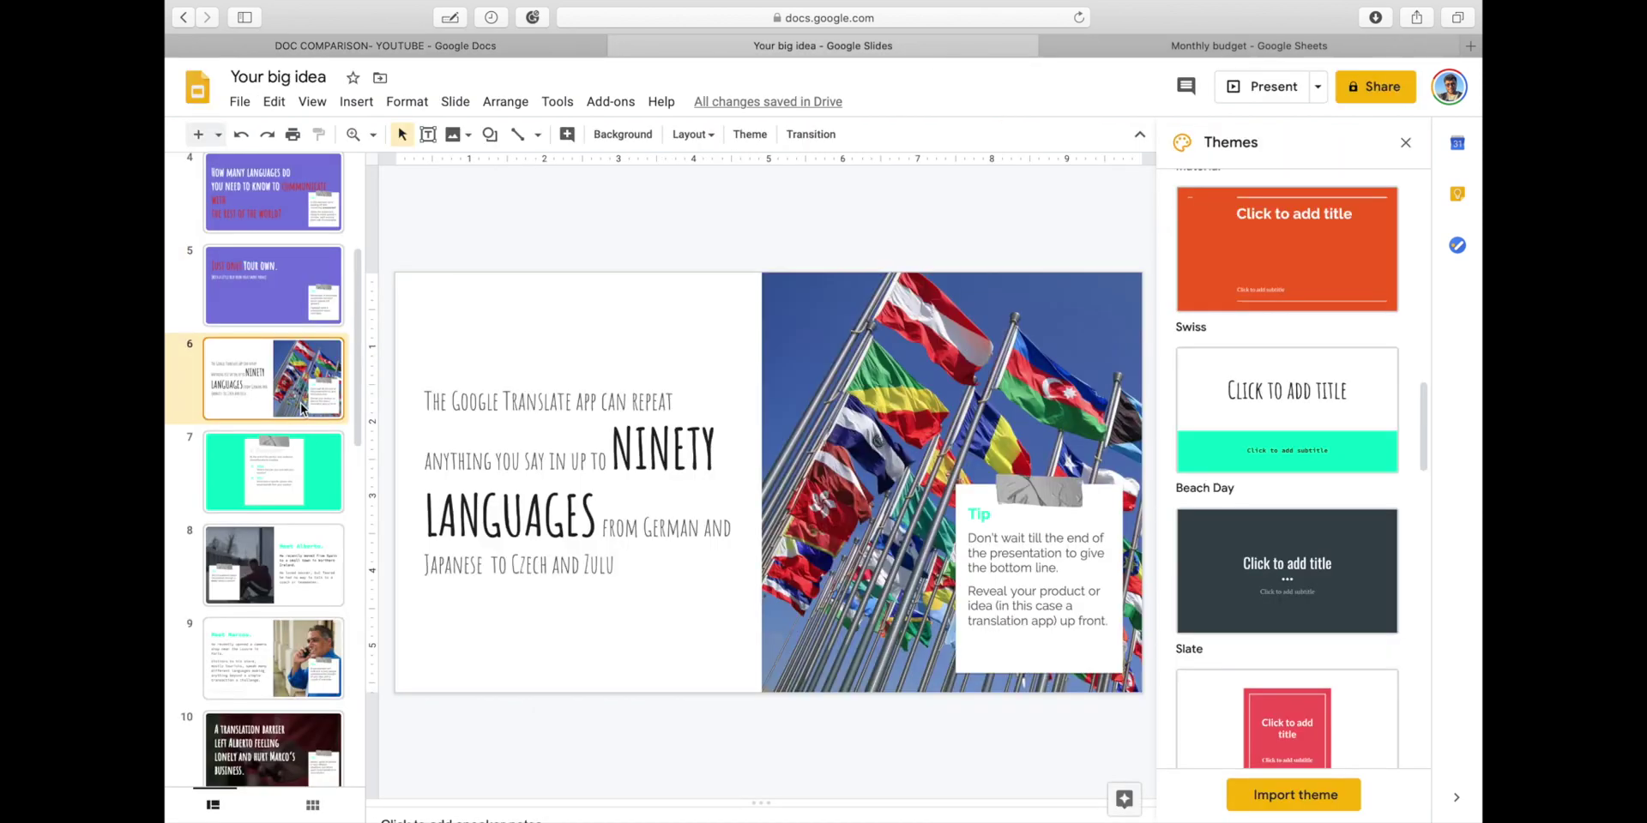
left_click(288, 441)
scroll(281, 420, "down", 5)
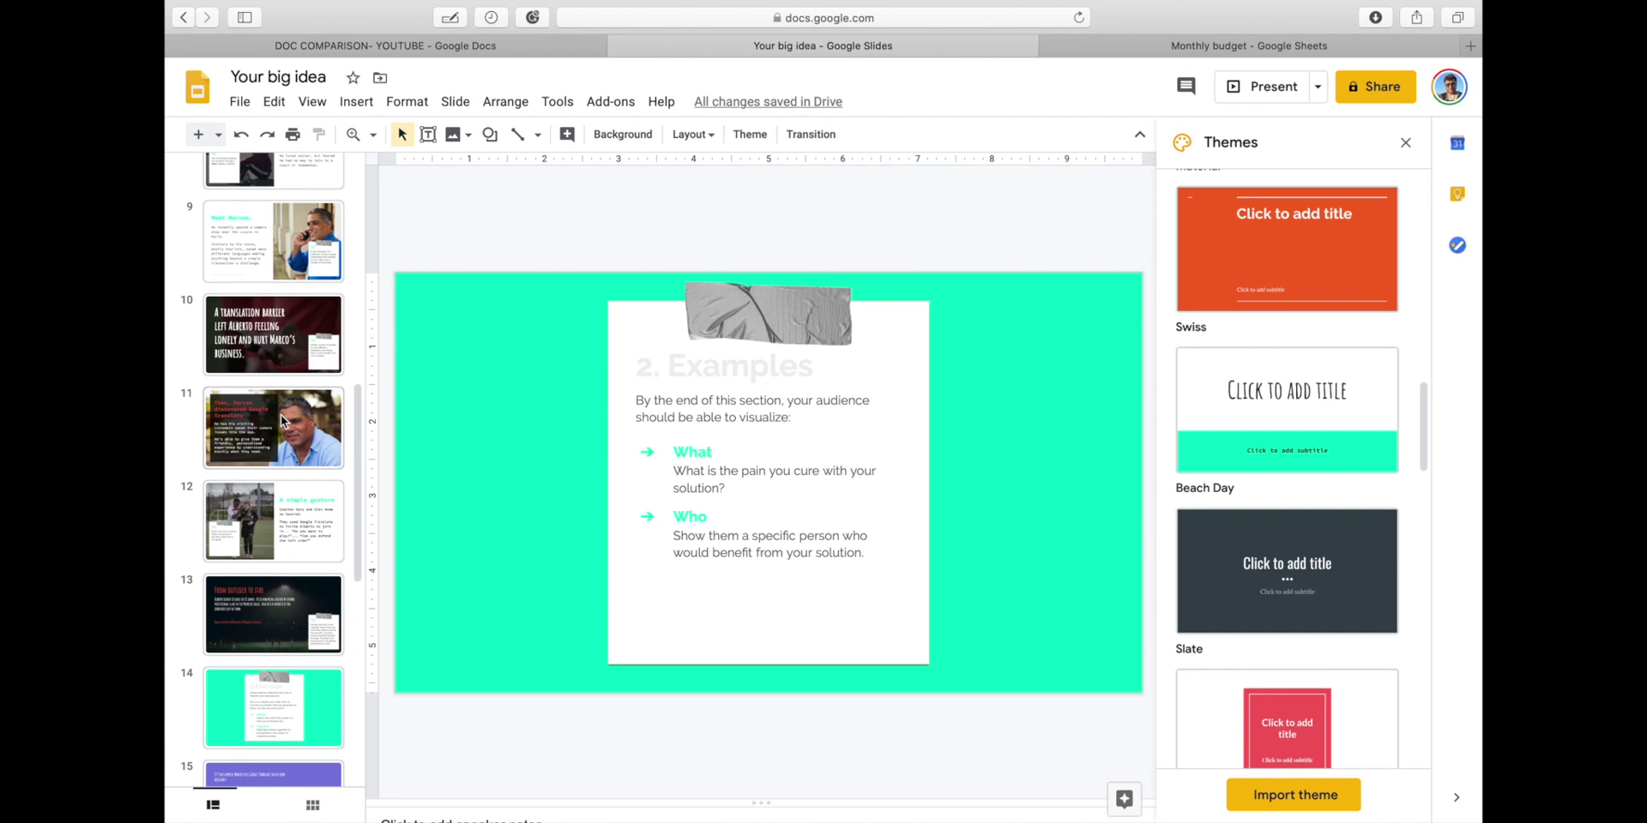
left_click(280, 420)
scroll(281, 421, "down", 8)
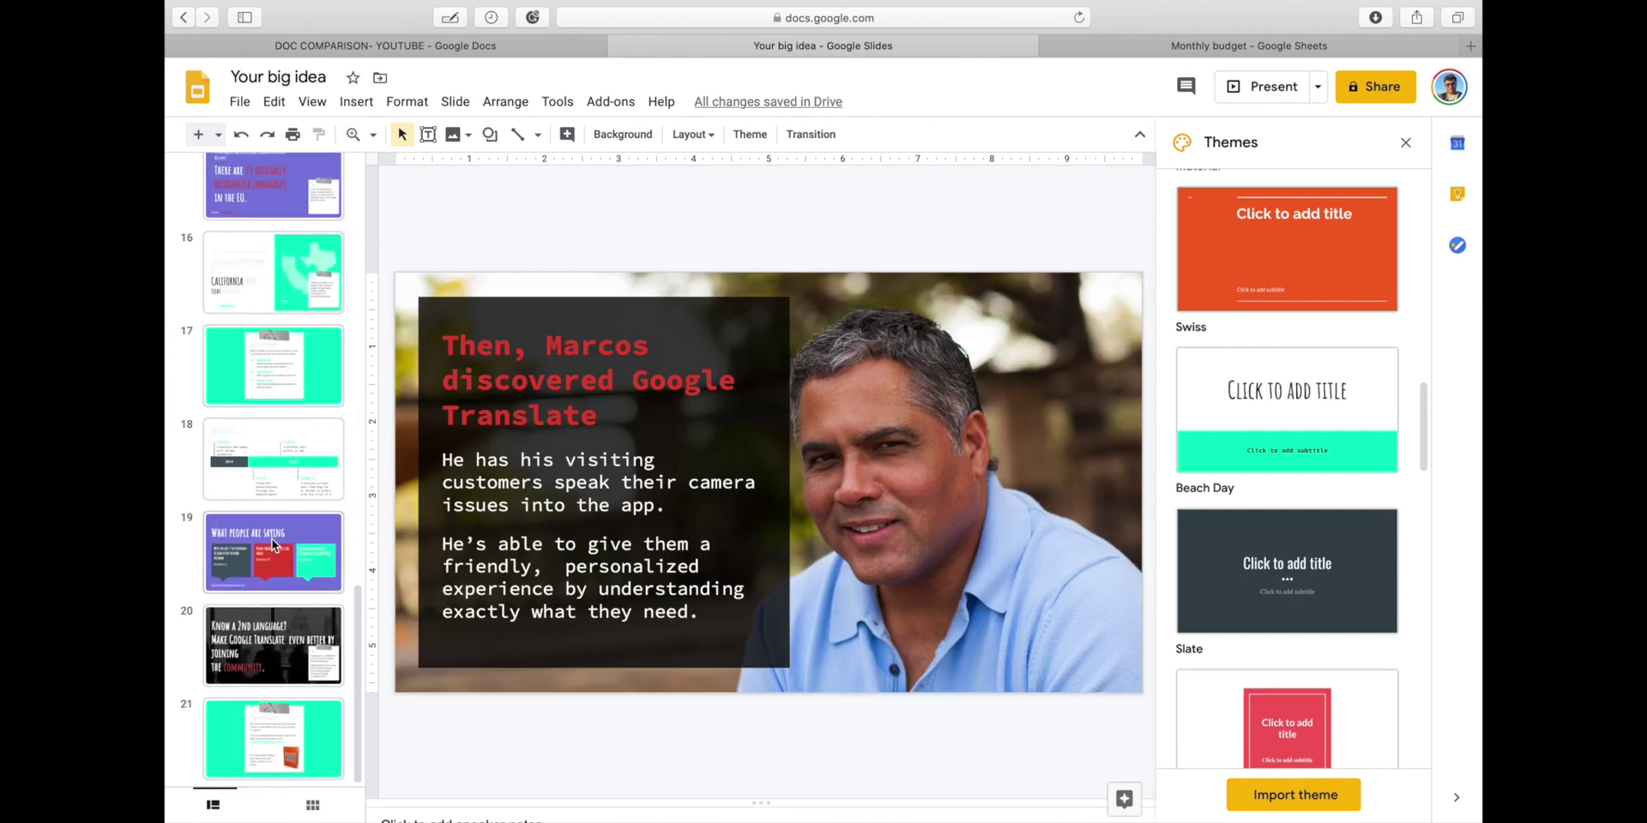
left_click(273, 624)
Browse the available themes and apply the Material theme to the presentation
scroll(1335, 543, "down", 2)
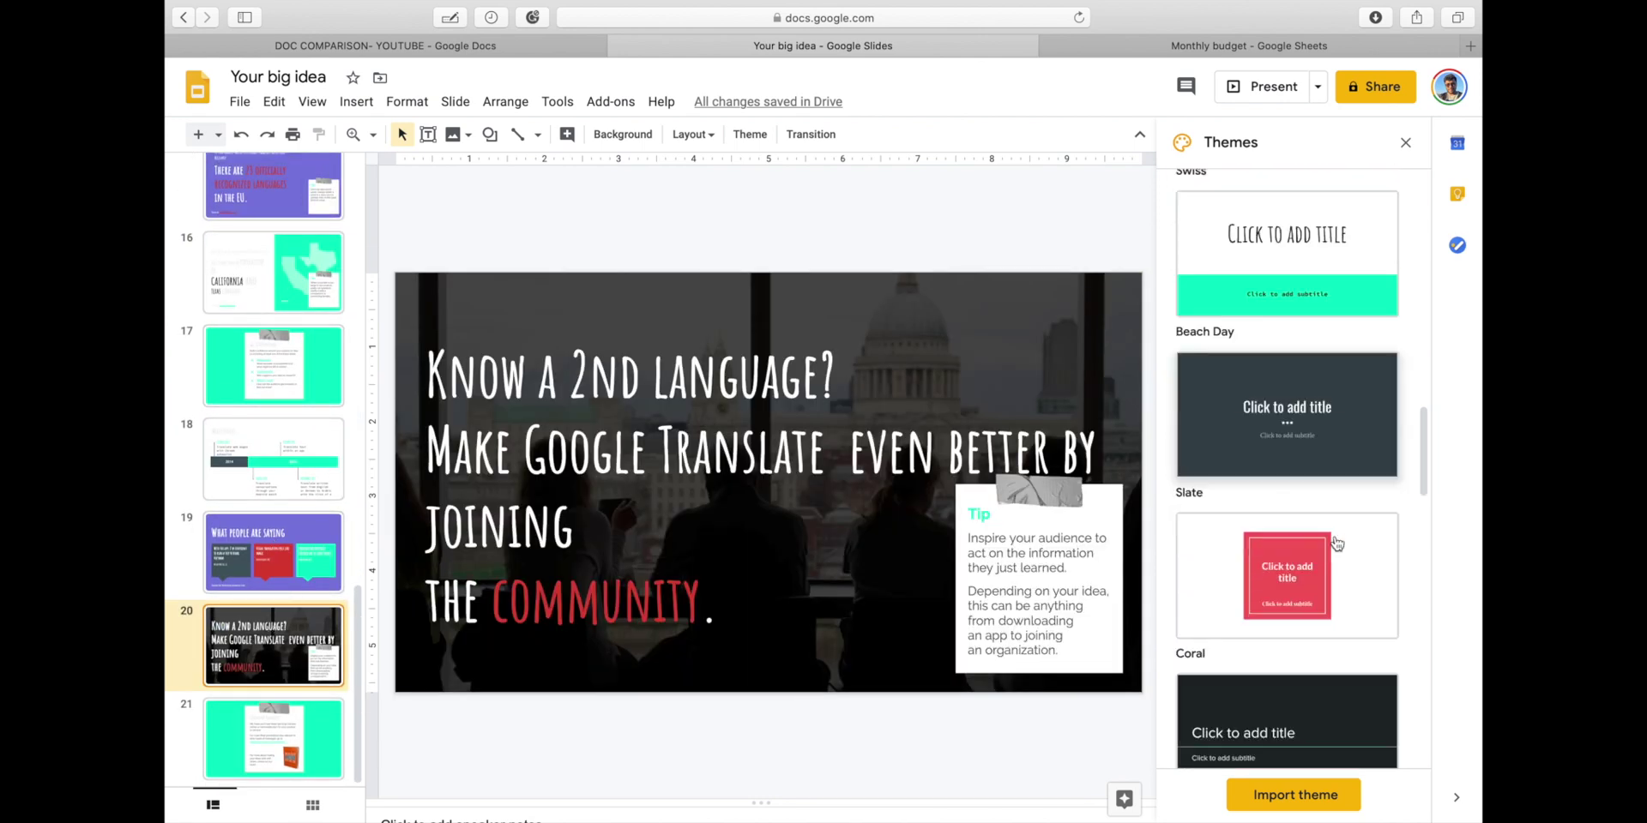
scroll(1336, 542, "down", 5)
scroll(1336, 543, "up", 5)
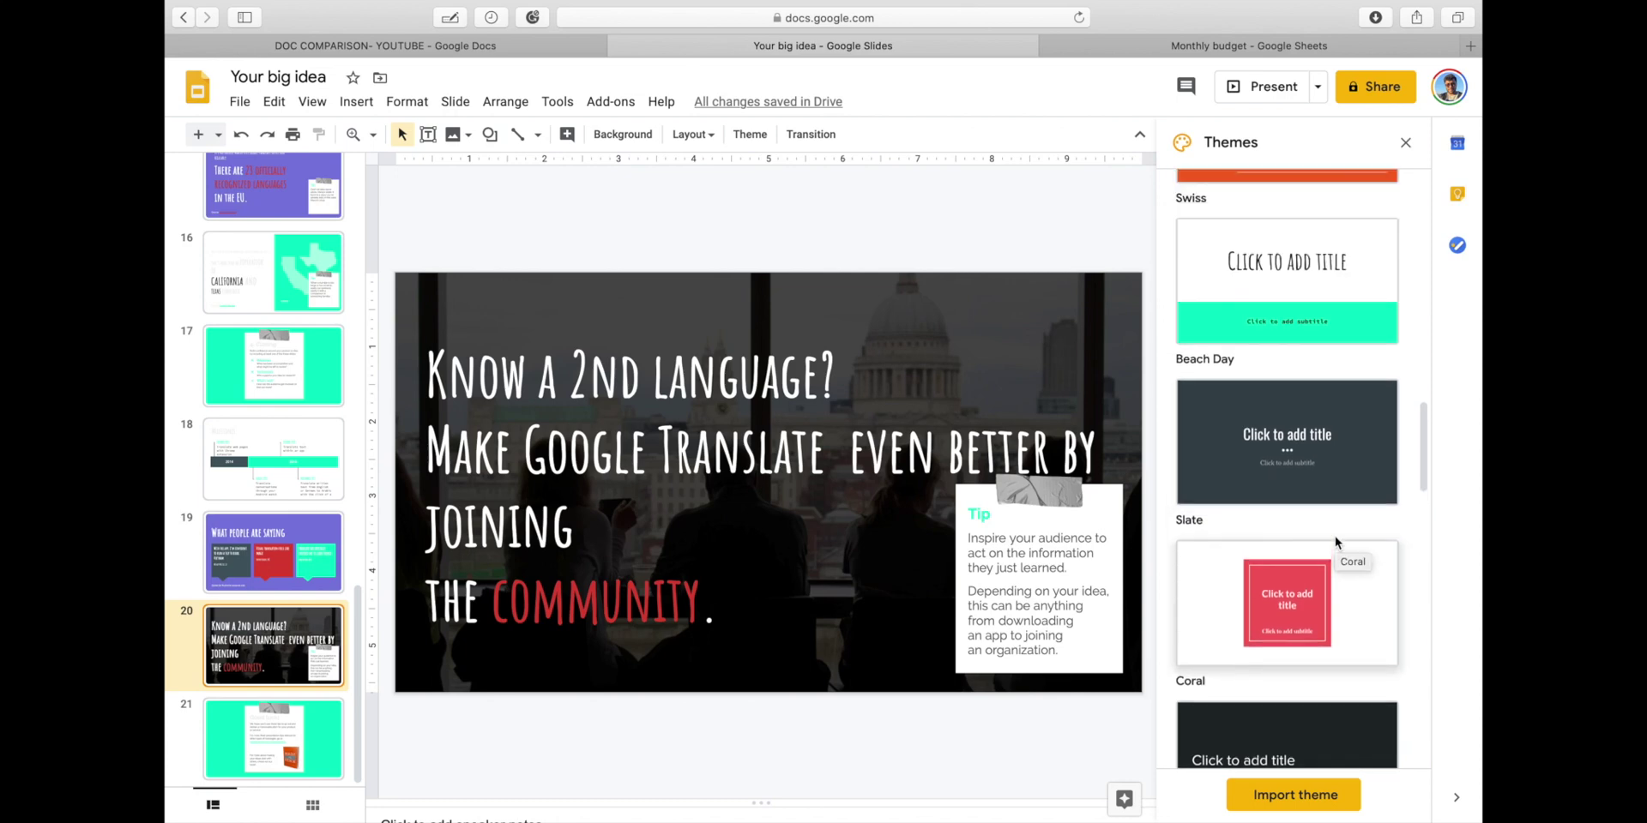
scroll(1335, 543, "up", 4)
left_click(1295, 342)
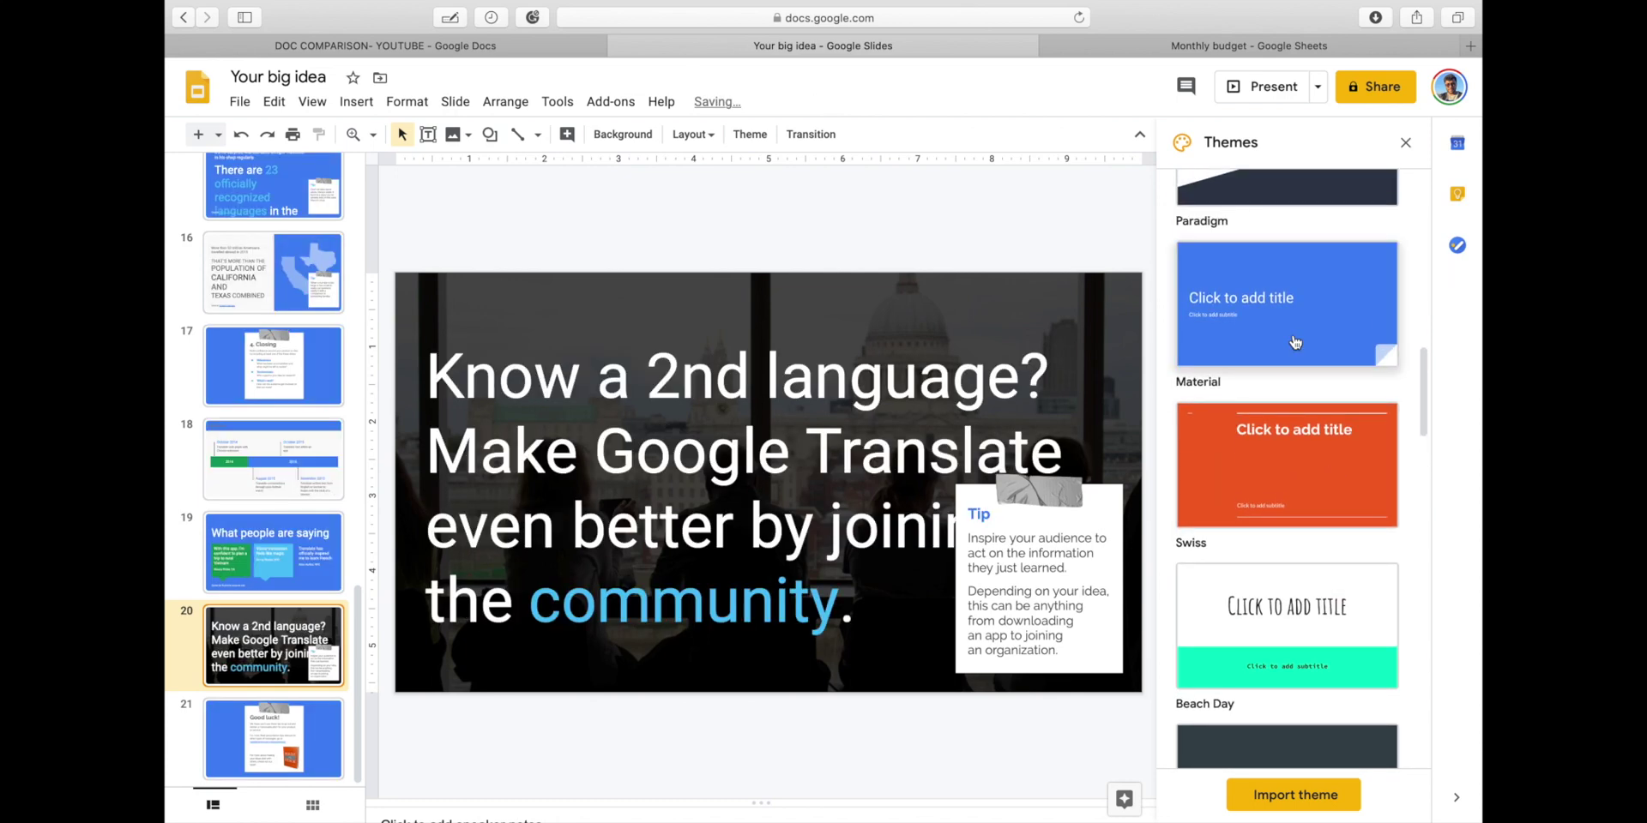
In the Monthly budget spreadsheet in Google Sheets, set the planned Home expense to 1000
left_click(1201, 45)
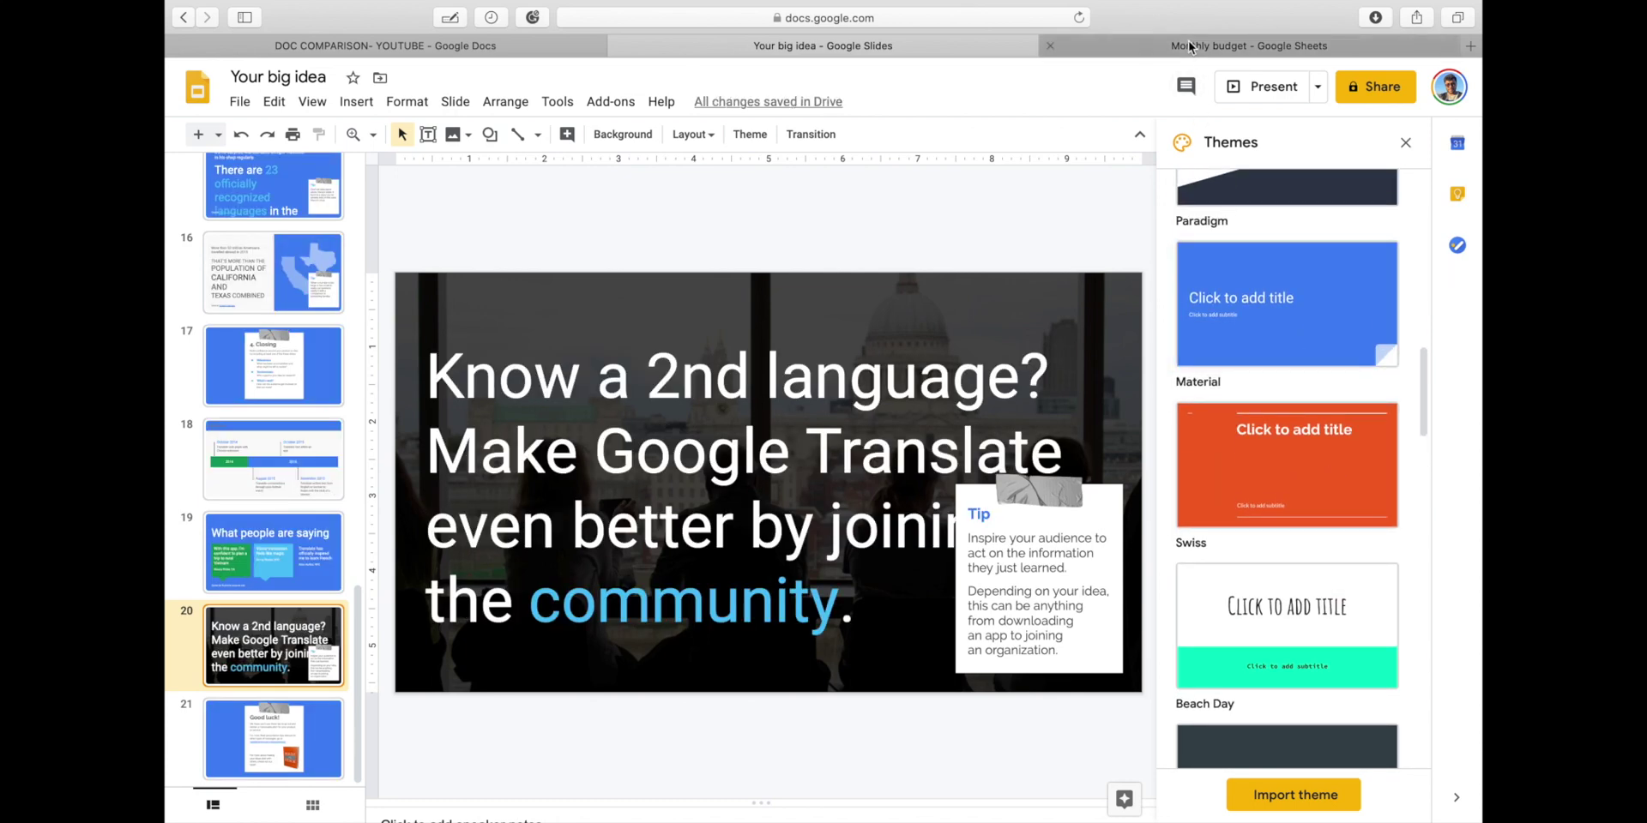
scroll(720, 589, "down", 5)
scroll(720, 589, "up", 5)
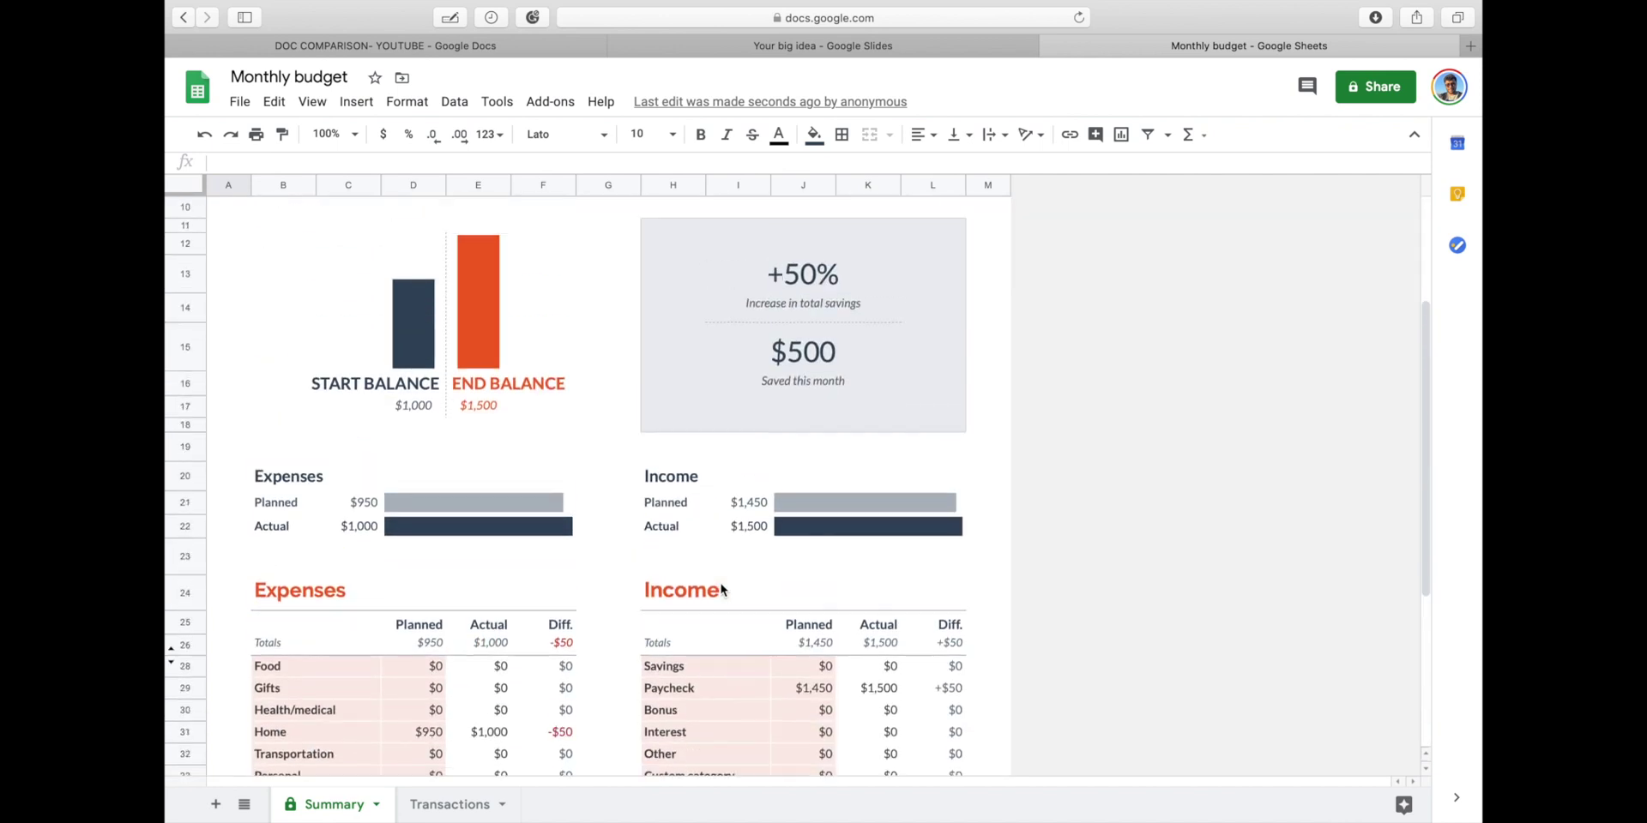
left_click(437, 753)
double_click(437, 753)
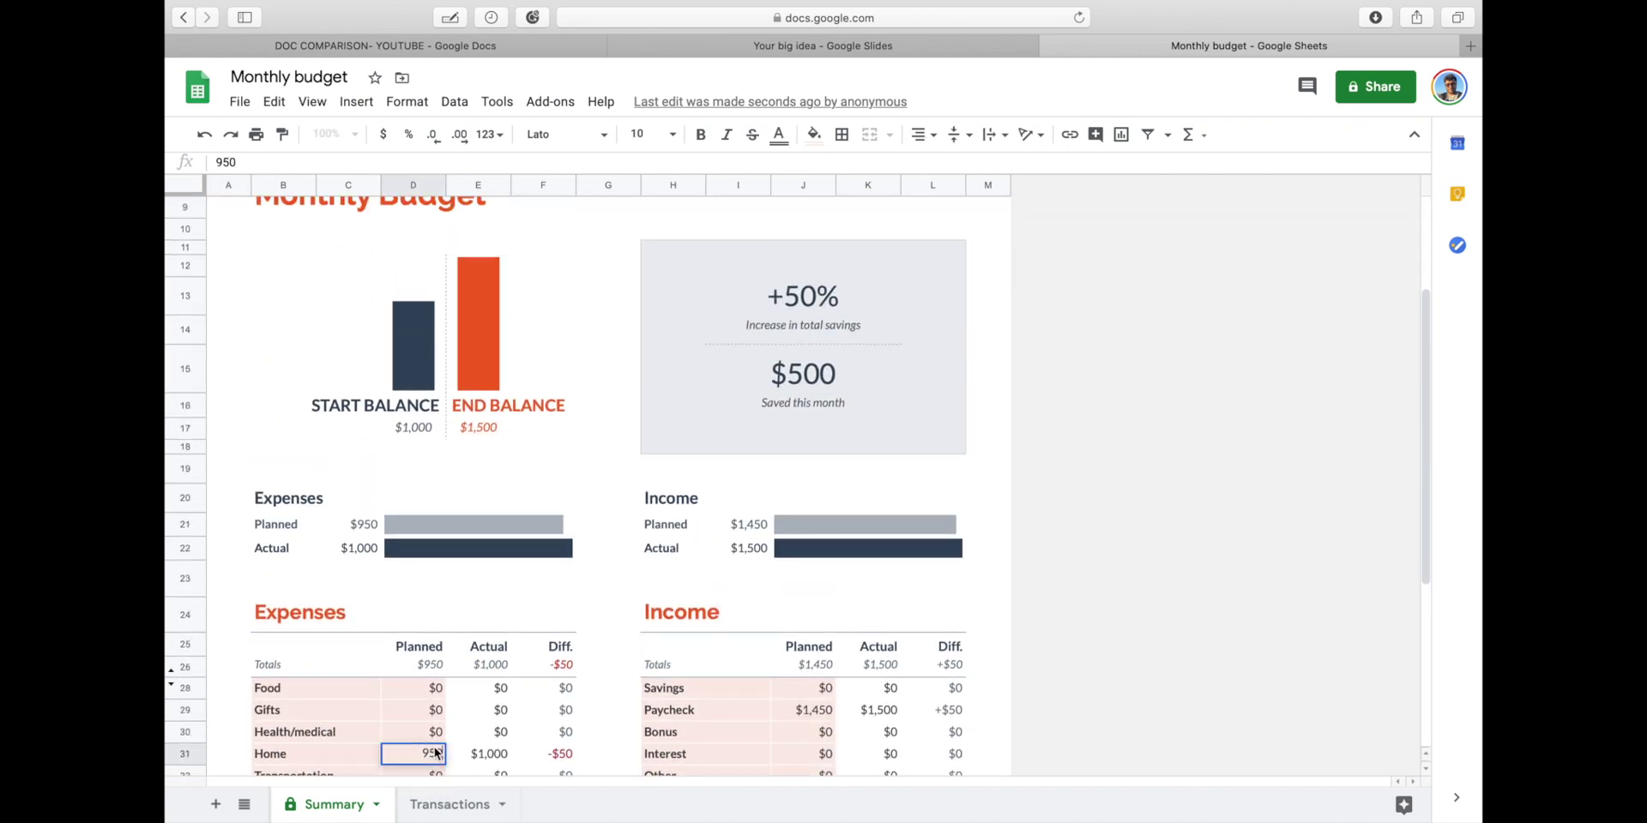
key("BackSpace")
key("BackSpace")
key("BackSpace")
type("1000")
key("Return")
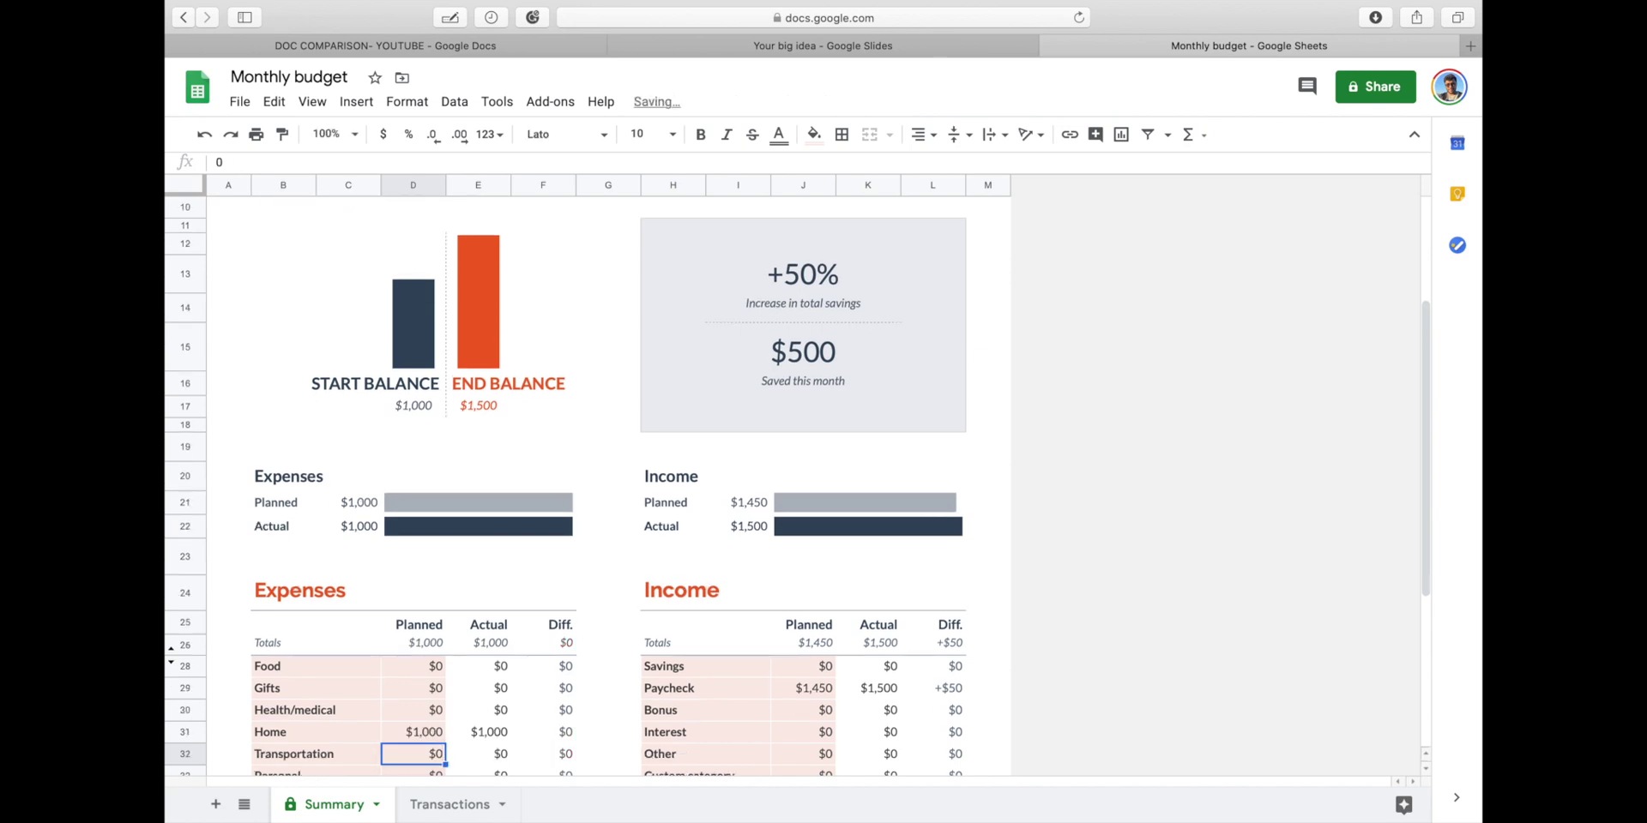
Look over the budget summary up to its note about highlighted cells, open the spreadsheet's sharing settings and close them unchanged
scroll(799, 737, "down", 5)
scroll(800, 738, "up", 10)
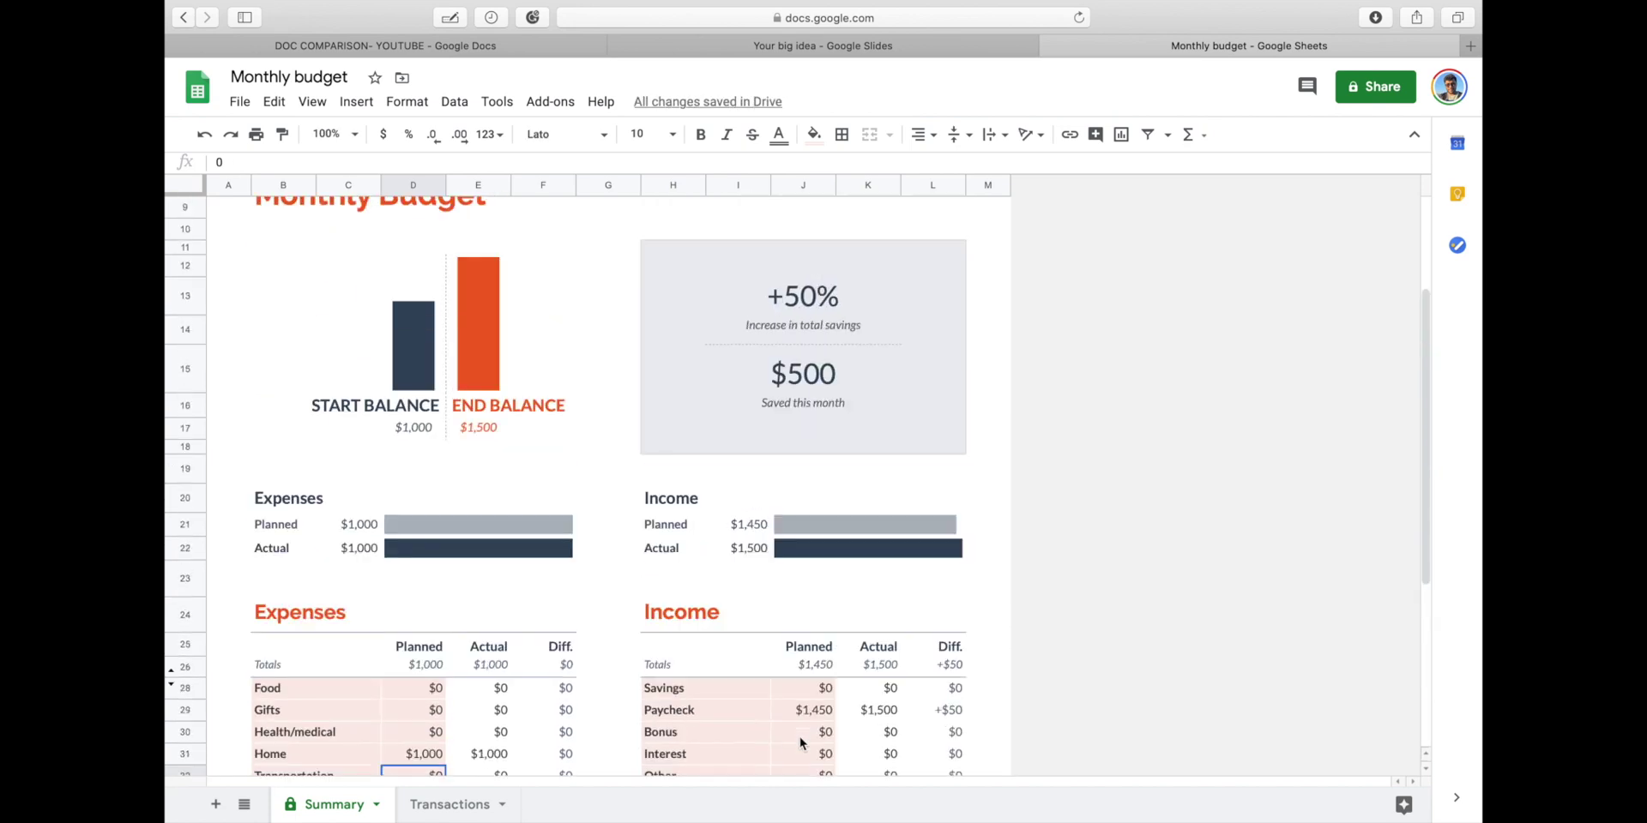
left_click(776, 245)
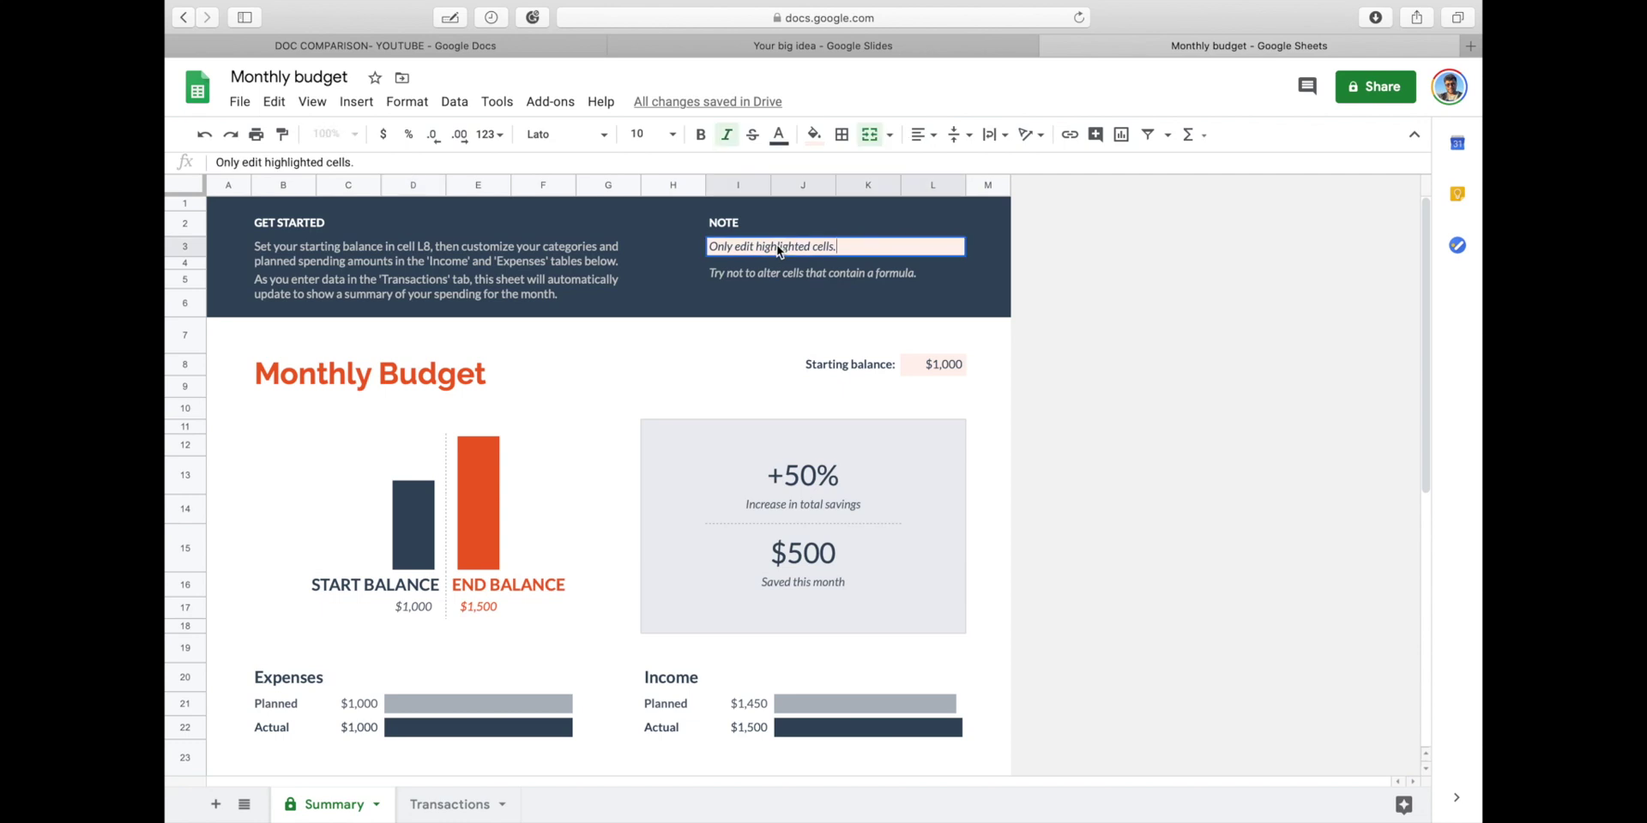
left_click(1386, 90)
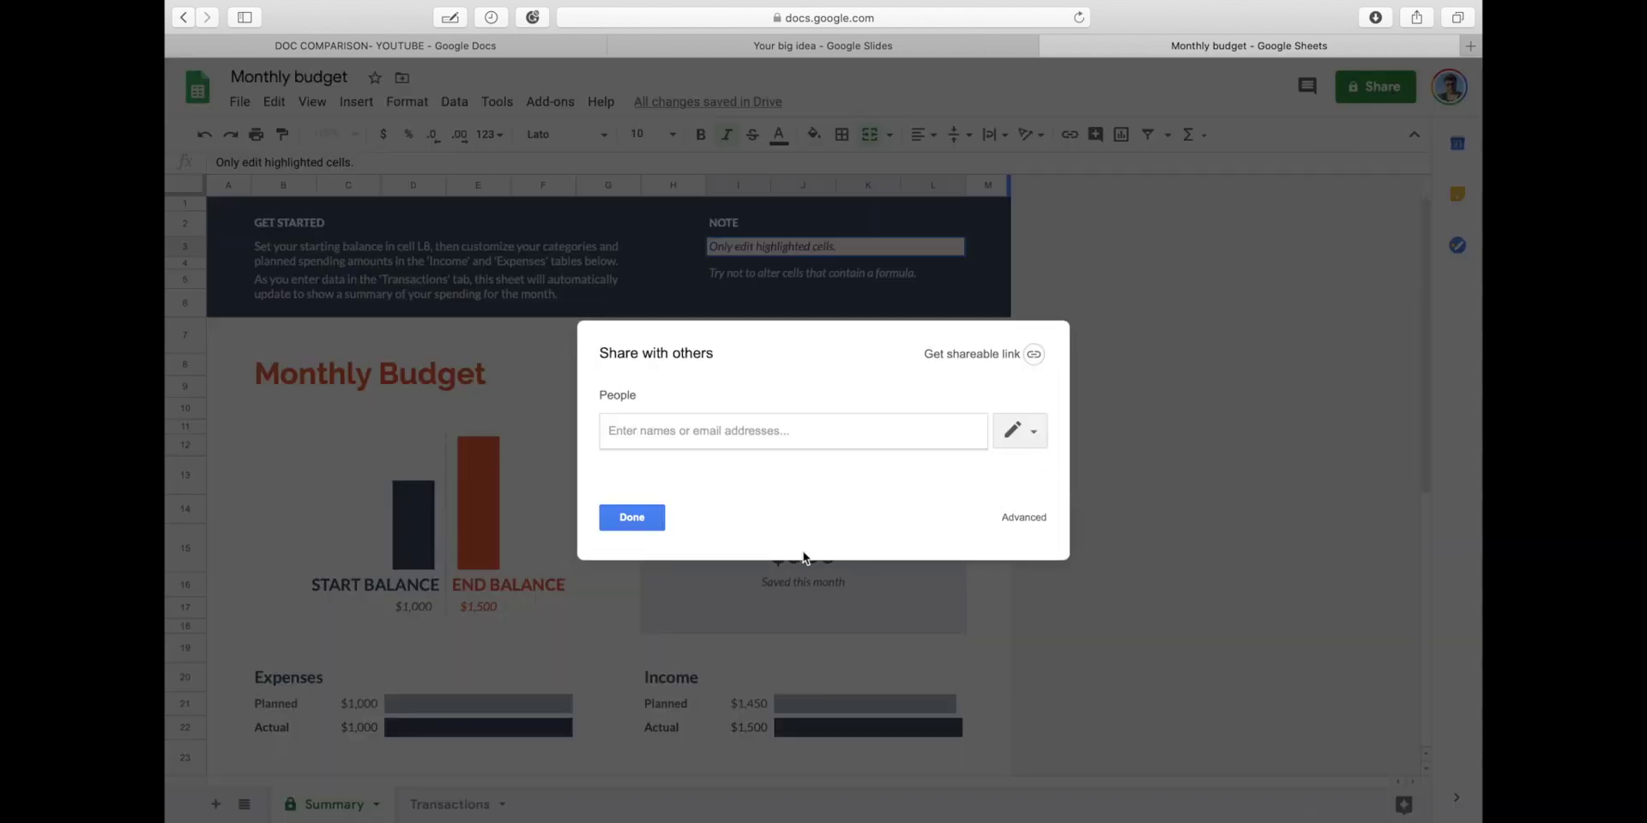
left_click(629, 523)
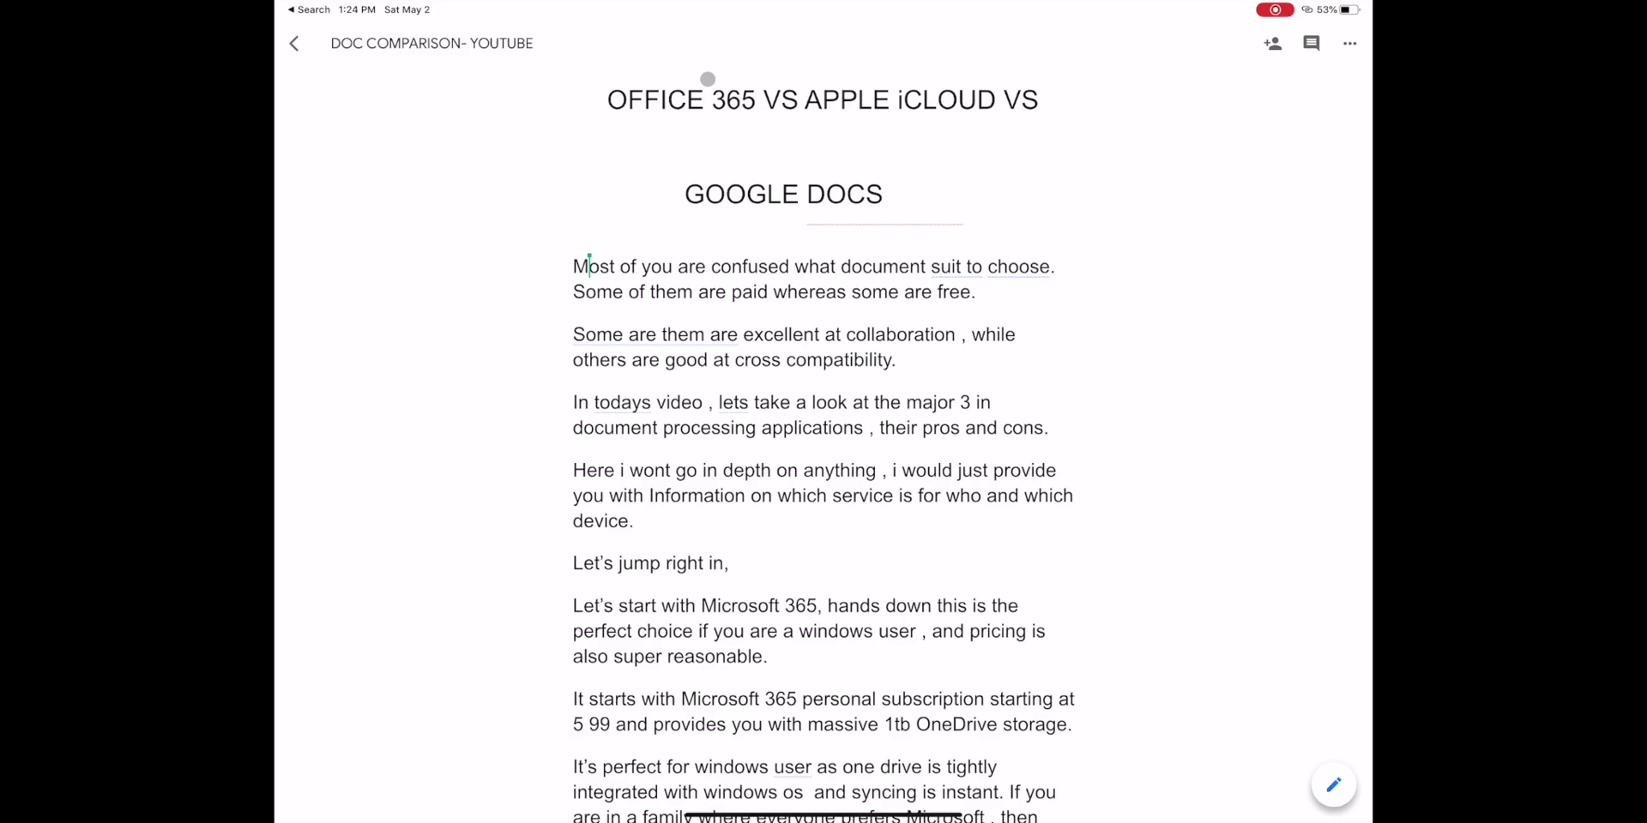
Switch to the comparison document in Google Docs on the iPad, read through to its end, return to the title and open its sharing form
scroll(708, 79, "down", 20)
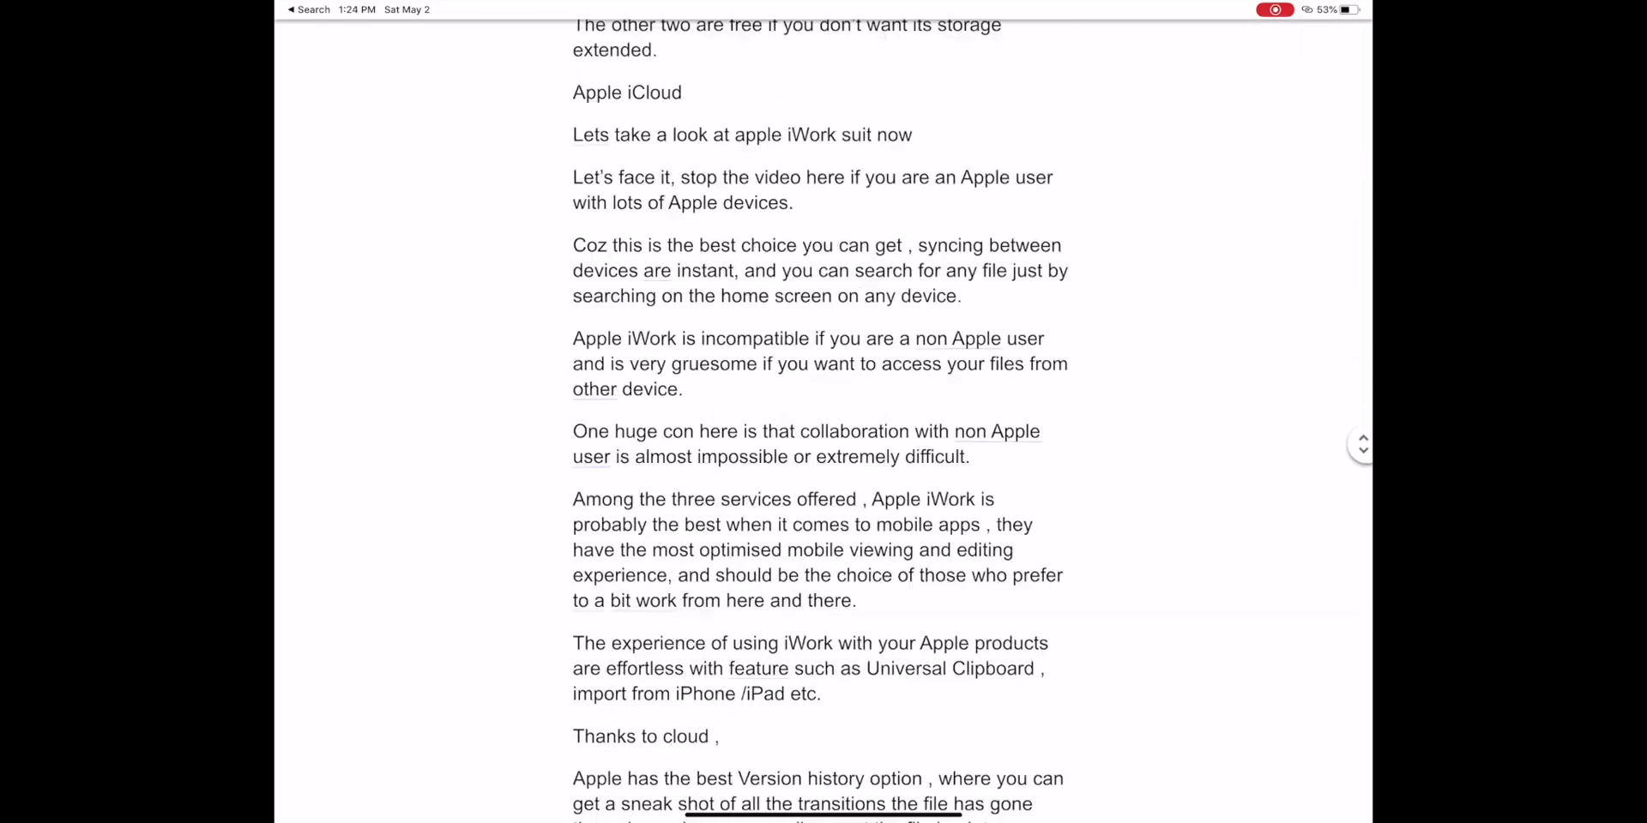
scroll(822, 420, "down", 20)
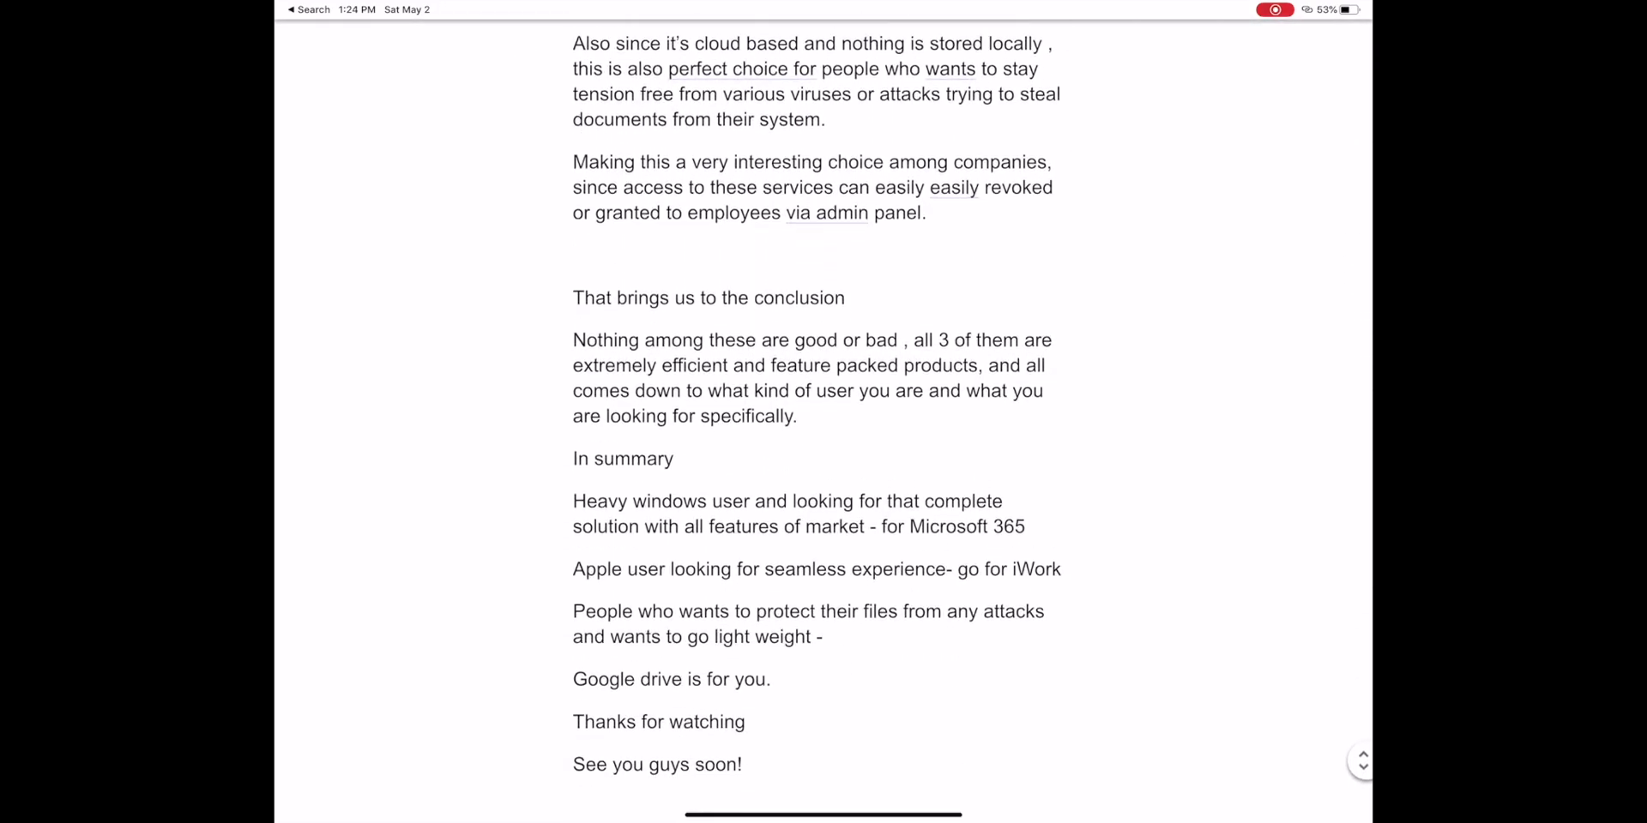
scroll(822, 420, "down", 2)
scroll(822, 420, "up", 20)
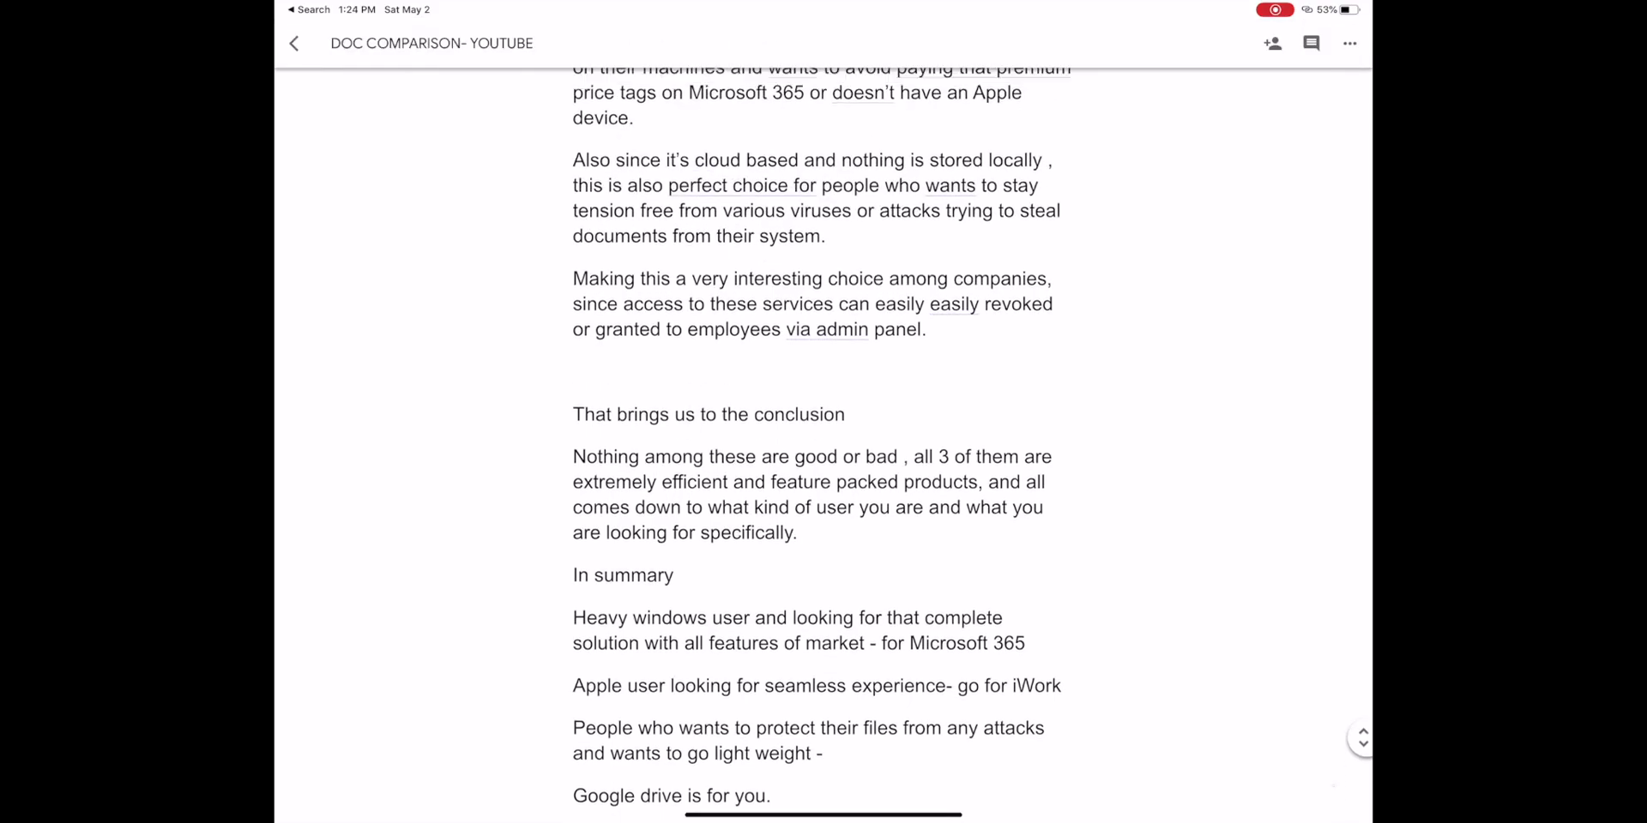
scroll(821, 420, "up", 20)
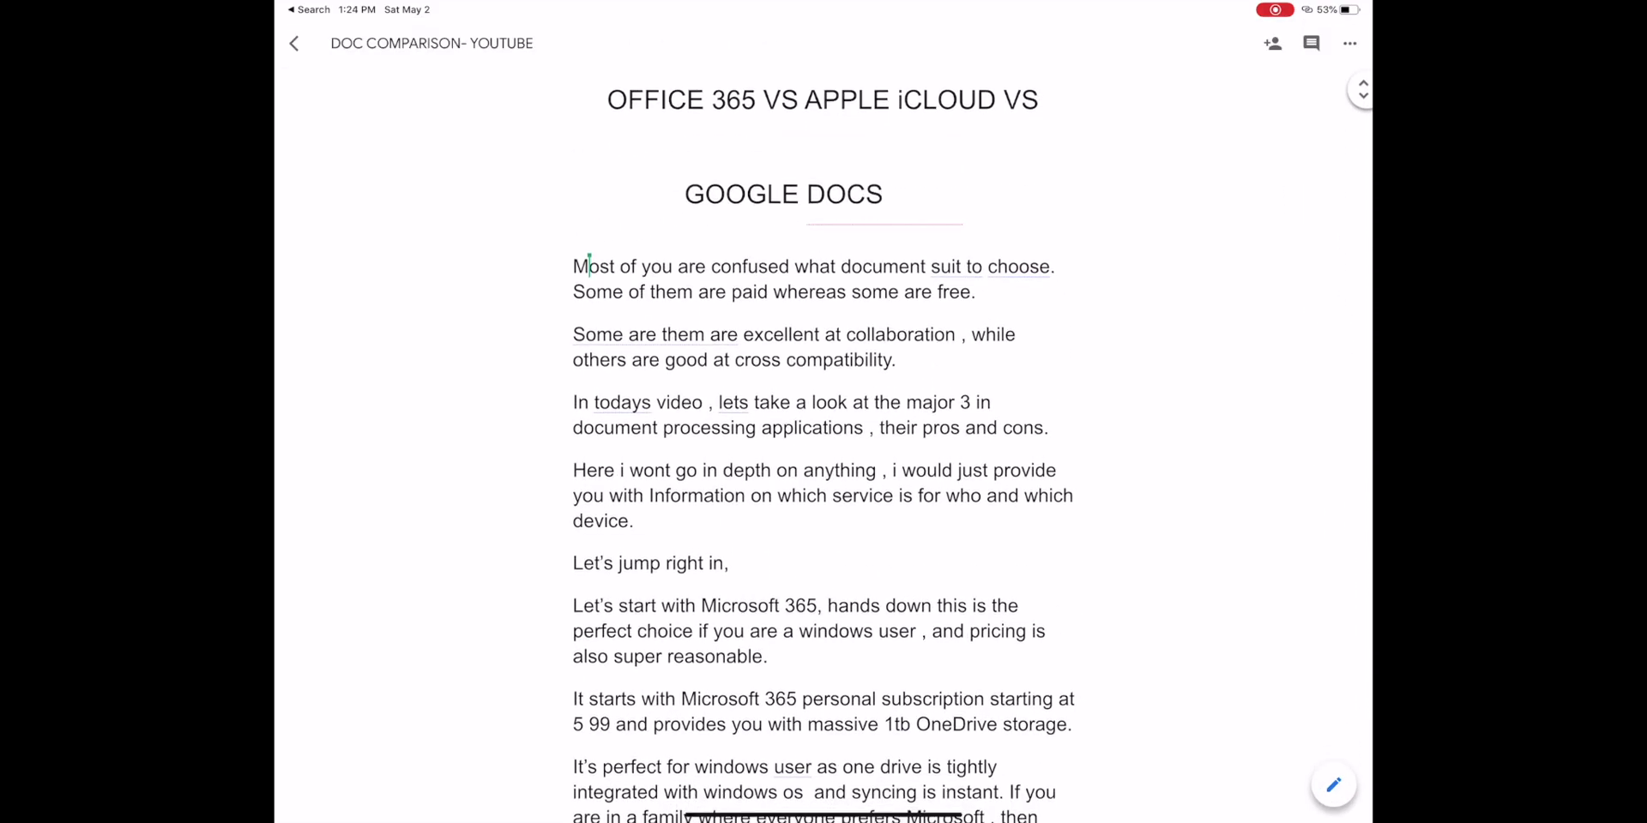
left_click(1273, 43)
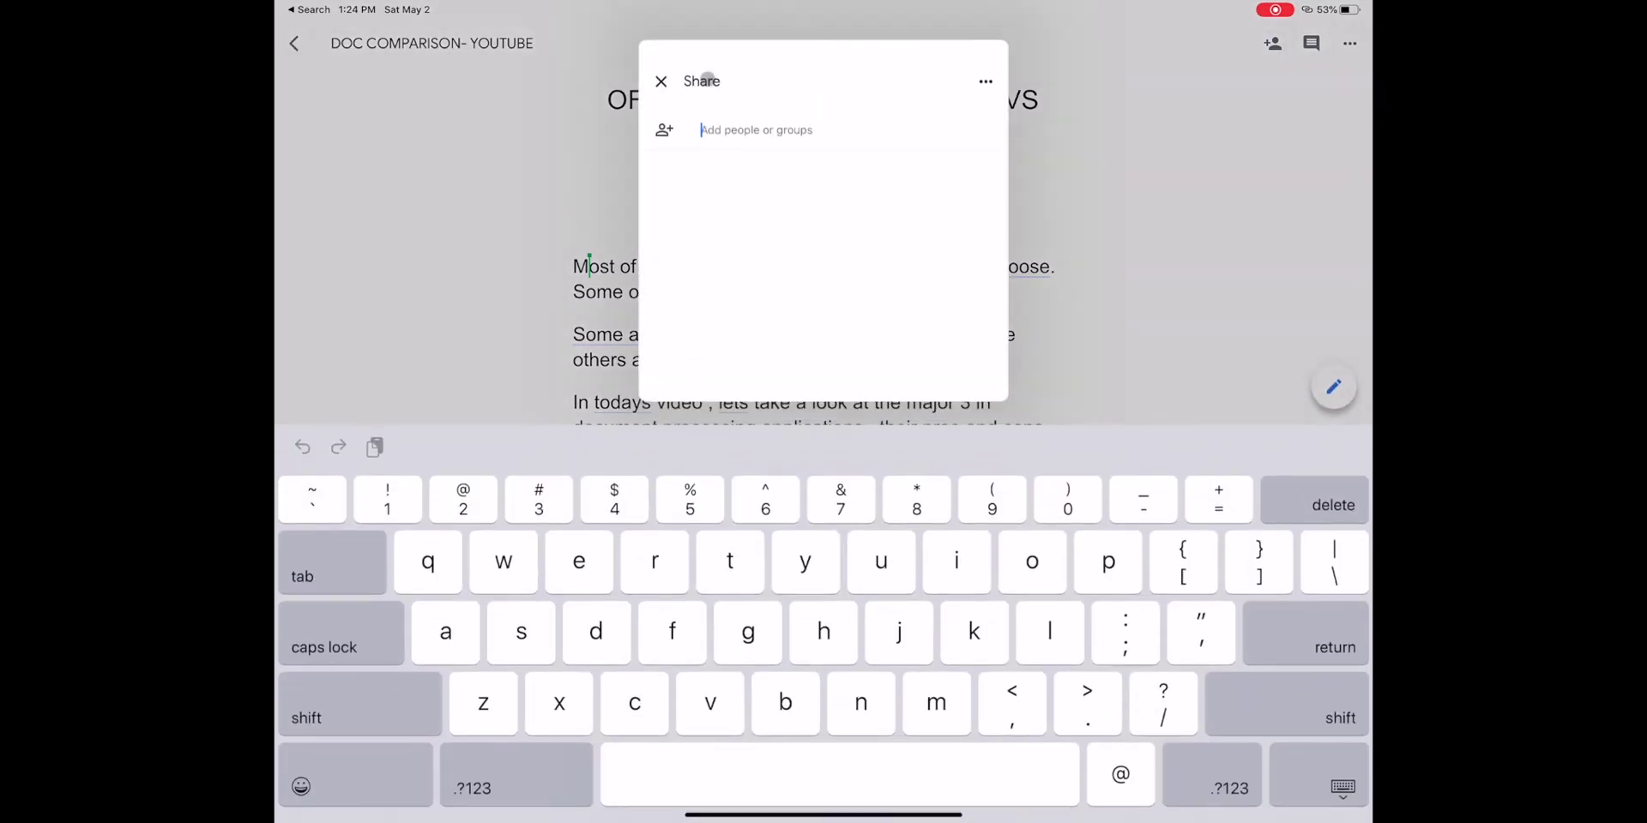
Close the sharing form without adding anyone and turn on suggested changes for the comparison document
left_click(661, 76)
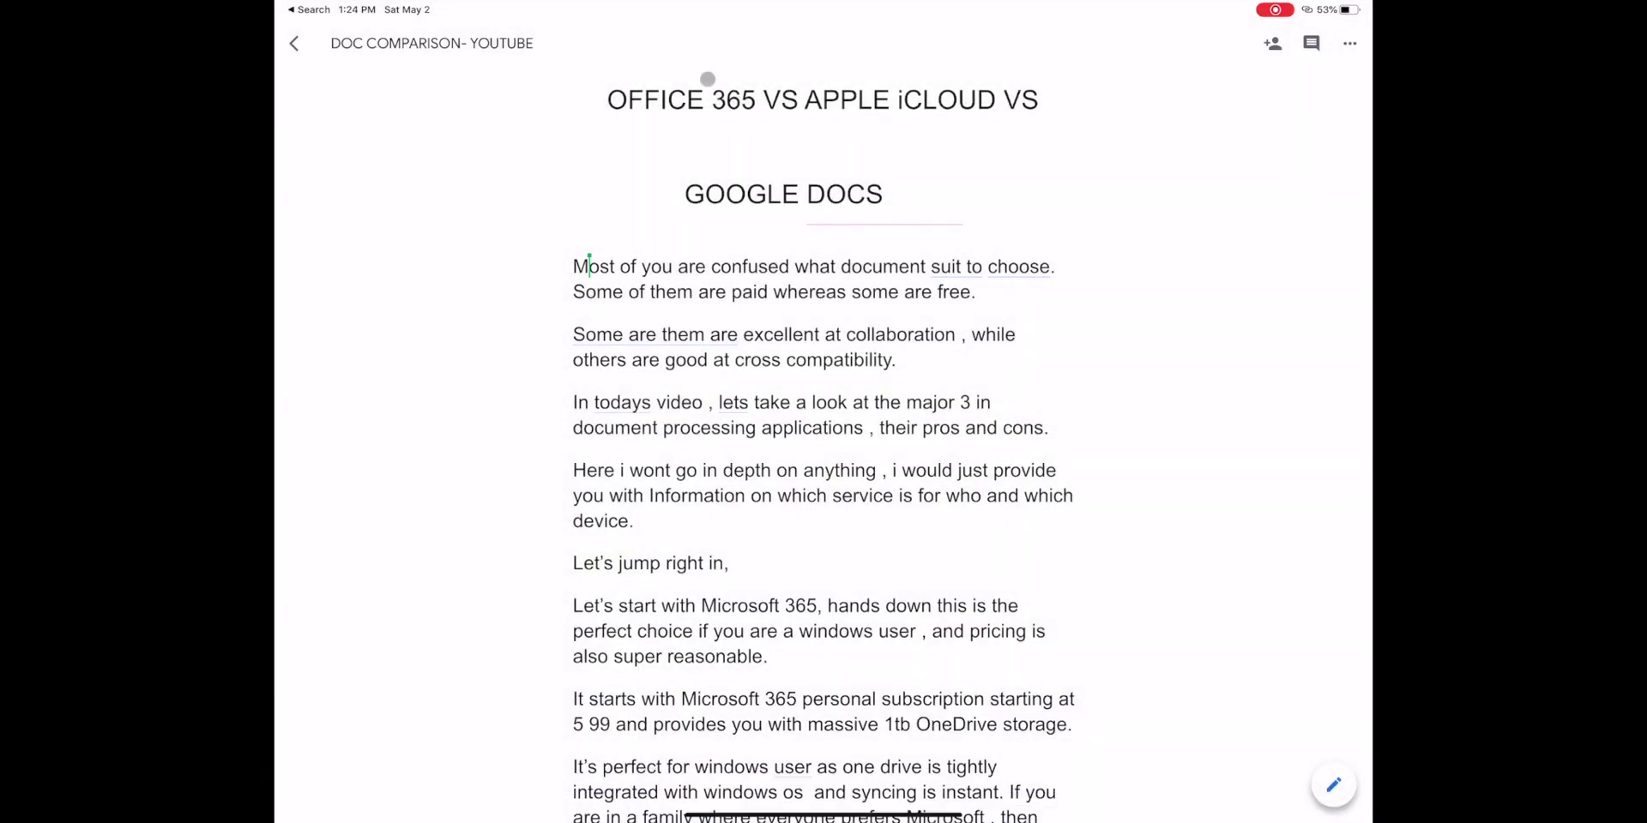
left_click(1349, 43)
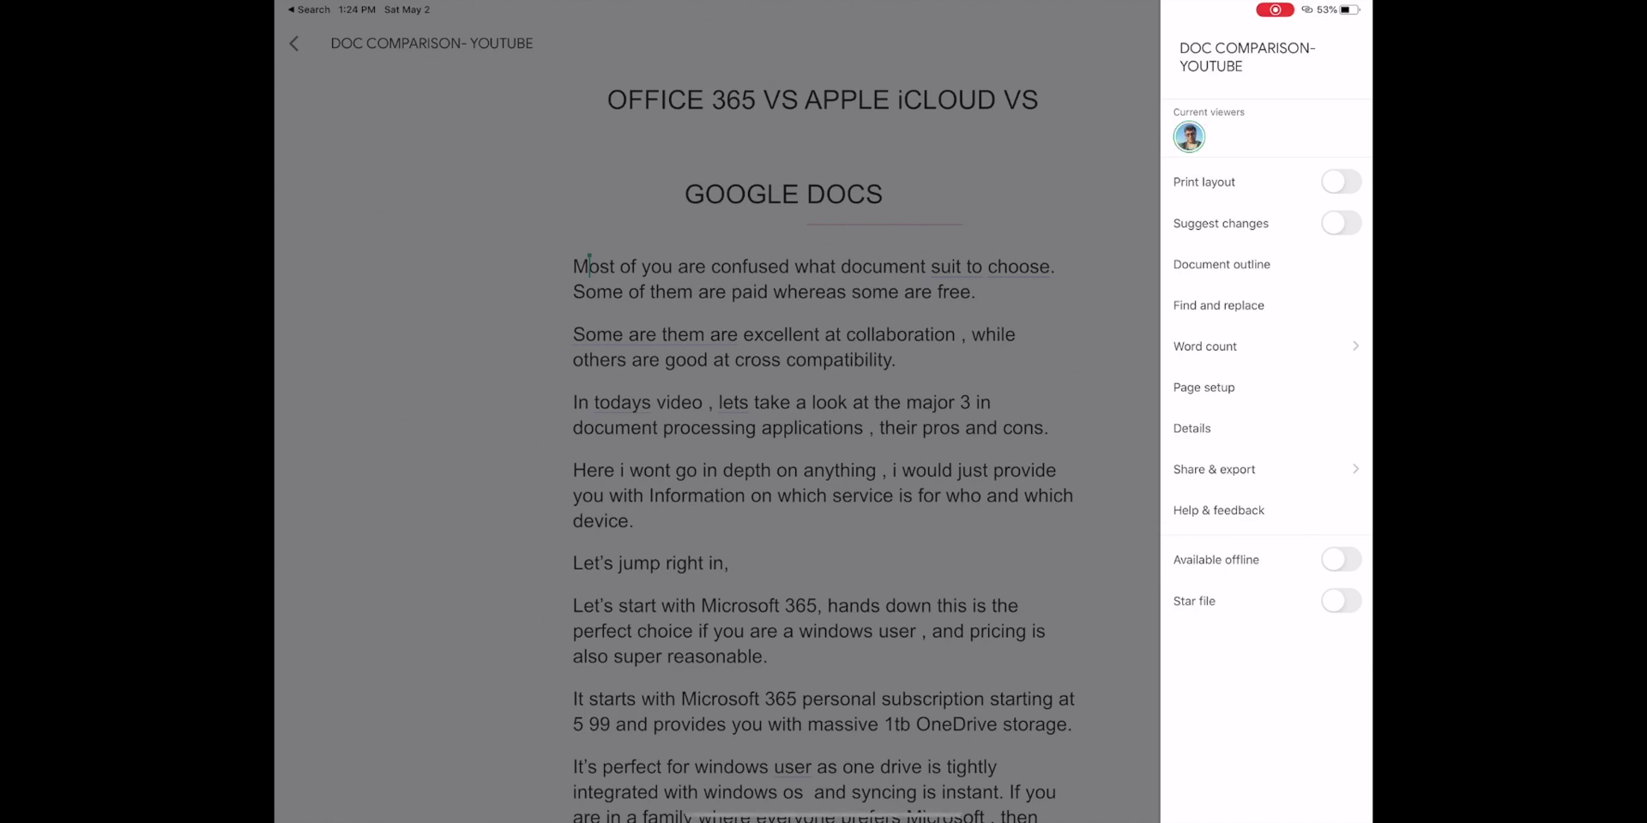
left_click(1341, 223)
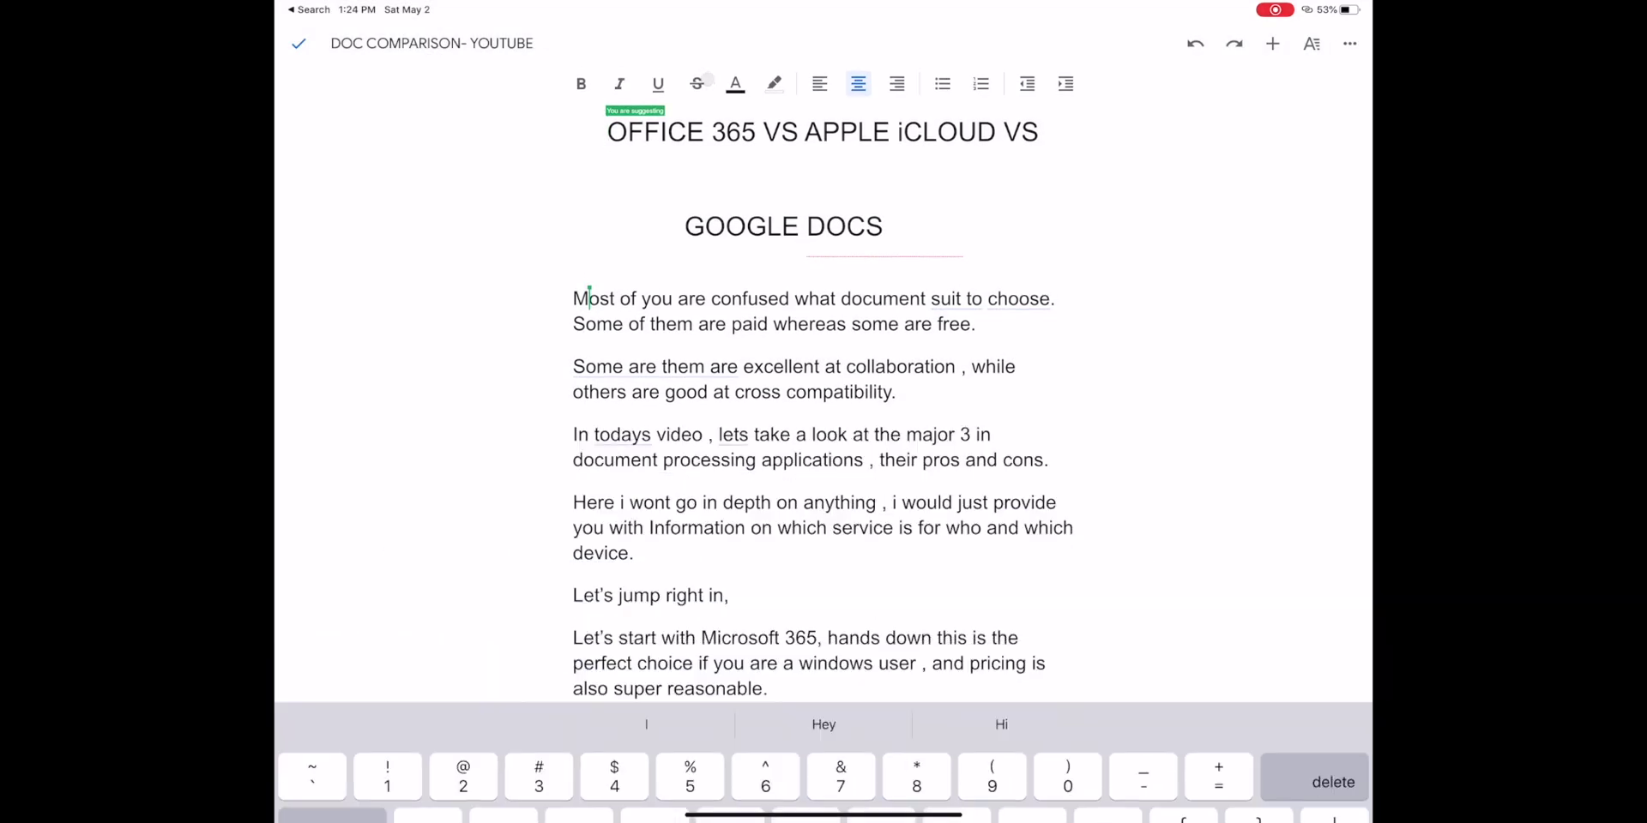
Select the word "you" in the paragraph beginning "Here i wont go in depth" and hide the on-screen keyboard
scroll(823, 463, "down", 6)
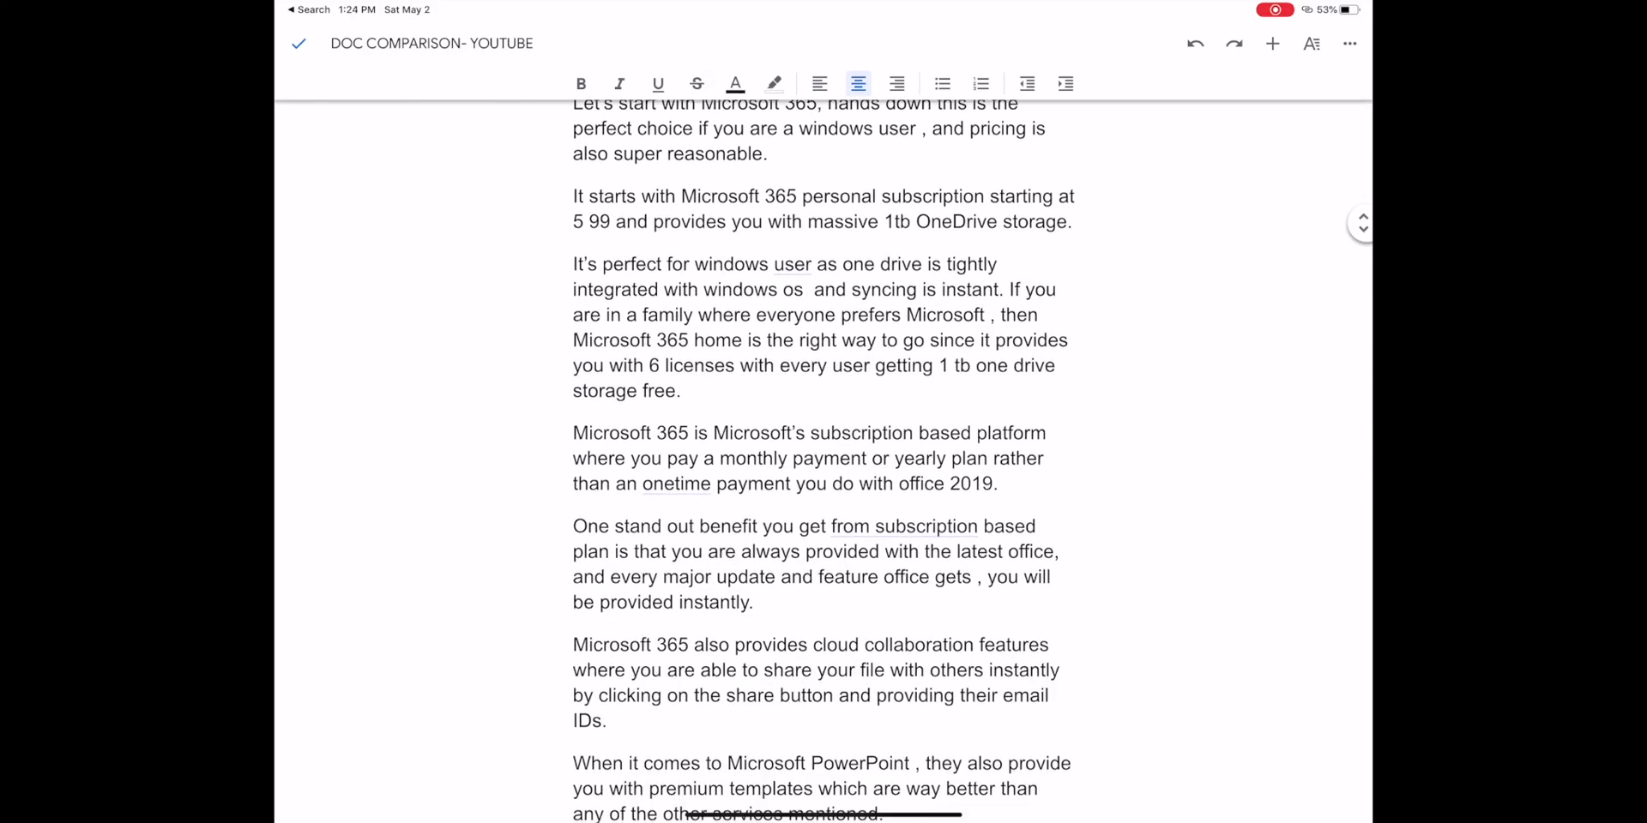
scroll(823, 463, "up", 6)
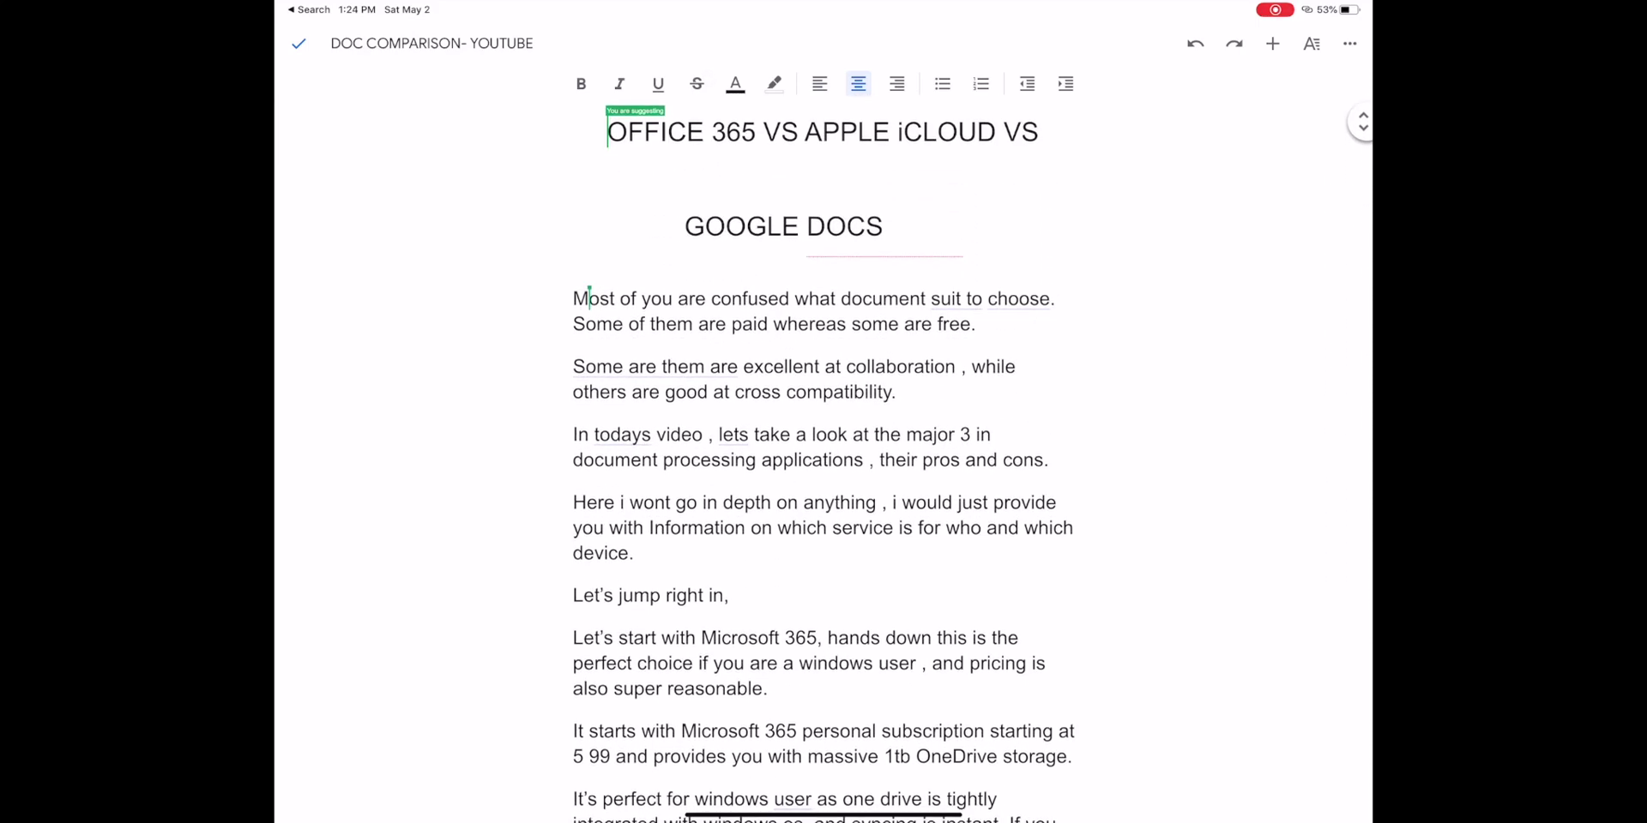
double_click(588, 528)
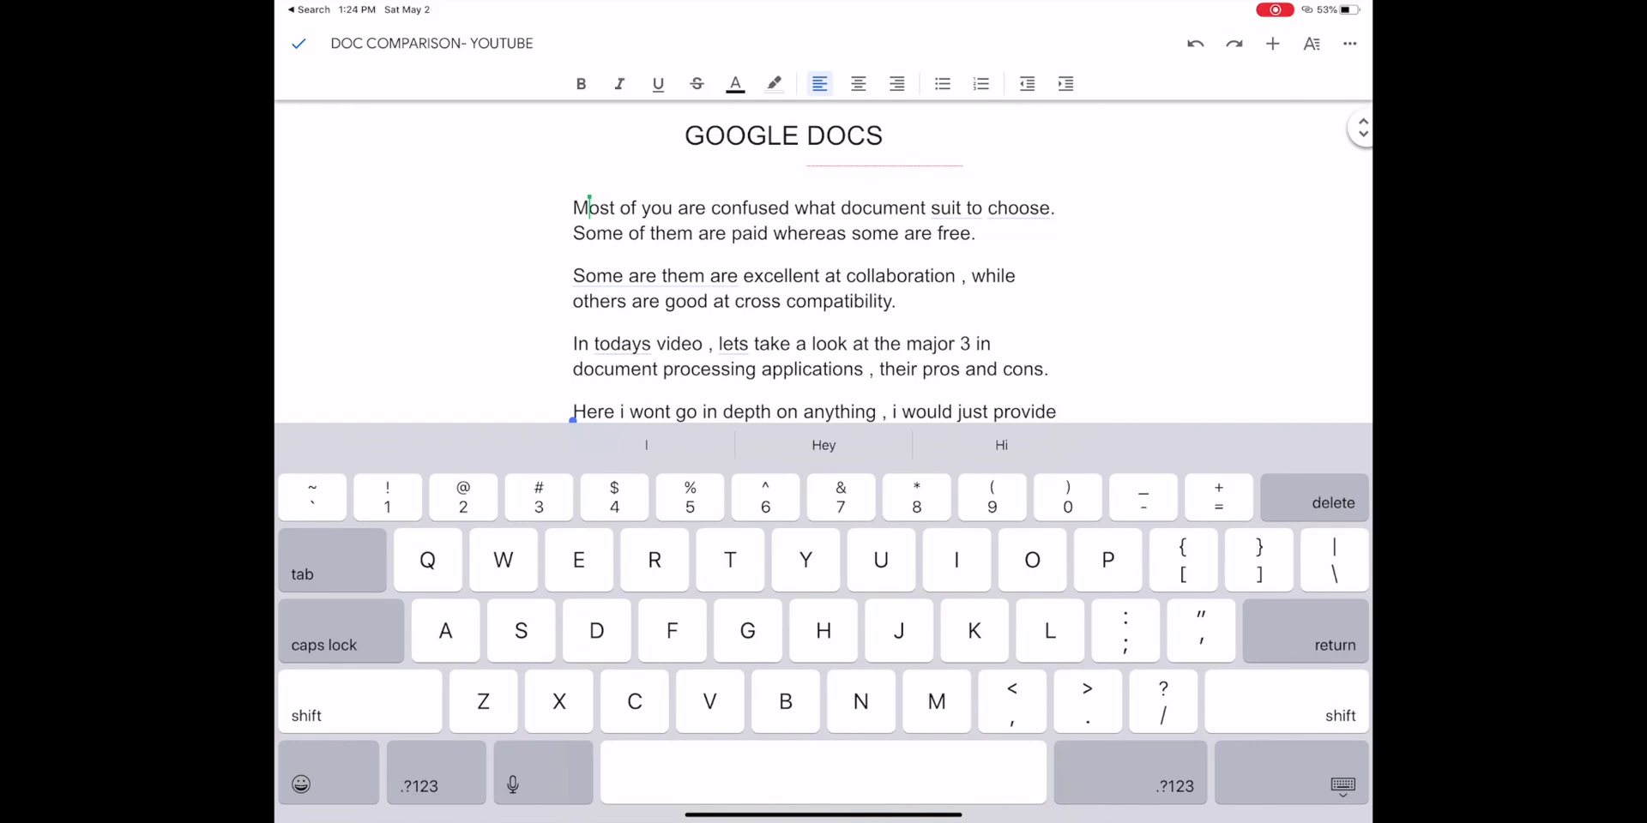
left_click(1343, 785)
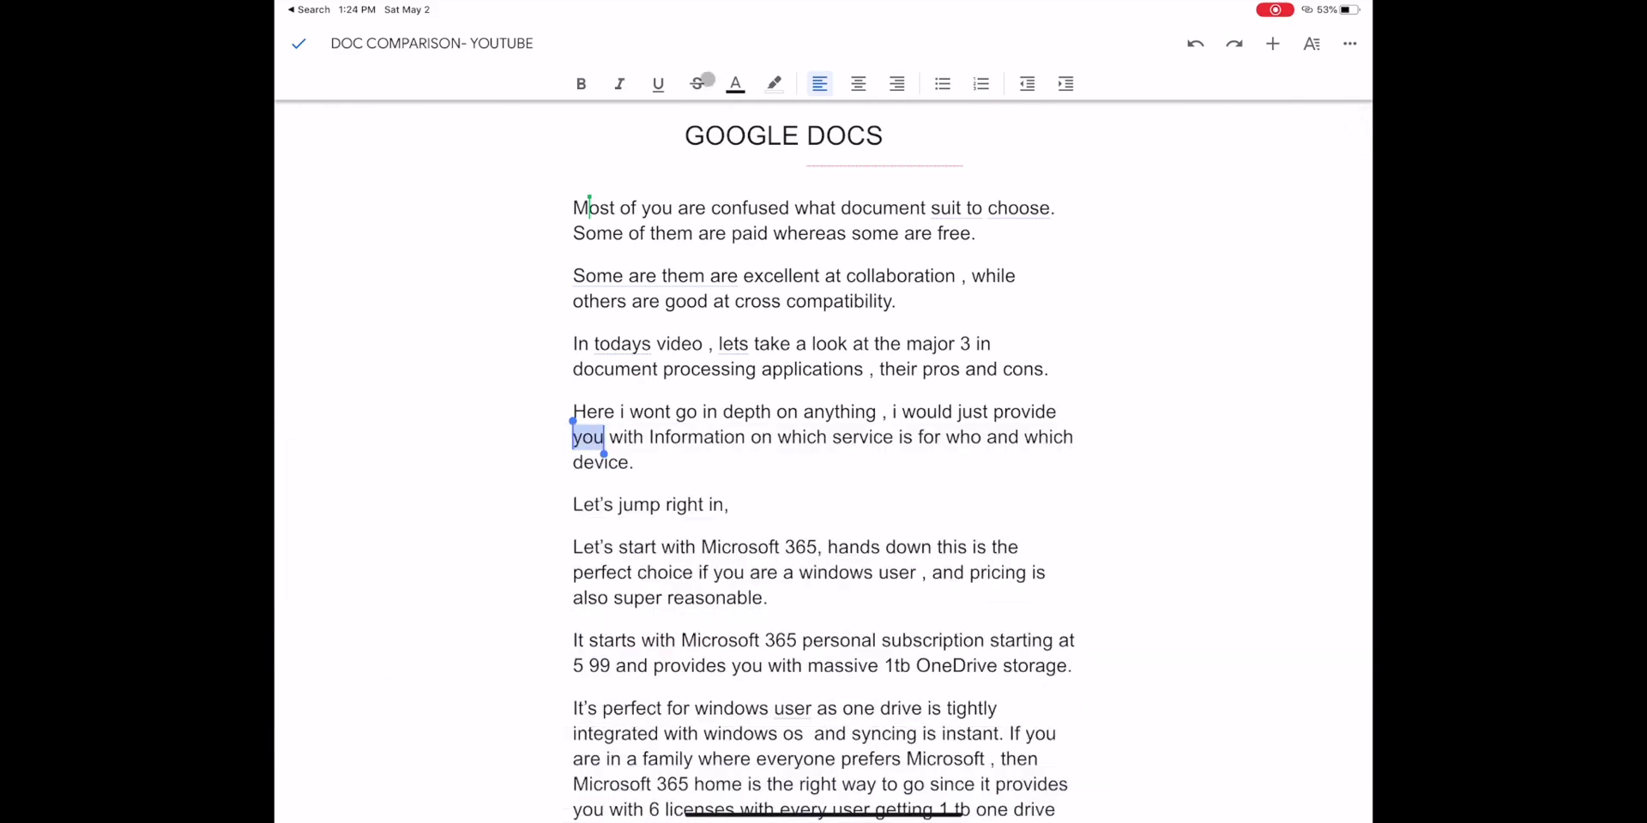